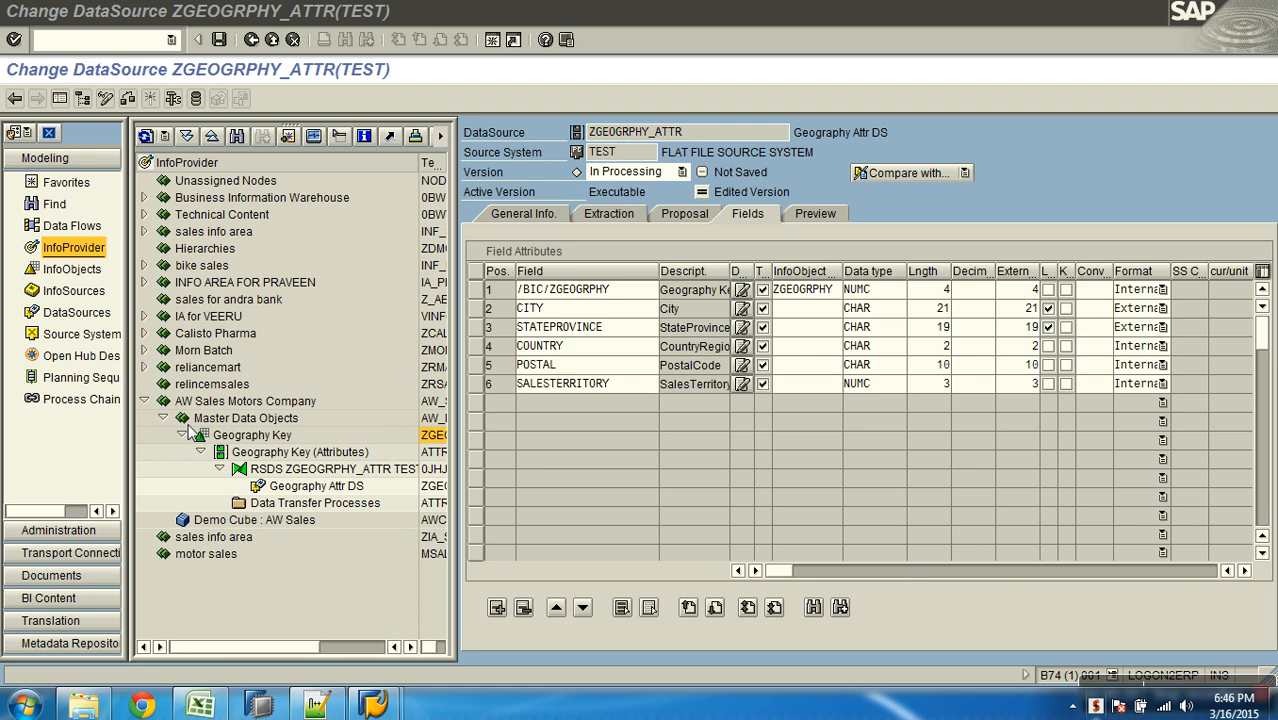
Leave the ZGEOGRPHY_ATTR DataSource without saving changes and select Geography Key (Attributes) in the InfoProvider tree
{"action": "left_click", "coordinate": [274, 40]}
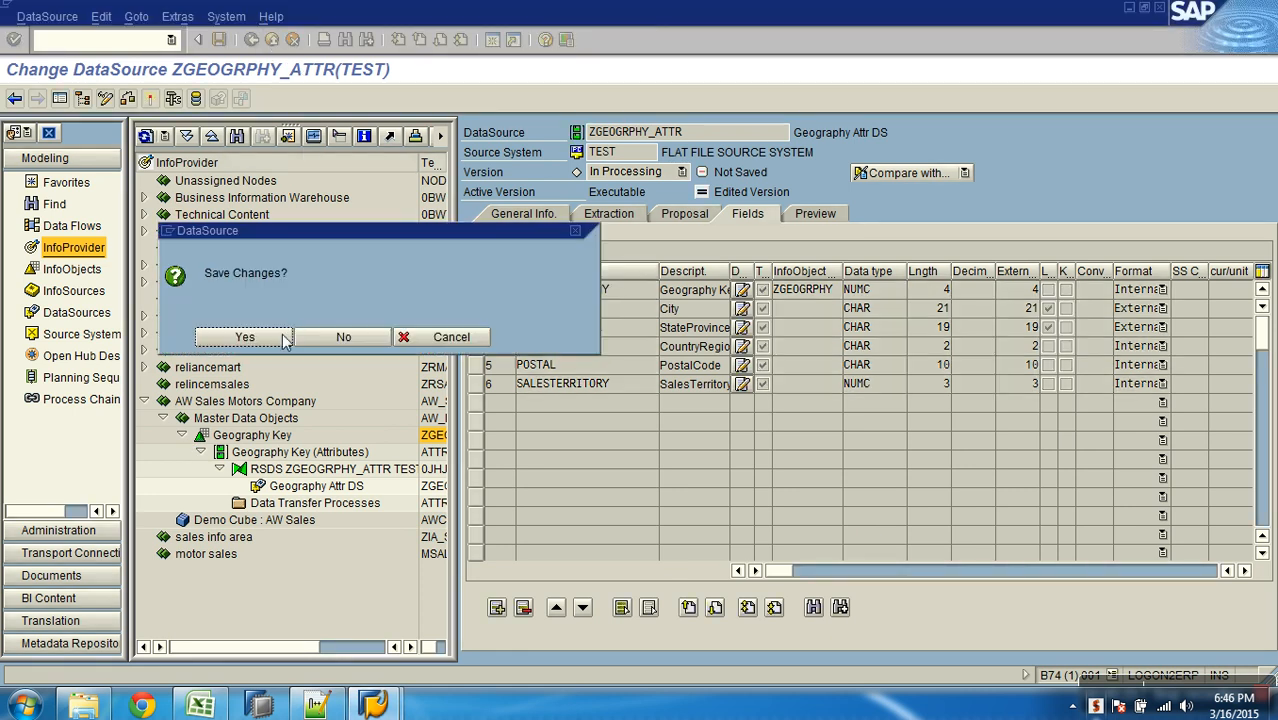
{"action": "left_click", "coordinate": [320, 335]}
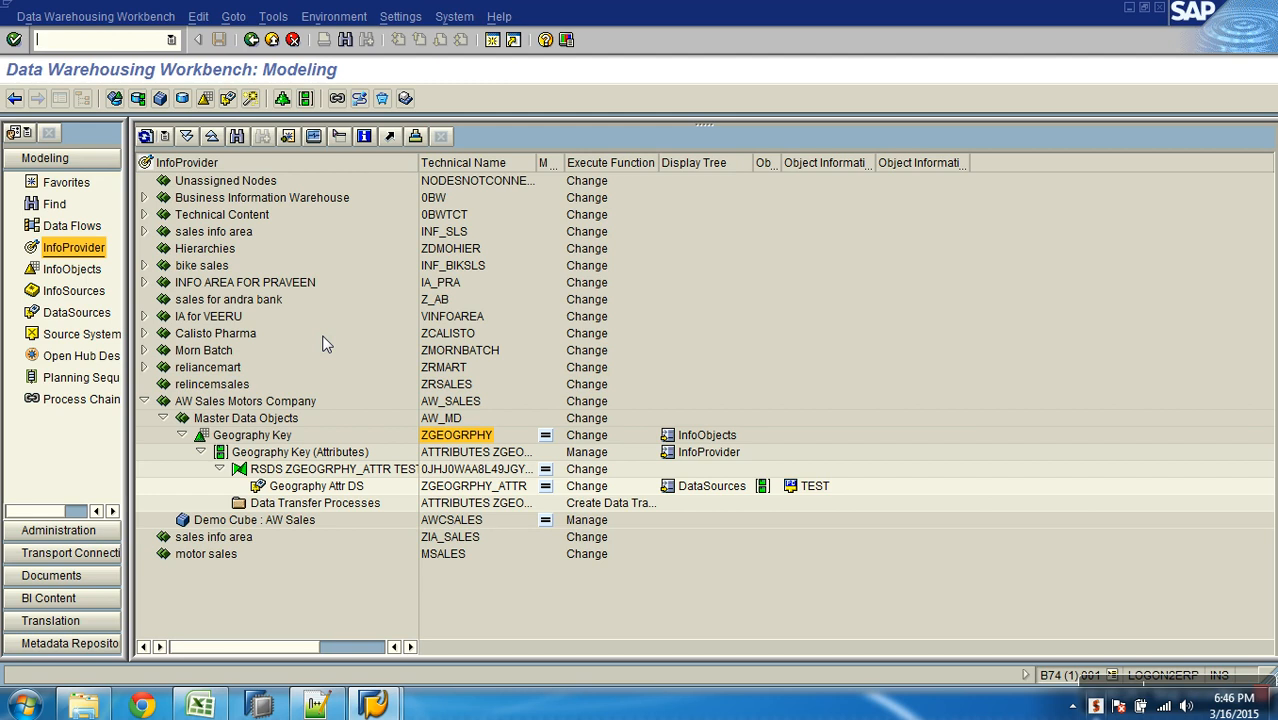
{"action": "left_click", "coordinate": [318, 455]}
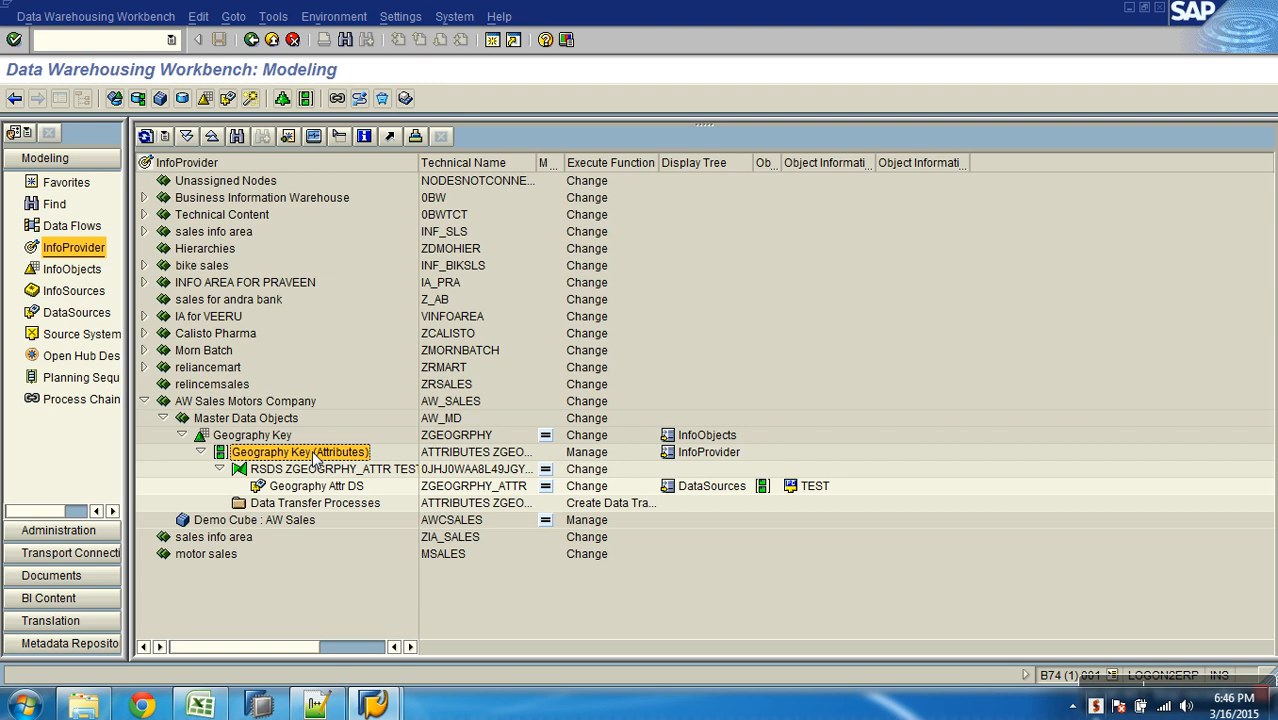
Display the database table /bic/pZGEOGRPHY in the other session's ABAP Dictionary (transaction SE11), using the Geography Key's technical name
{"action": "left_click", "coordinate": [449, 438]}
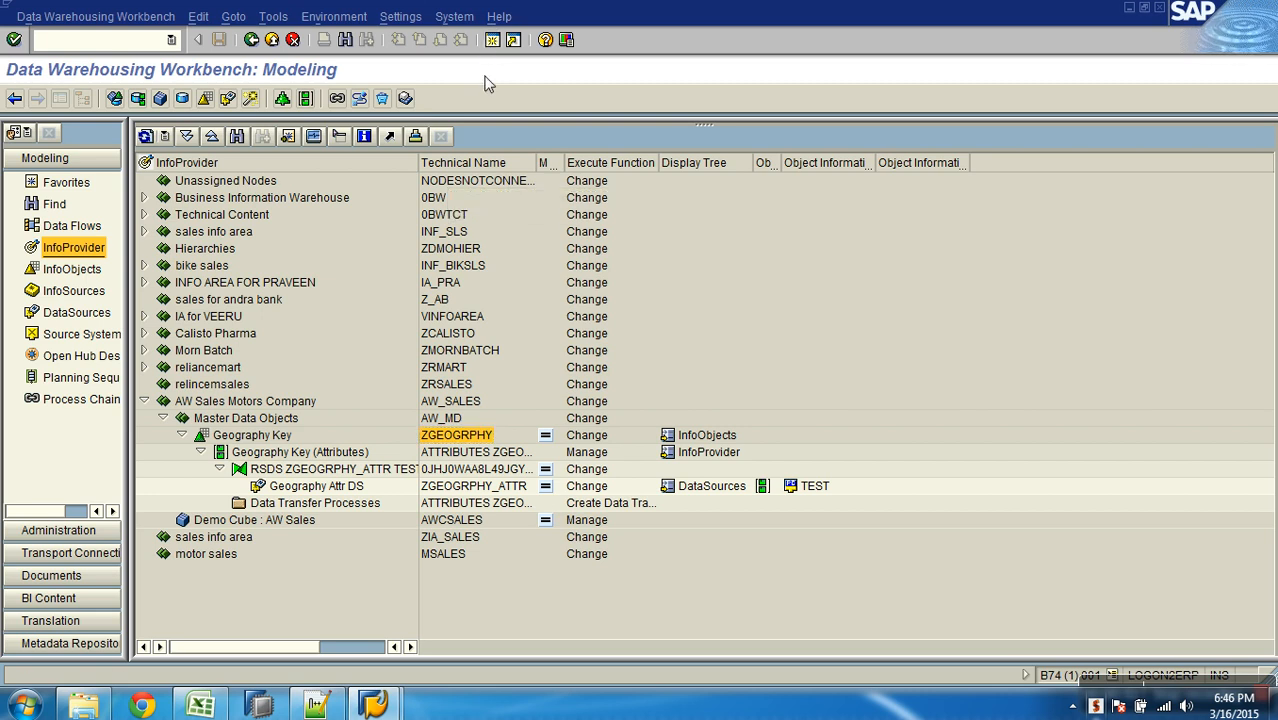
{"action": "key", "text": "alt+Tab"}
{"action": "type", "text": "se11"}
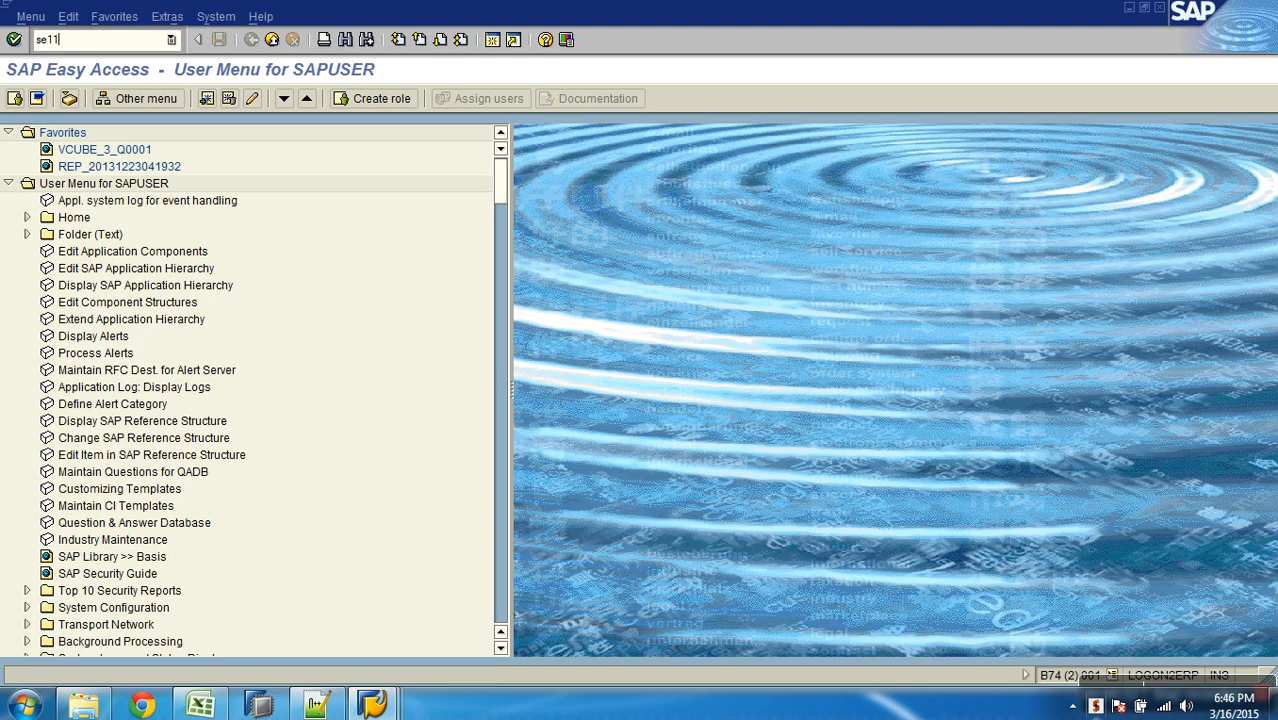
{"action": "key", "text": "Return"}
{"action": "type", "text": "/"}
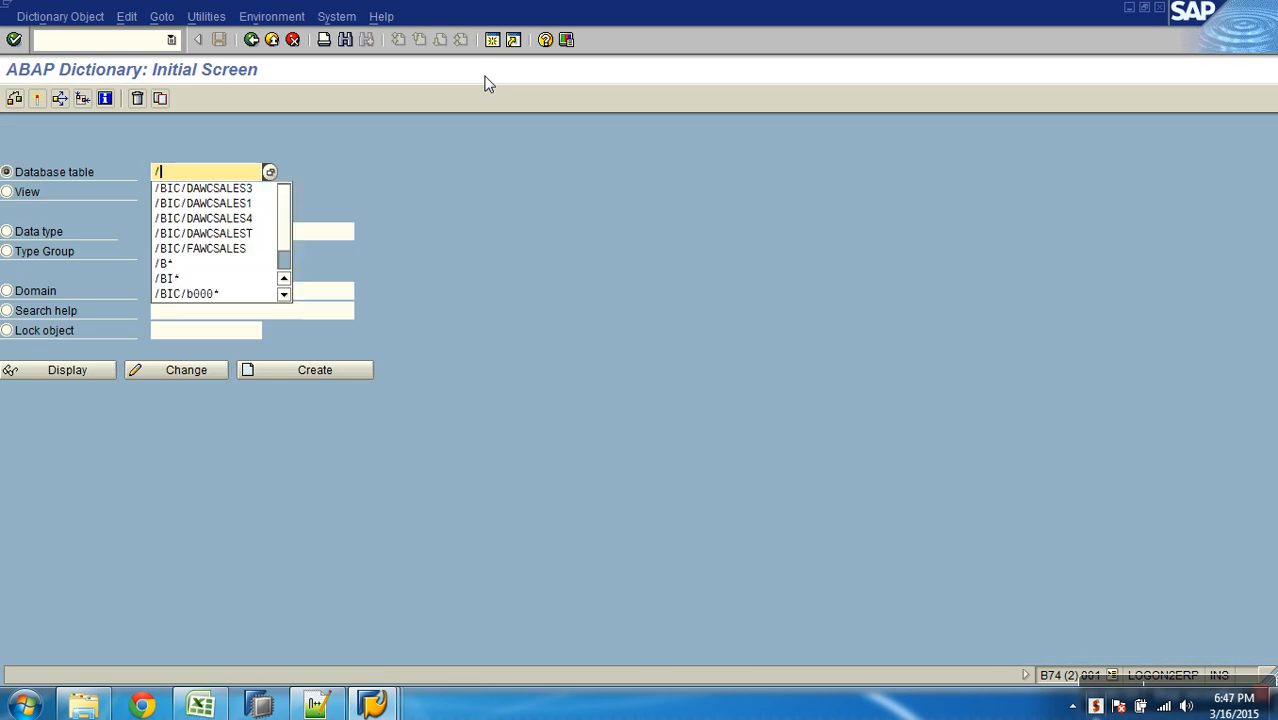
{"action": "type", "text": "bic/pZGEOGRPHY"}
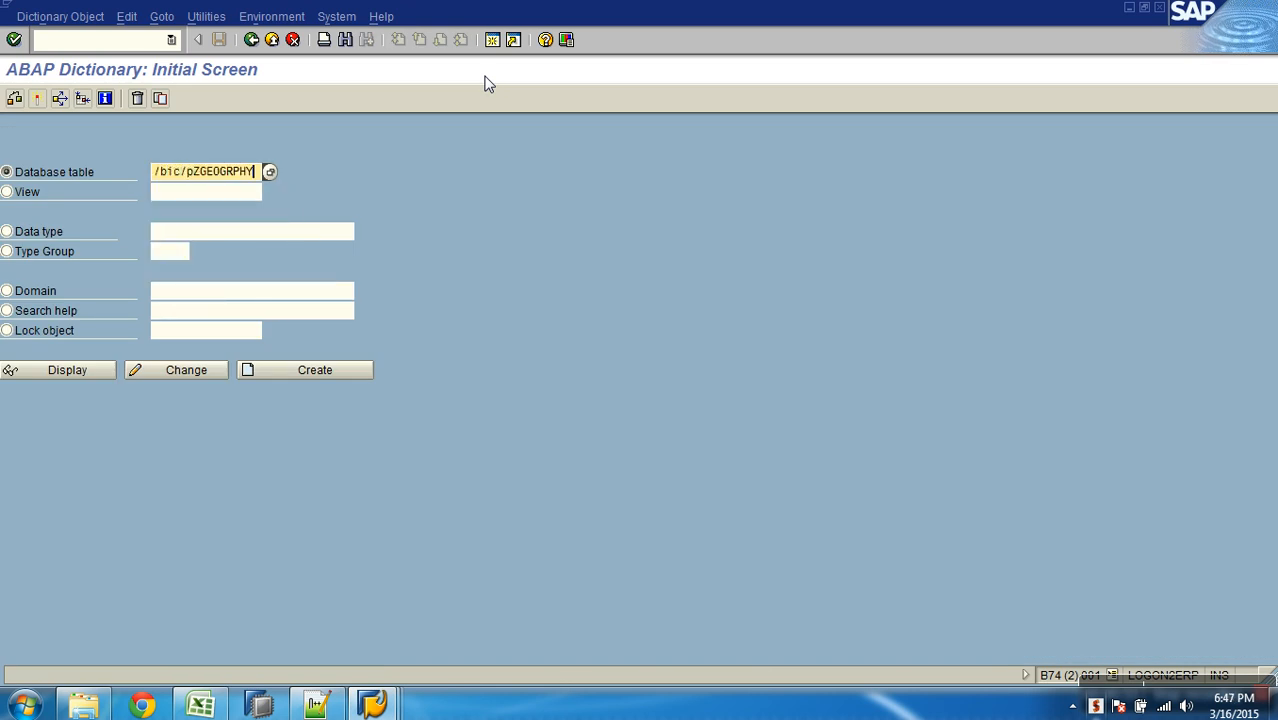
{"action": "left_click", "coordinate": [91, 369]}
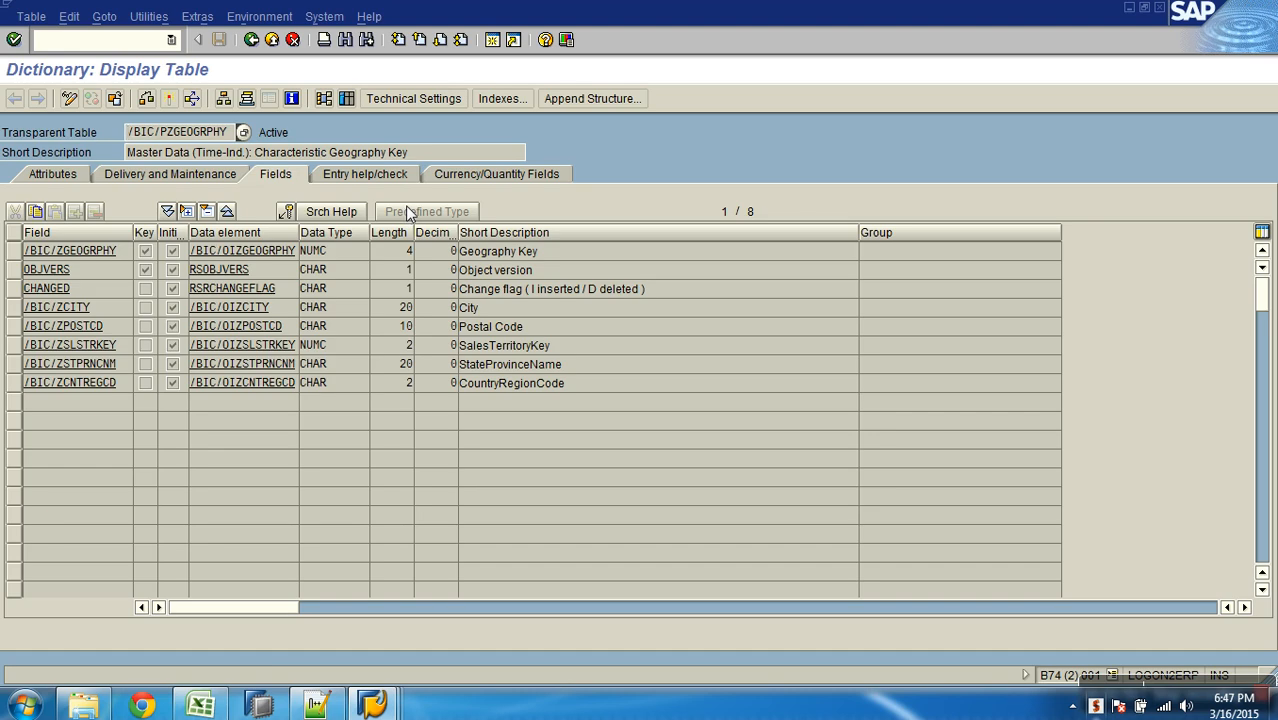
Return to the Data Warehousing Workbench, view the PSA requests of the Geography Attr DS DataSource, and close the request list
{"action": "key", "text": "alt+Tab"}
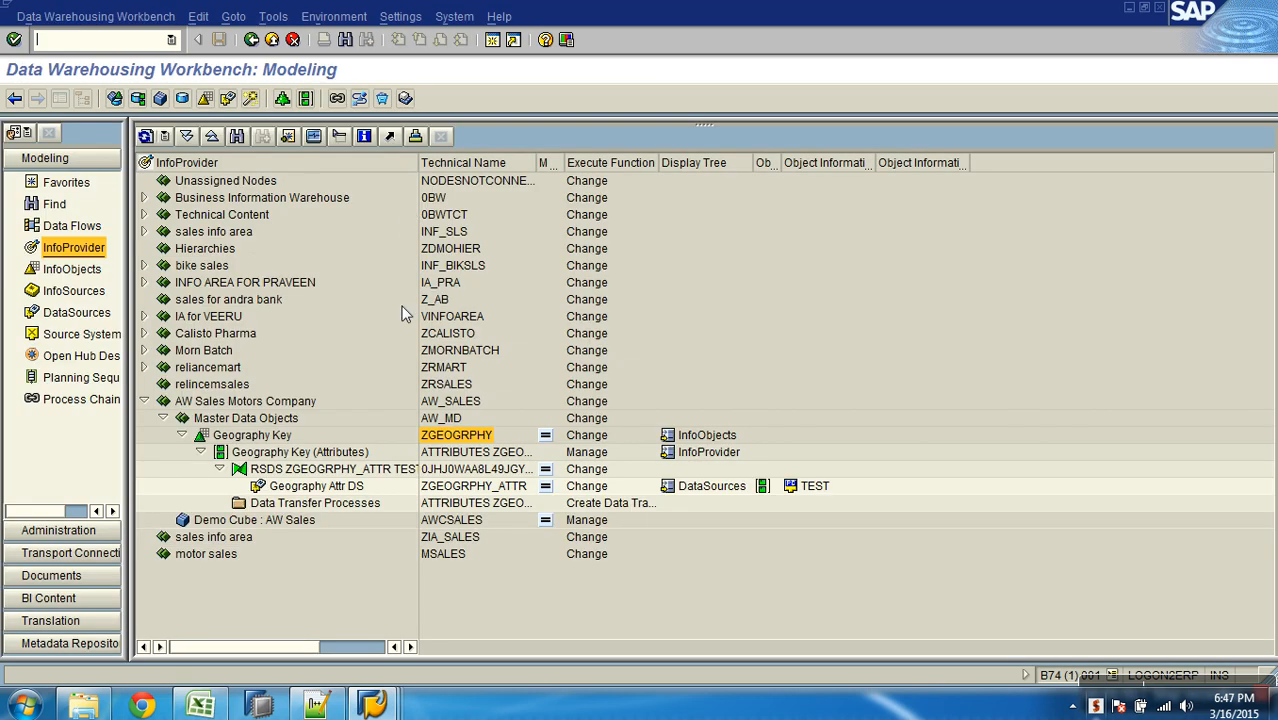
{"action": "left_click", "coordinate": [331, 469]}
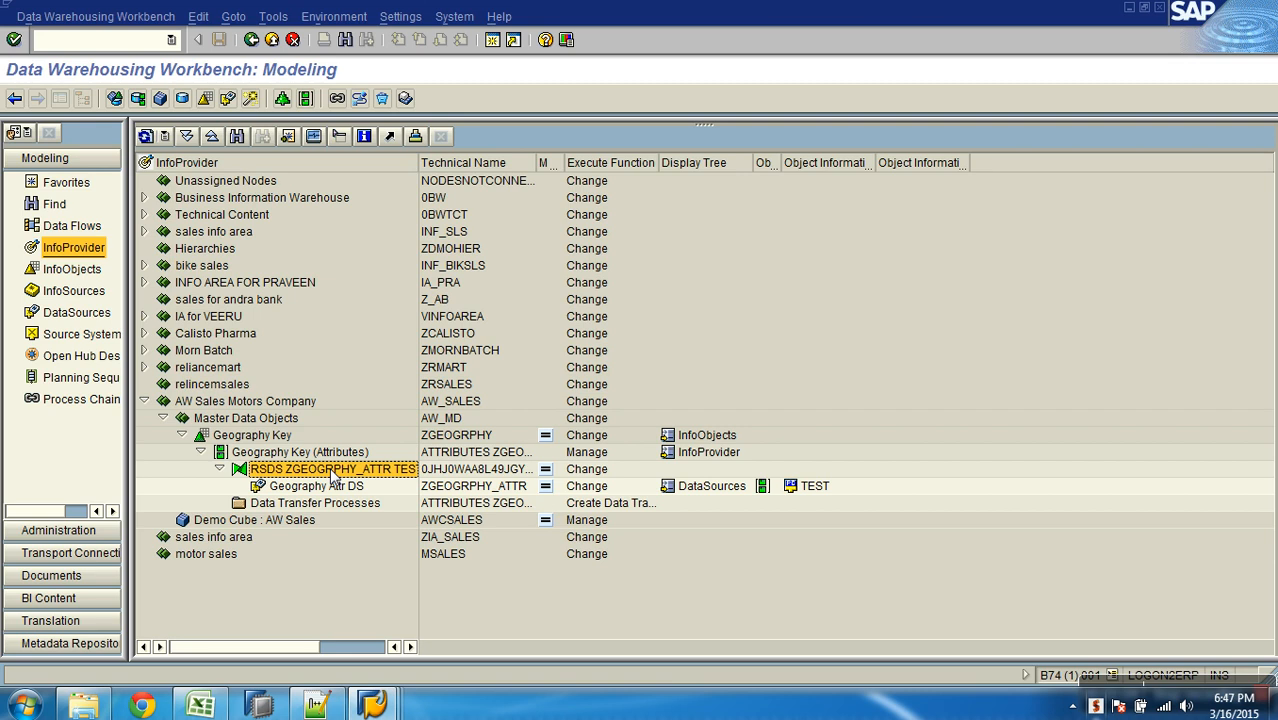
{"action": "left_click", "coordinate": [332, 489]}
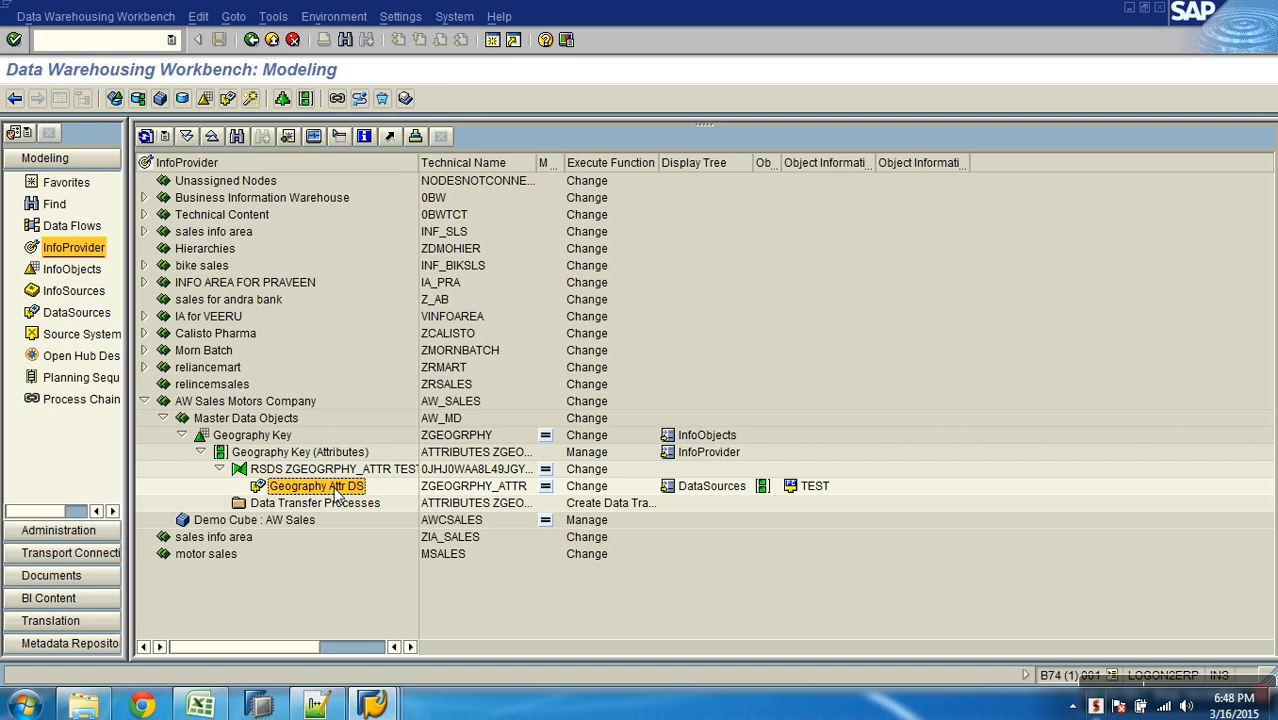
{"action": "right_click", "coordinate": [337, 494]}
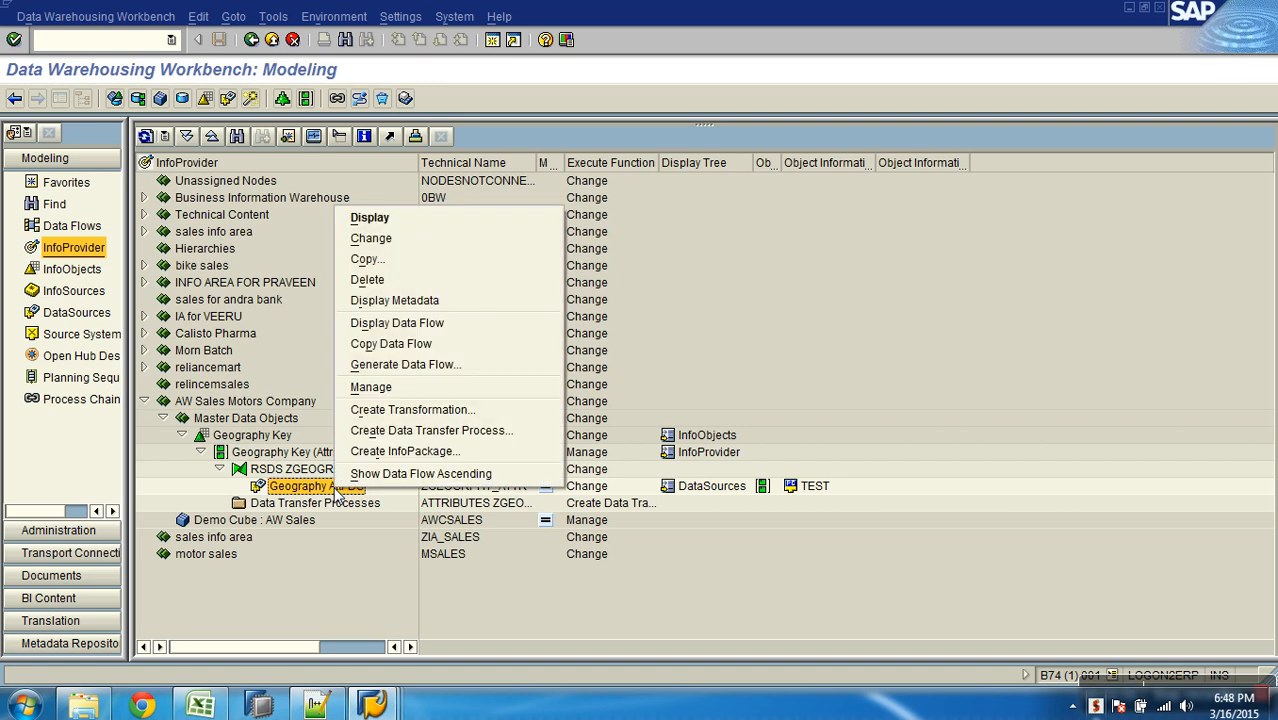
{"action": "left_click", "coordinate": [389, 388]}
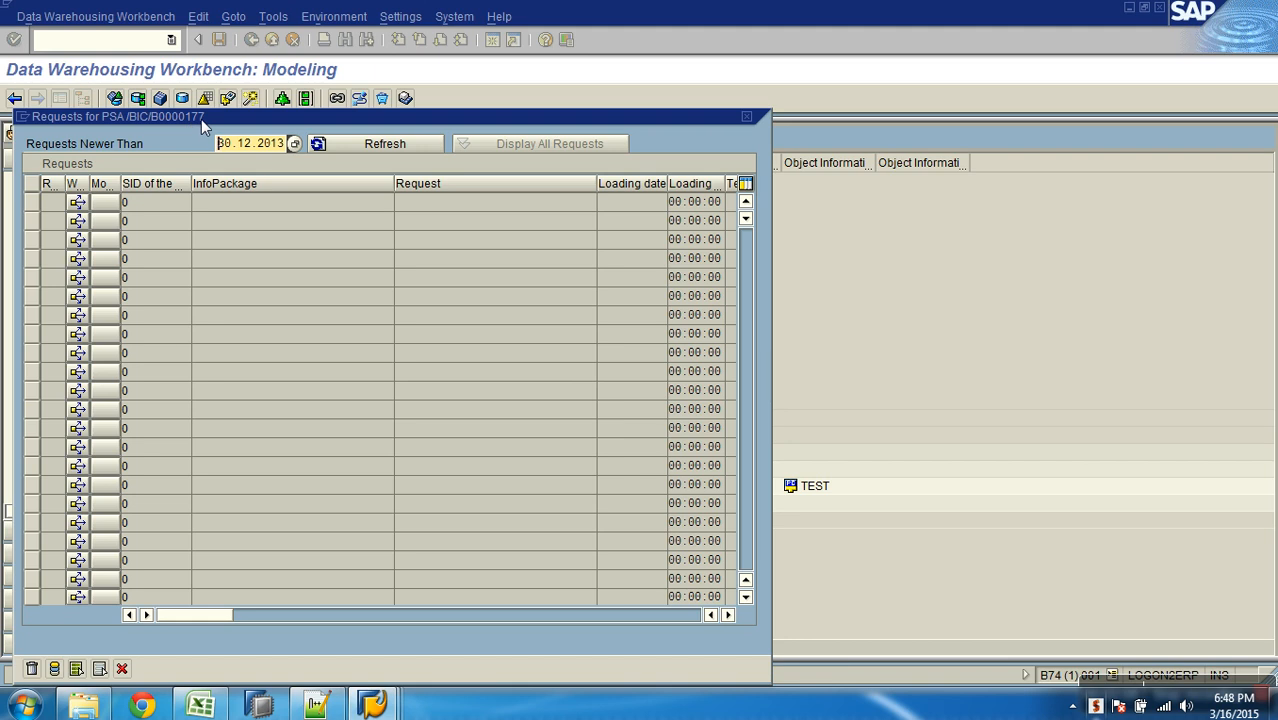
{"action": "left_click", "coordinate": [124, 668]}
{"action": "mouse_move", "coordinate": [372, 706]}
{"action": "left_click", "coordinate": [541, 640]}
{"action": "left_click", "coordinate": [251, 39]}
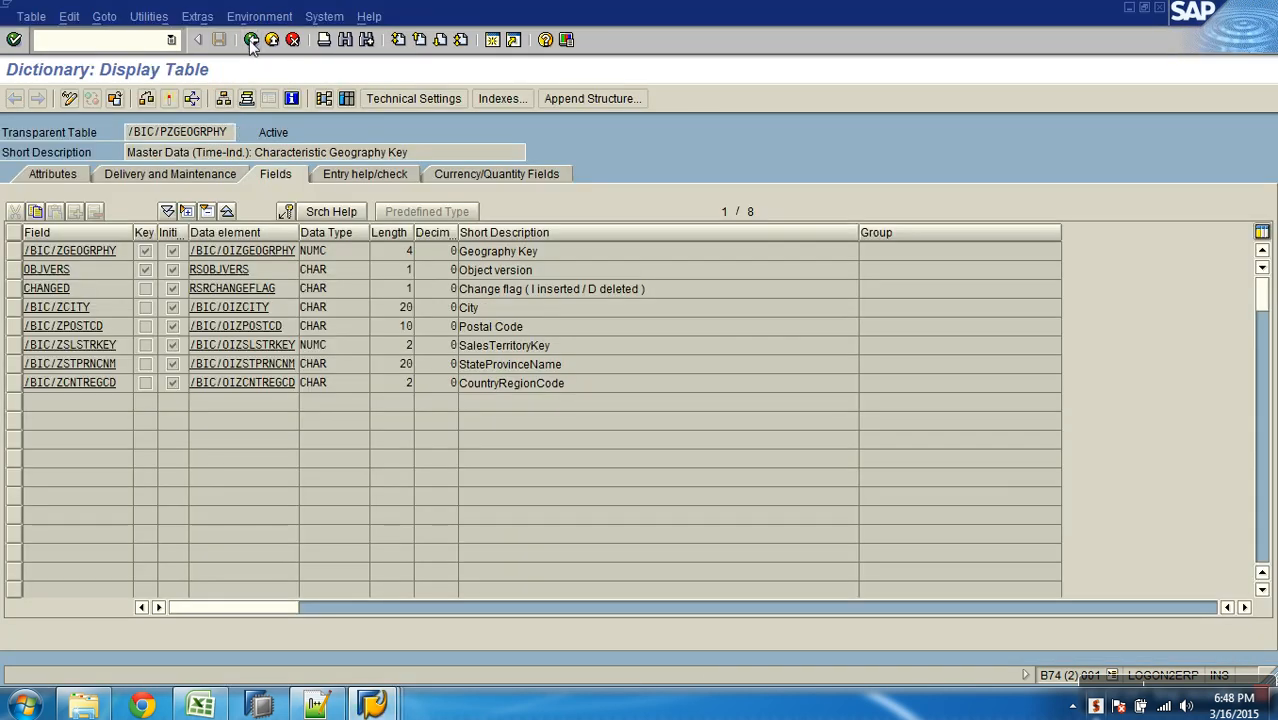
{"action": "left_click_drag", "start_coordinate": [263, 172], "coordinate": [158, 174]}
{"action": "type", "text": "/"}
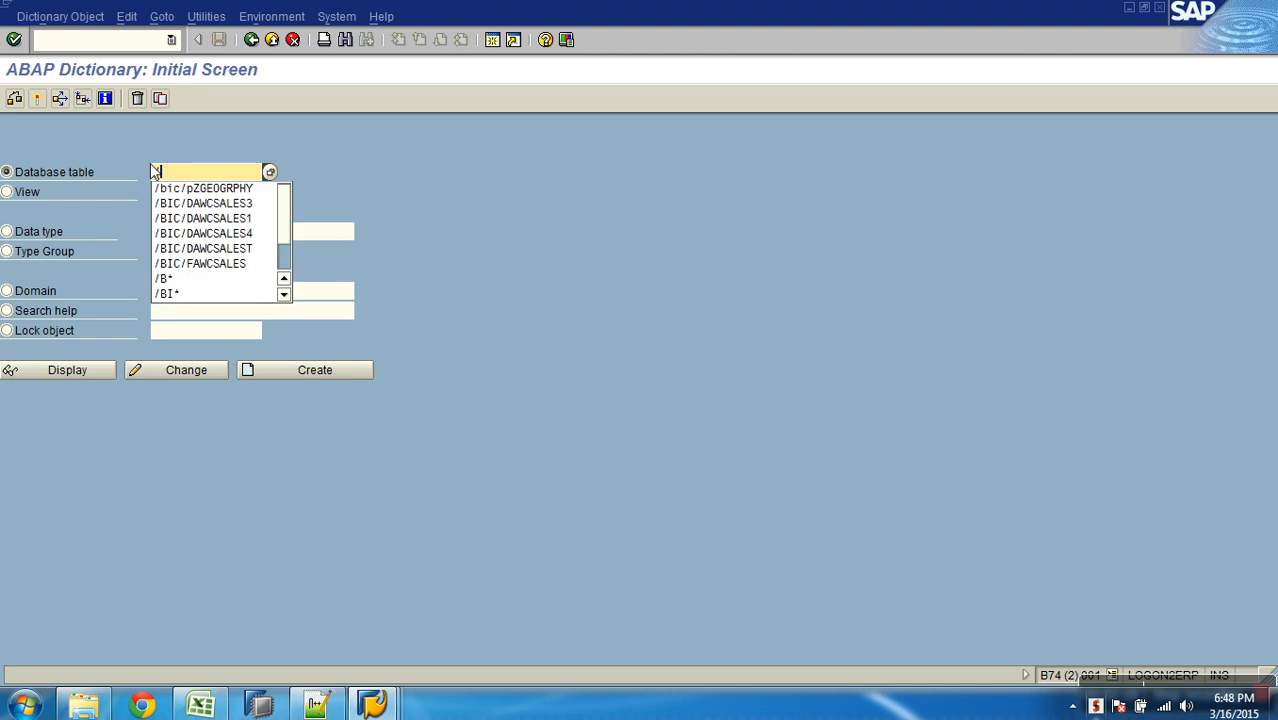
{"action": "type", "text": "bic/b00"}
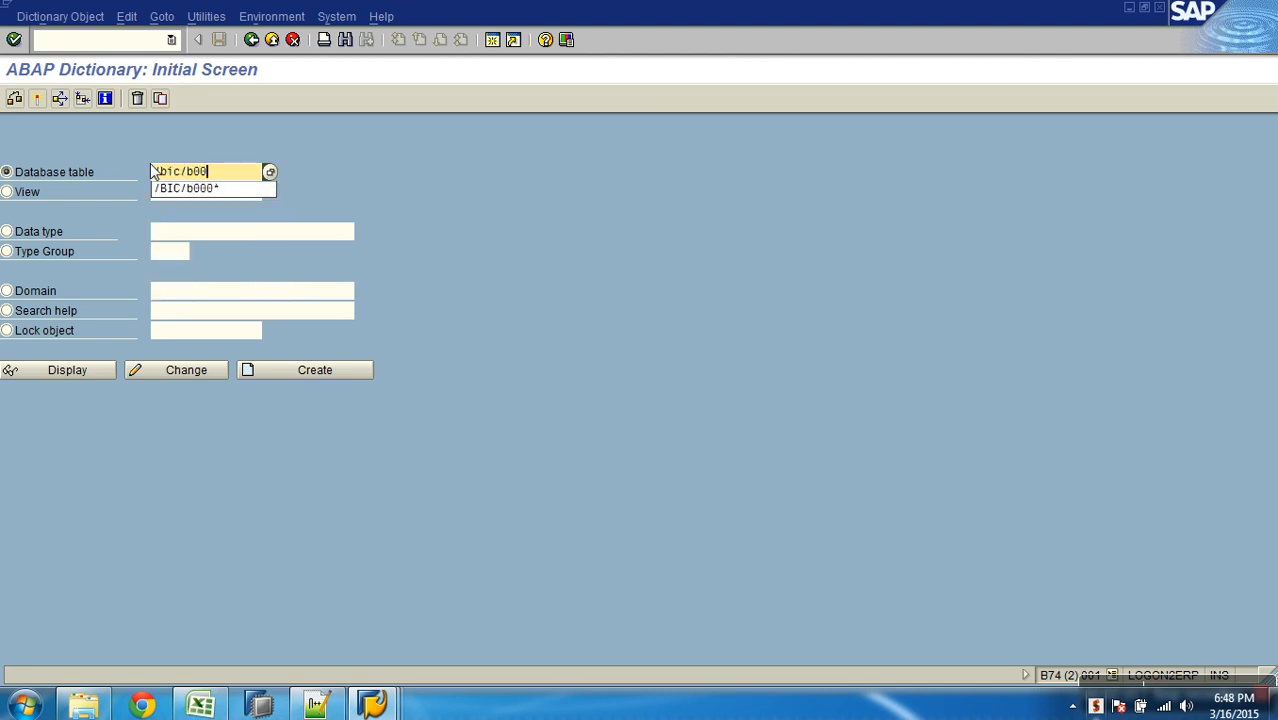
{"action": "type", "text": "00177"}
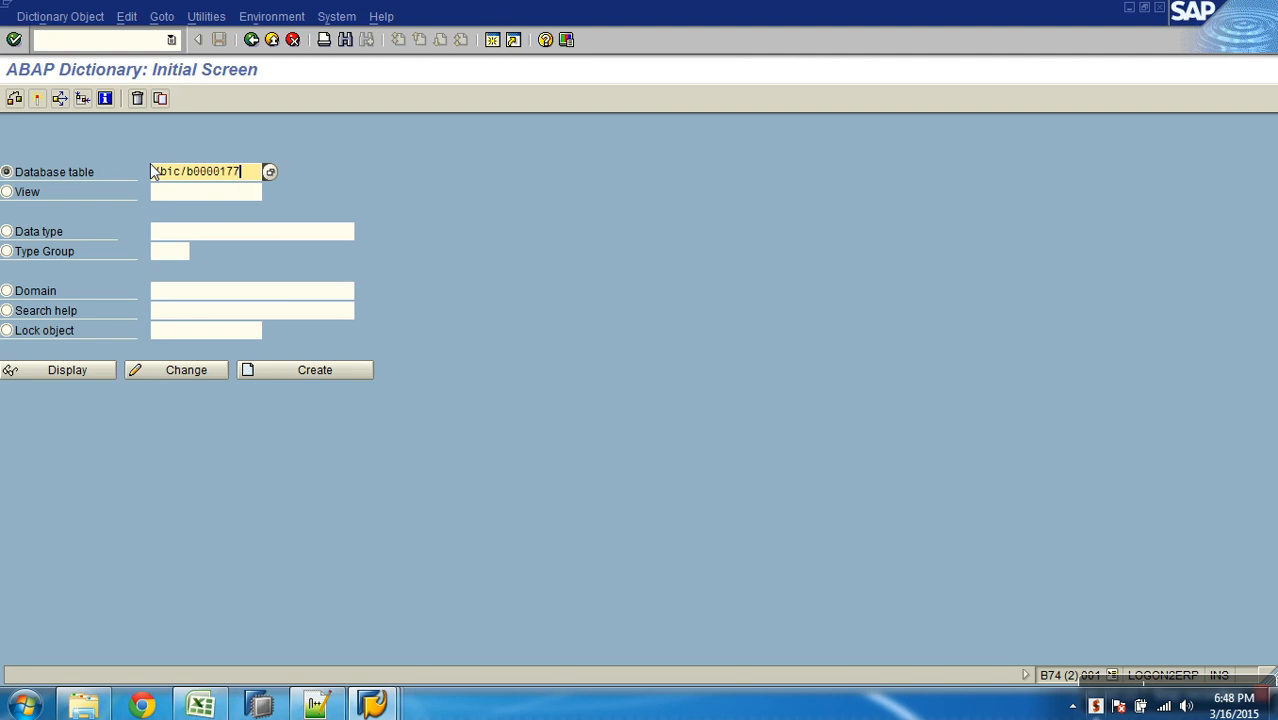
{"action": "type", "text": "000"}
Switch back to the Data Warehousing Workbench and open the Geography Attr DS DataSource to view its fields
{"action": "key", "text": "alt+Tab"}
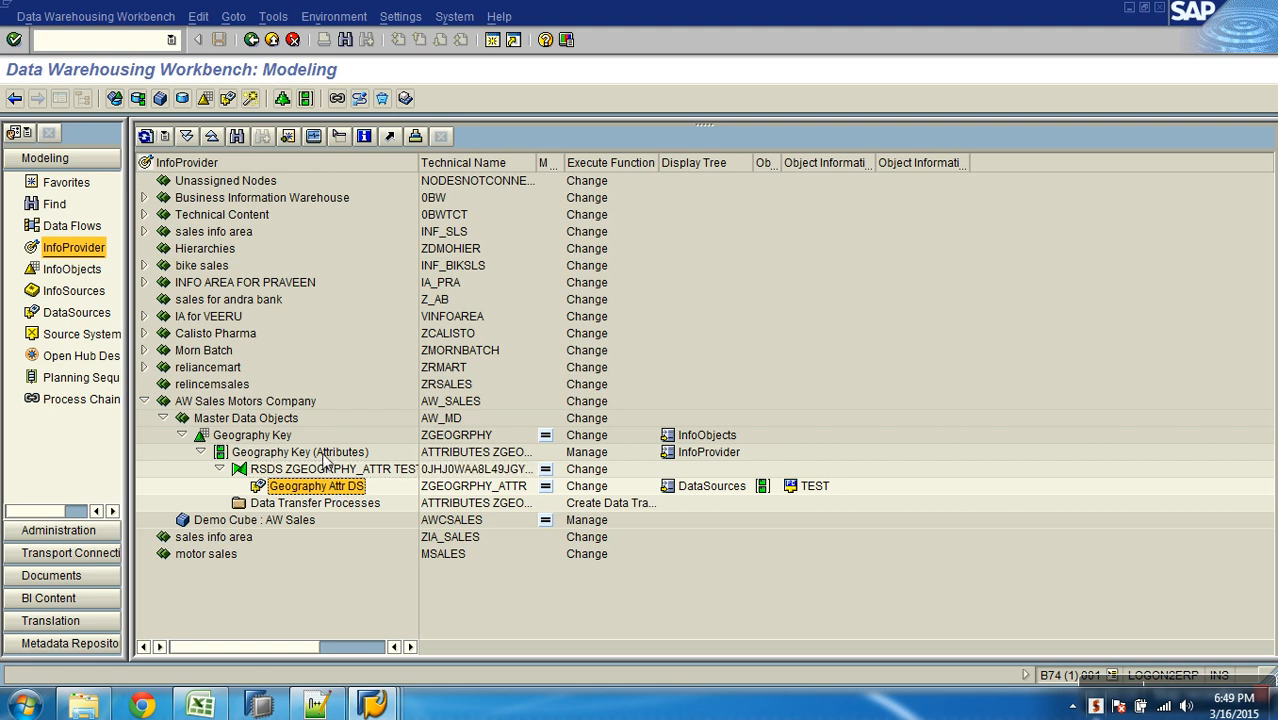
{"action": "left_click", "coordinate": [325, 455]}
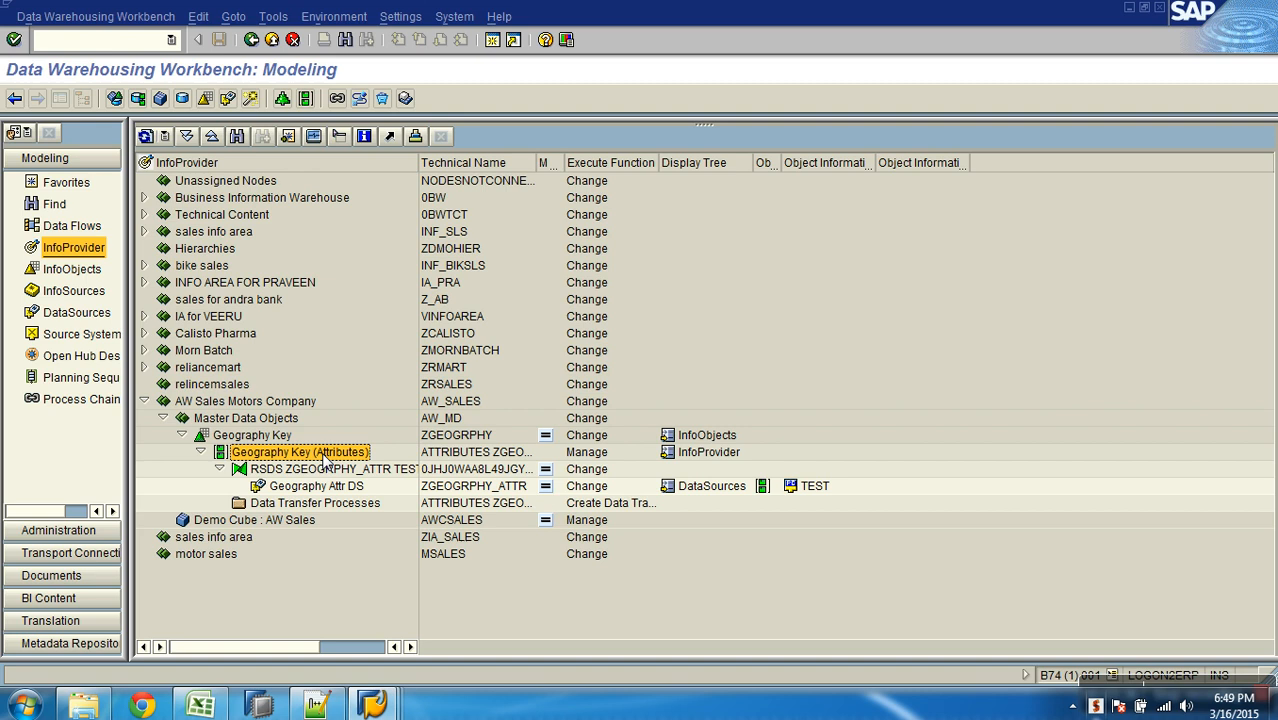
{"action": "double_click", "coordinate": [316, 485]}
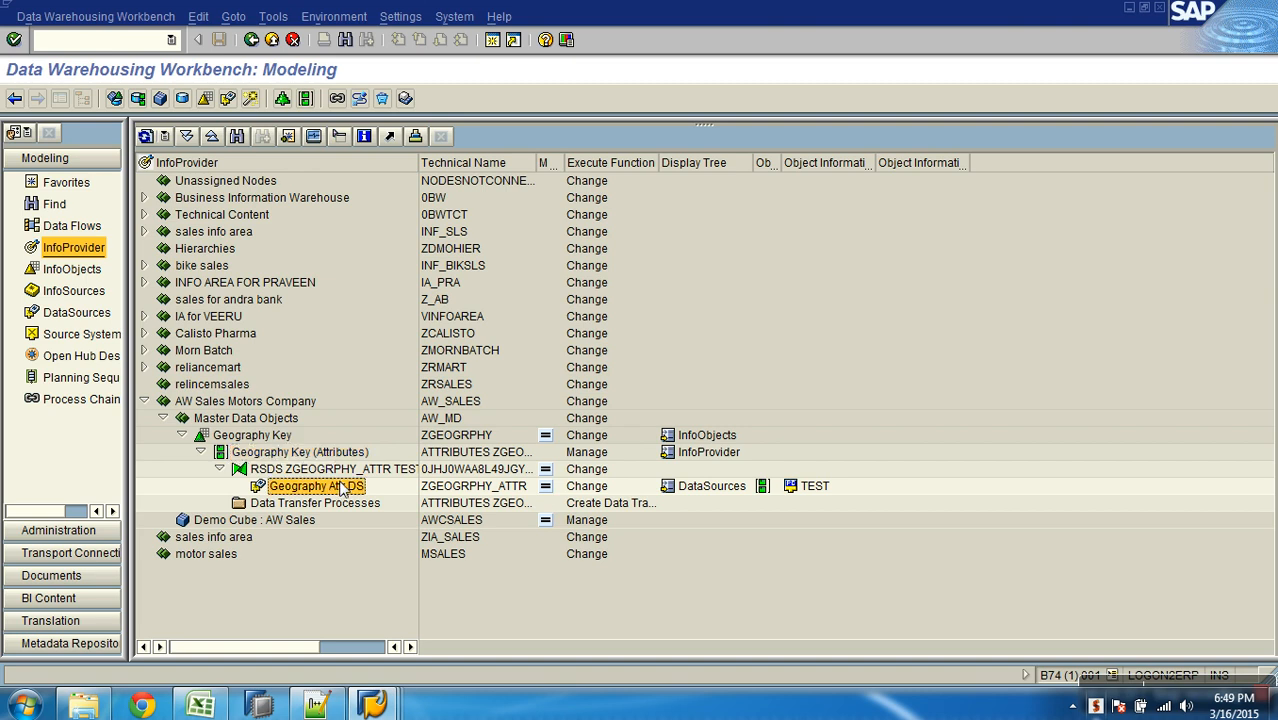
{"action": "left_click", "coordinate": [747, 213]}
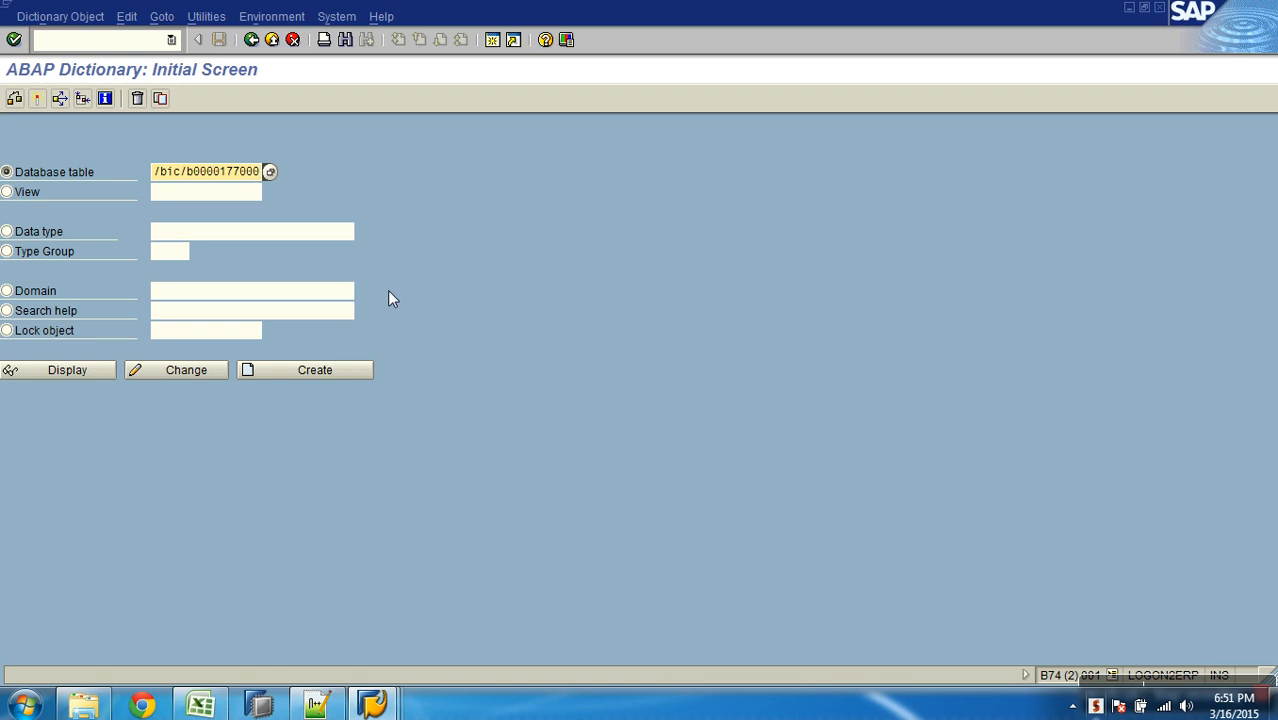
{"action": "left_click", "coordinate": [66, 370]}
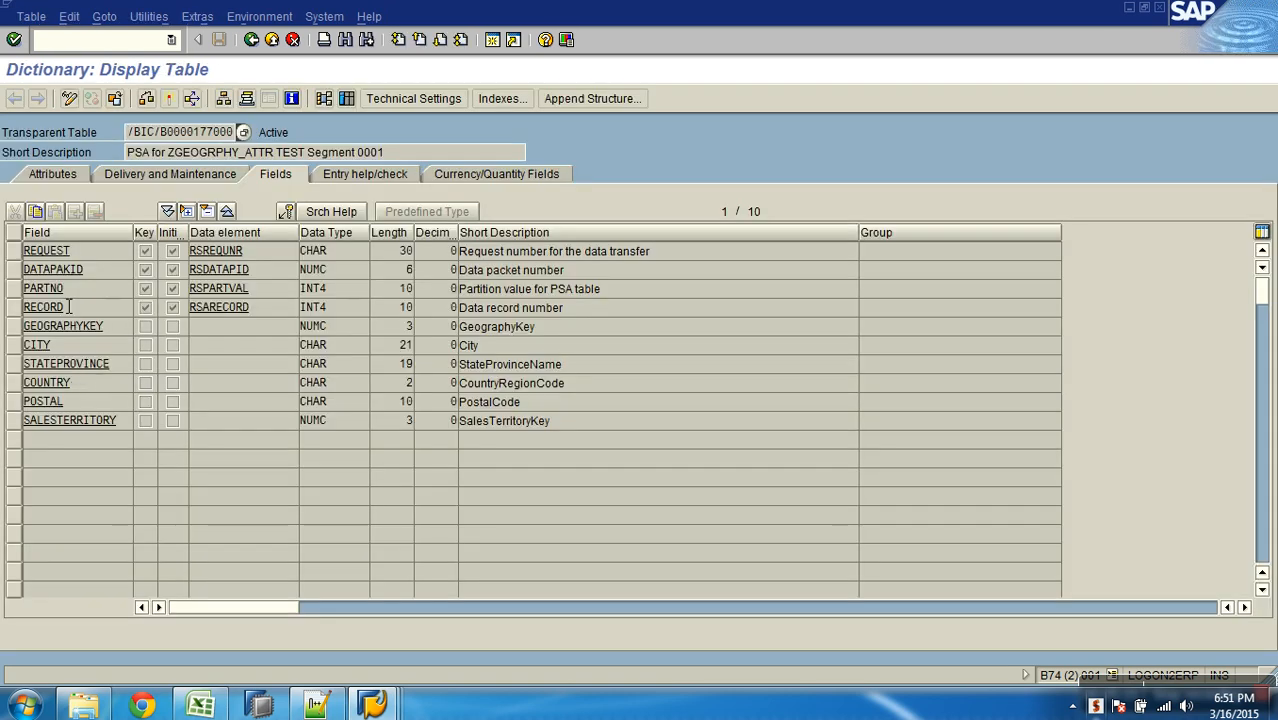
{"action": "left_click", "coordinate": [16, 256]}
{"action": "left_click", "coordinate": [15, 269]}
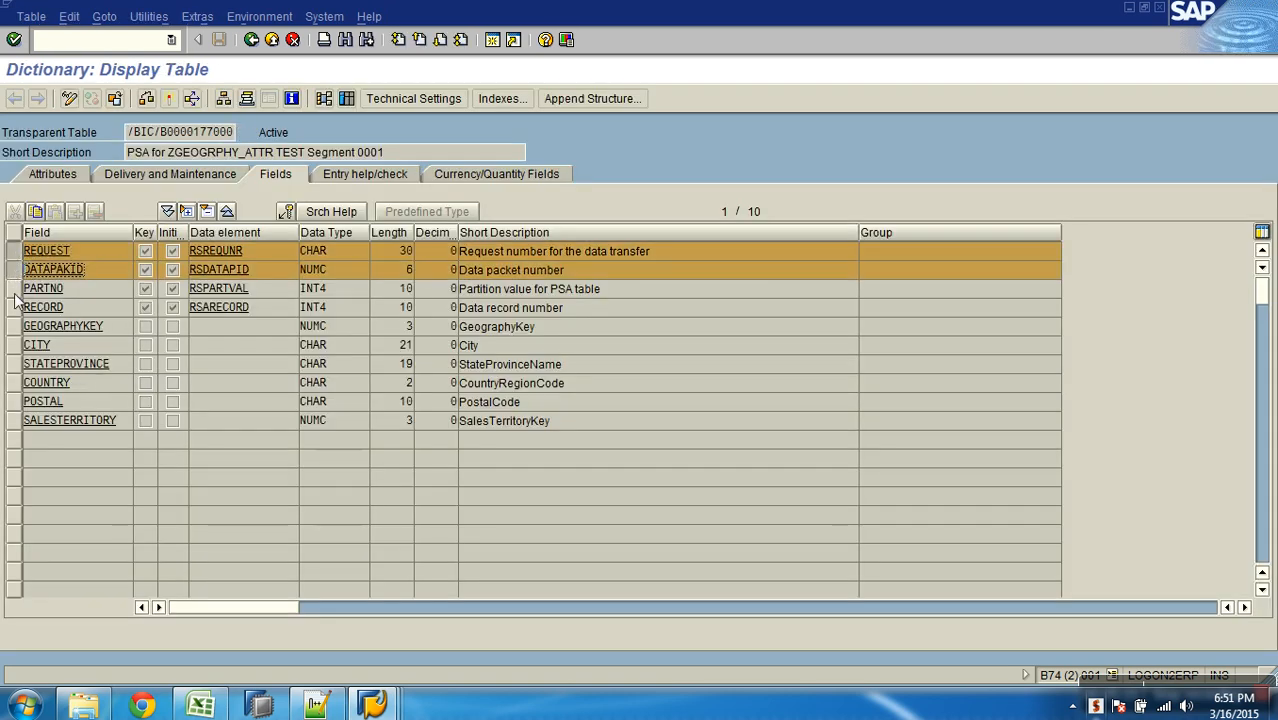
{"action": "left_click", "coordinate": [15, 288]}
{"action": "left_click", "coordinate": [15, 307]}
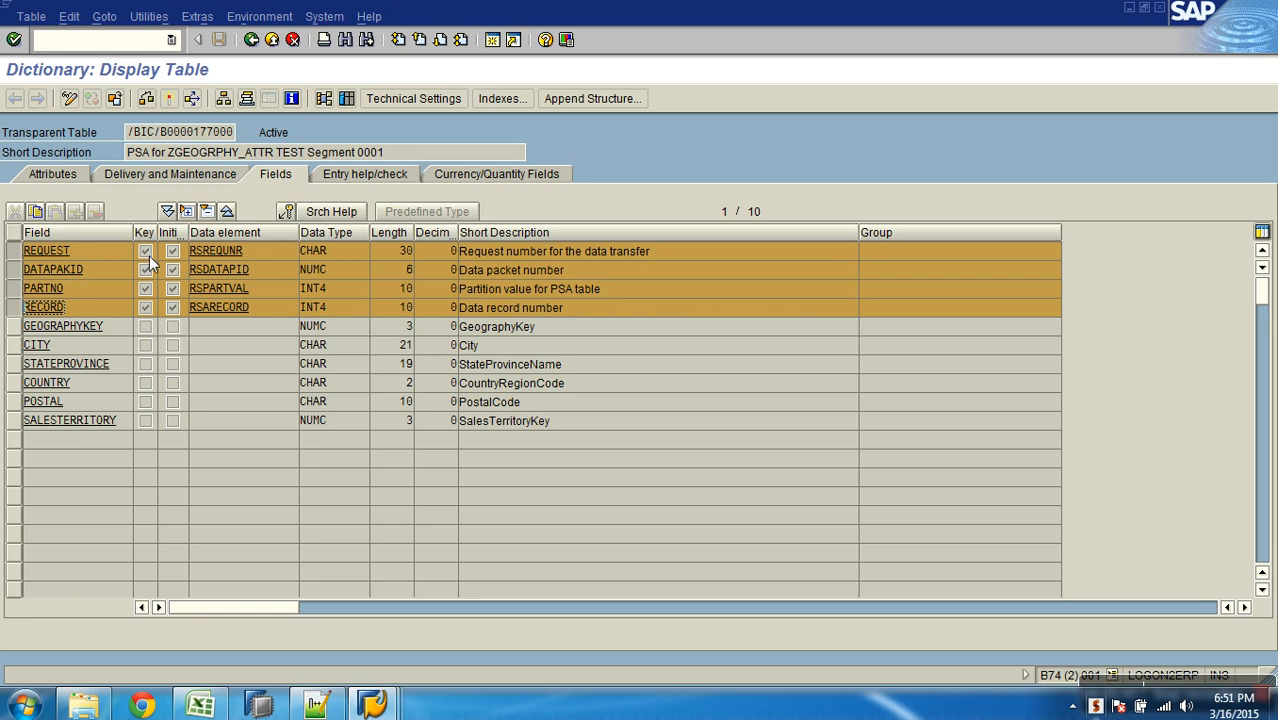
{"action": "key", "text": "Down"}
{"action": "key", "text": "Down"}
{"action": "key", "text": "Down"}
{"action": "key", "text": "Down"}
{"action": "key", "text": "Down"}
{"action": "key", "text": "Down"}
Open the table's contents selection screen, check the number of entries without selection criteria, and return to the table definition
{"action": "left_click", "coordinate": [346, 99]}
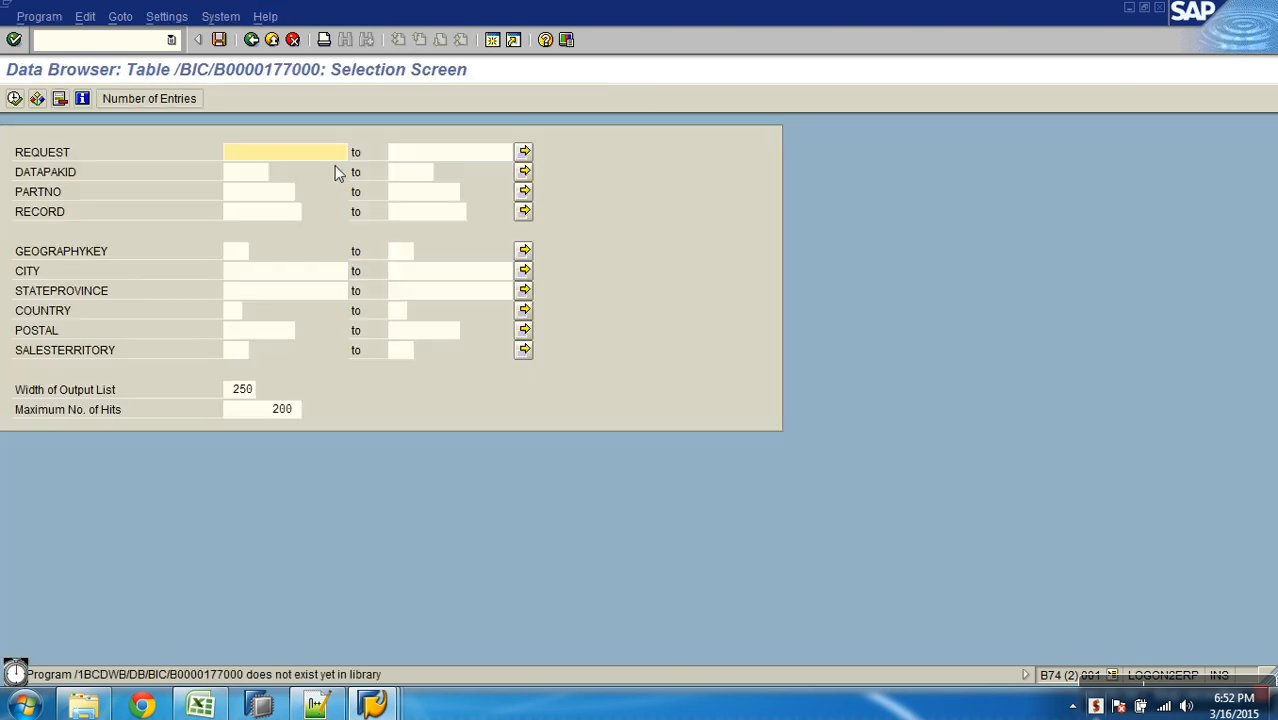
{"action": "left_click", "coordinate": [160, 104]}
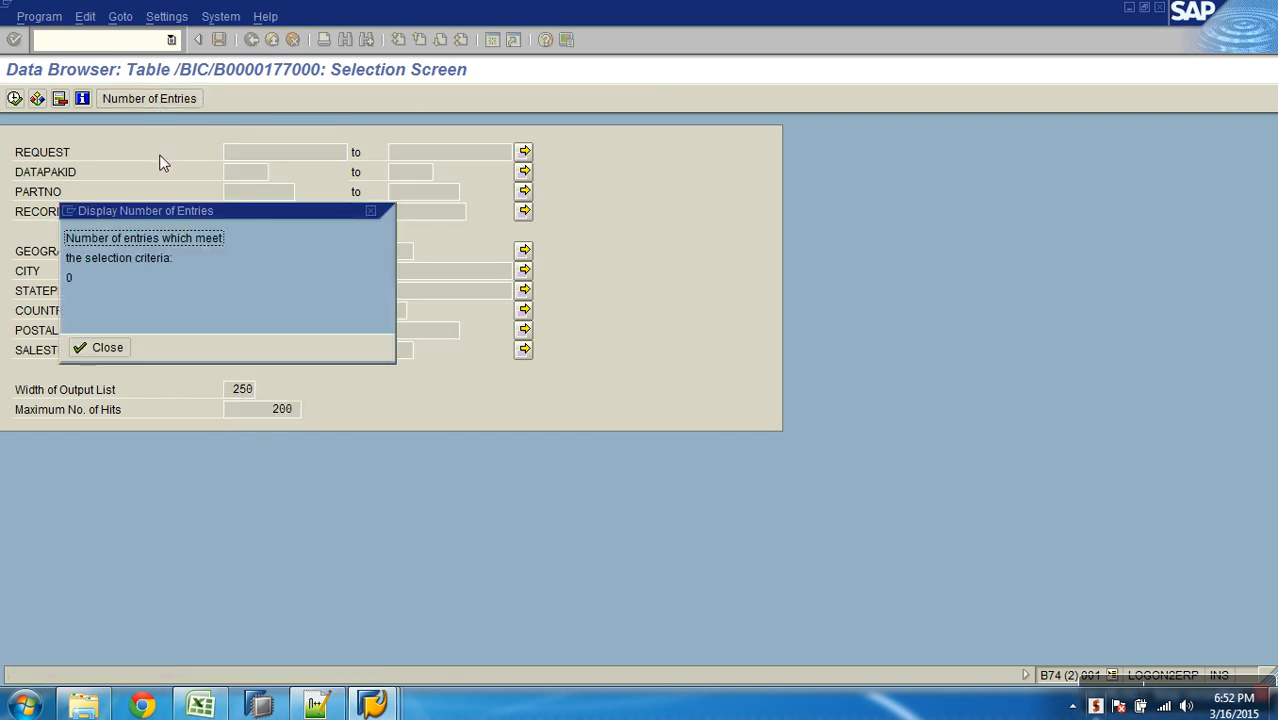
{"action": "left_click", "coordinate": [102, 347]}
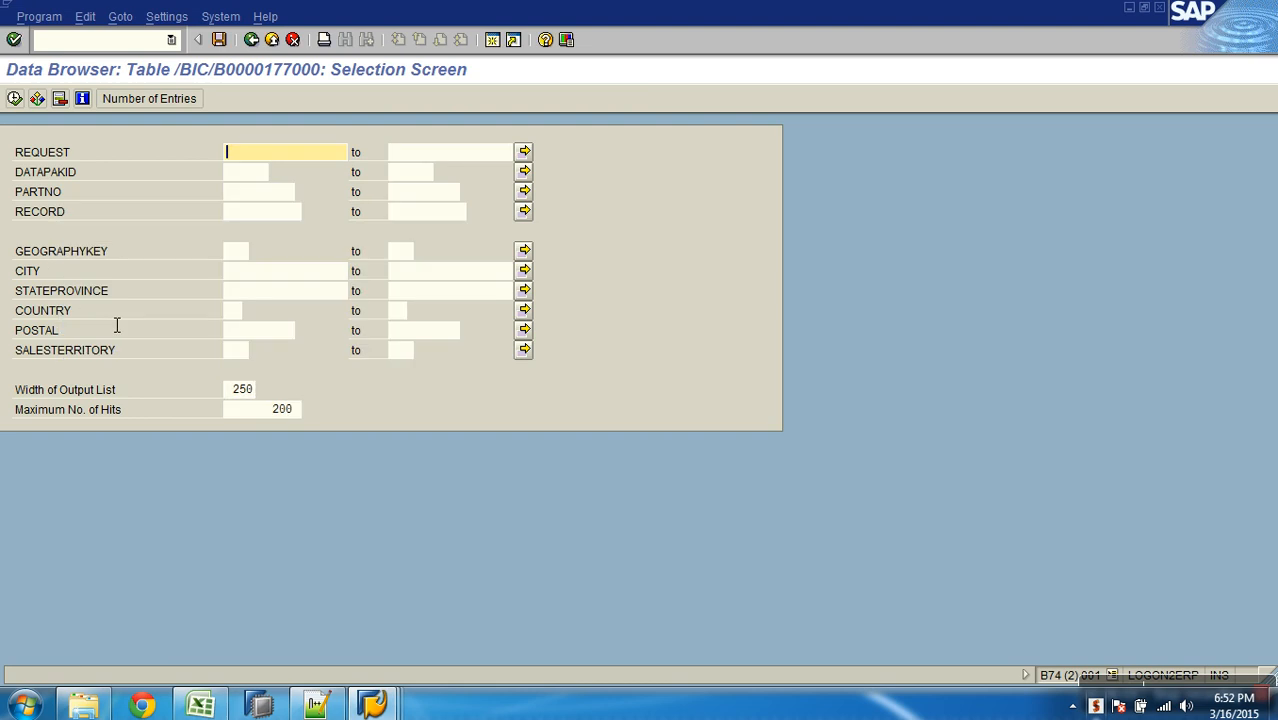
{"action": "key", "text": "F3"}
Switch to the Notepad++ notes and add two new lines after step 3 about creating transformations
{"action": "left_click", "coordinate": [316, 706]}
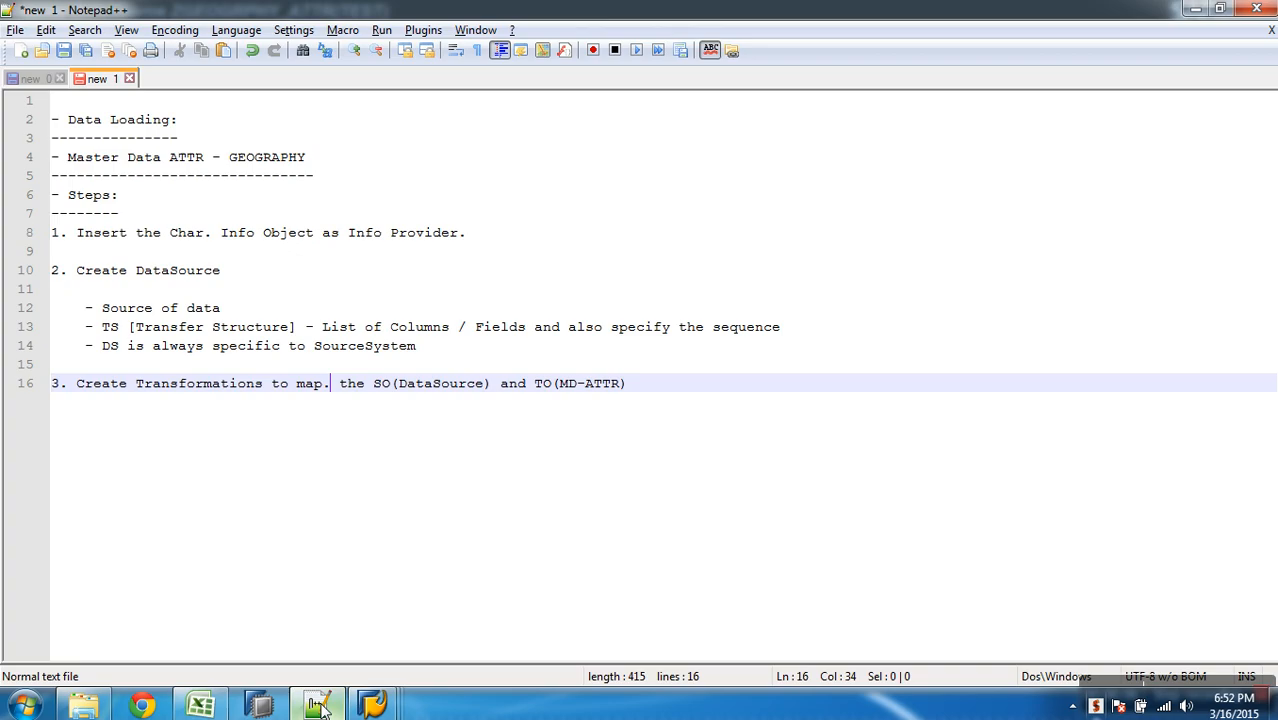
{"action": "left_click", "coordinate": [641, 394]}
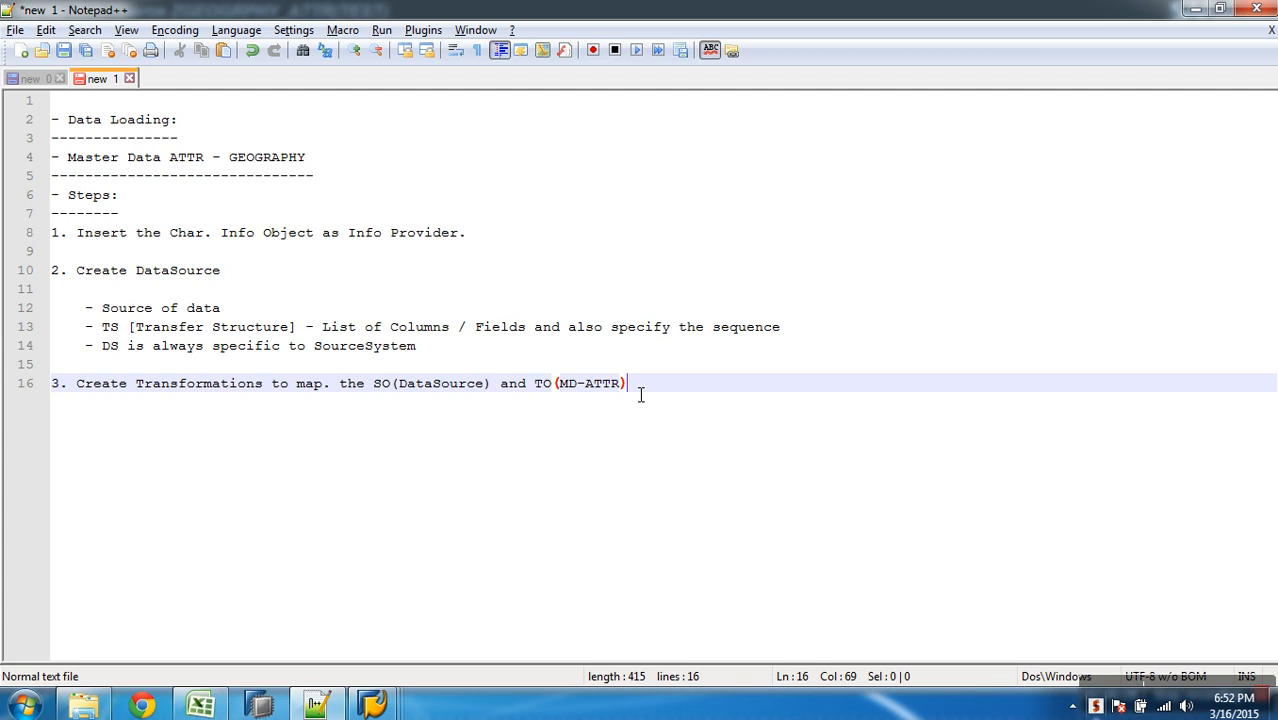
{"action": "key", "text": "Return"}
{"action": "key", "text": "Return"}
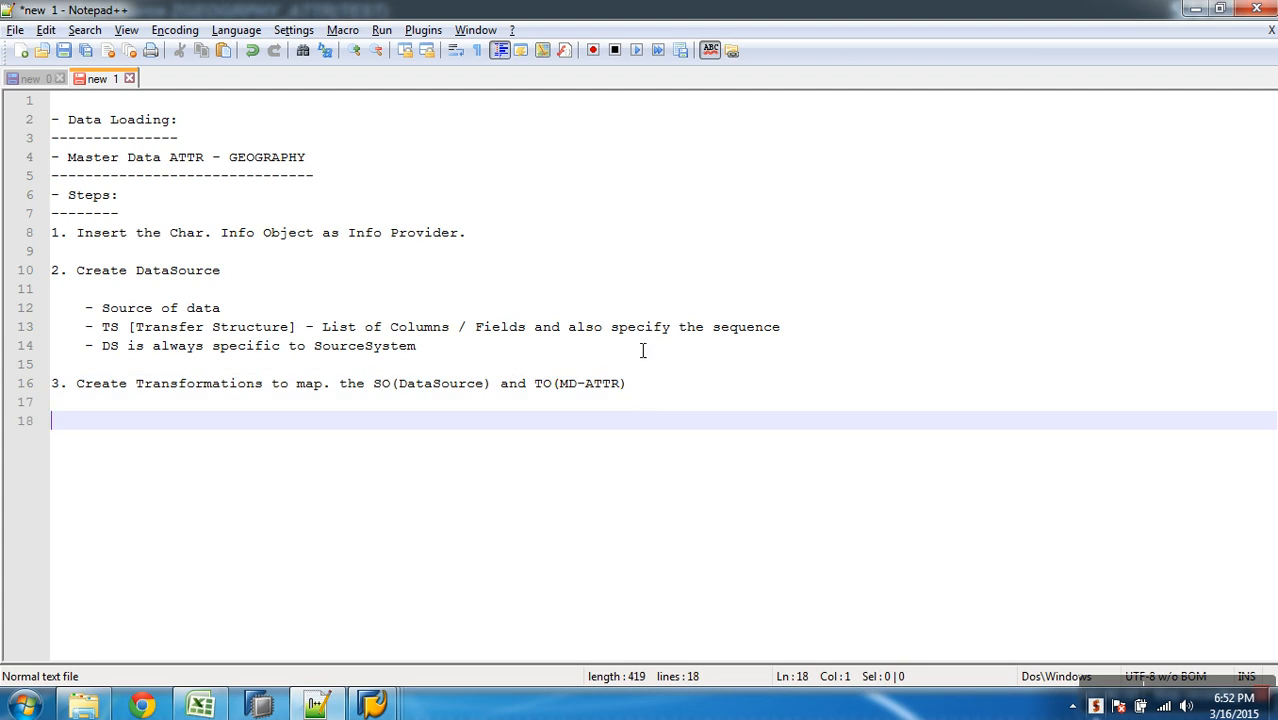
Add a bullet below the SourceSystem line reading "PSA (DB Table ) - TS fields + 4 technical fields"
{"action": "left_click", "coordinate": [533, 368]}
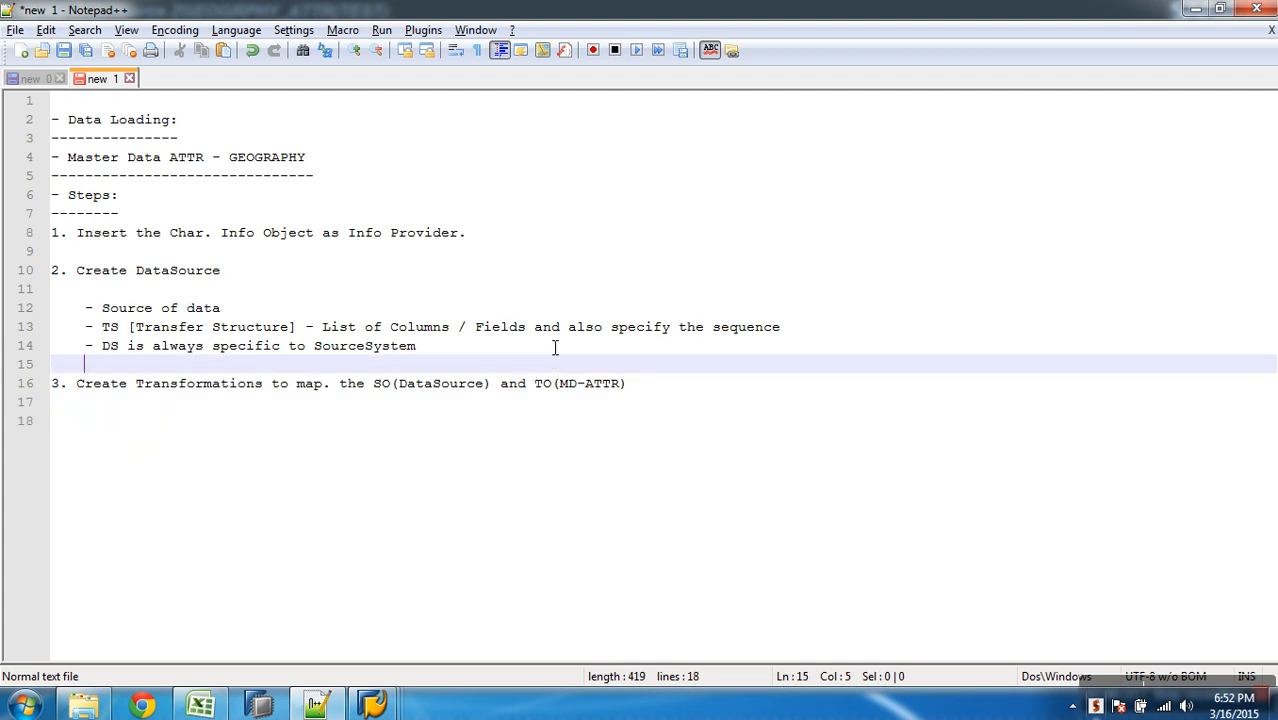
{"action": "left_click", "coordinate": [555, 347]}
{"action": "key", "text": "Return"}
{"action": "type", "text": "- "}
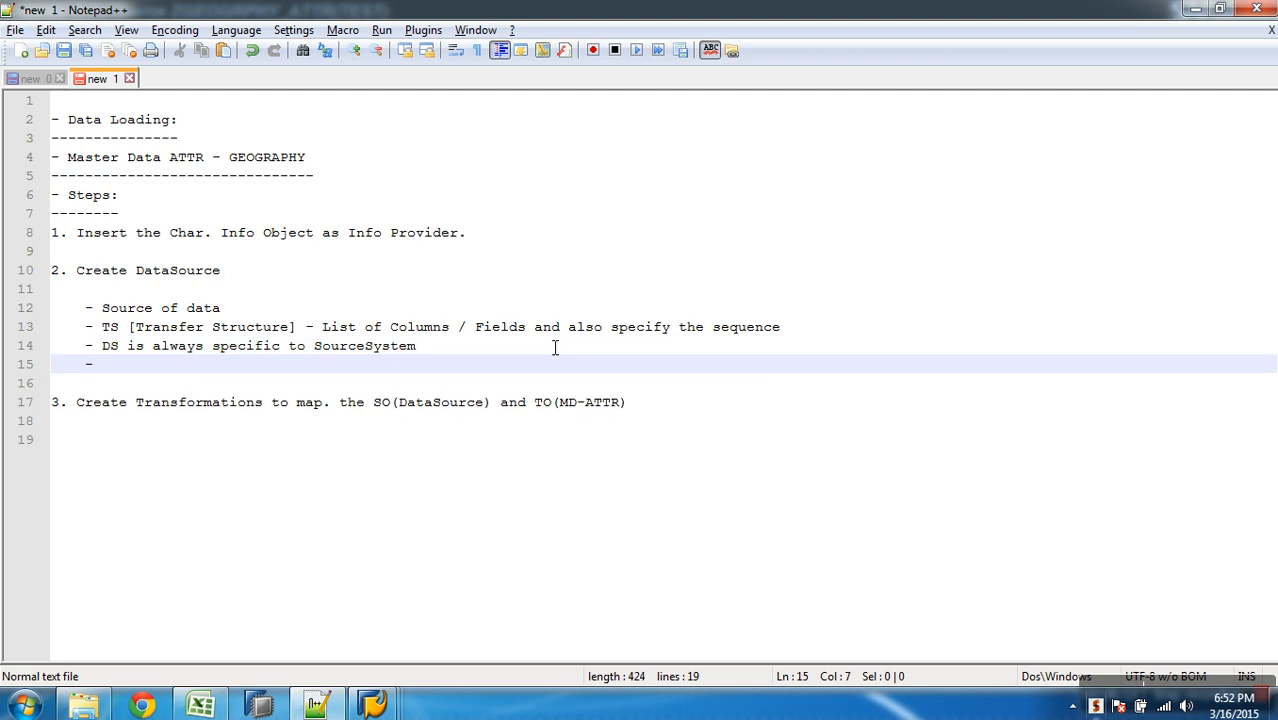
{"action": "type", "text": "PSA ("}
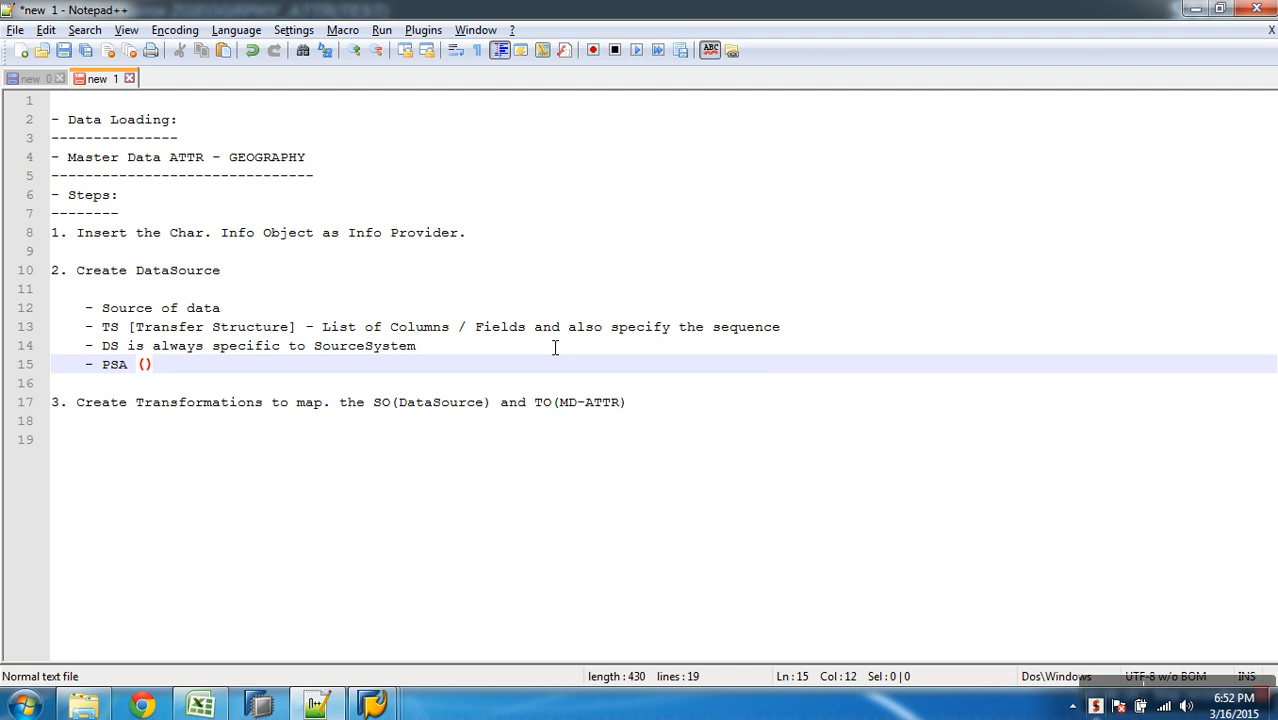
{"action": "type", "text": "DB Table"}
{"action": "key", "text": "End"}
{"action": "type", "text": "- TS field s"}
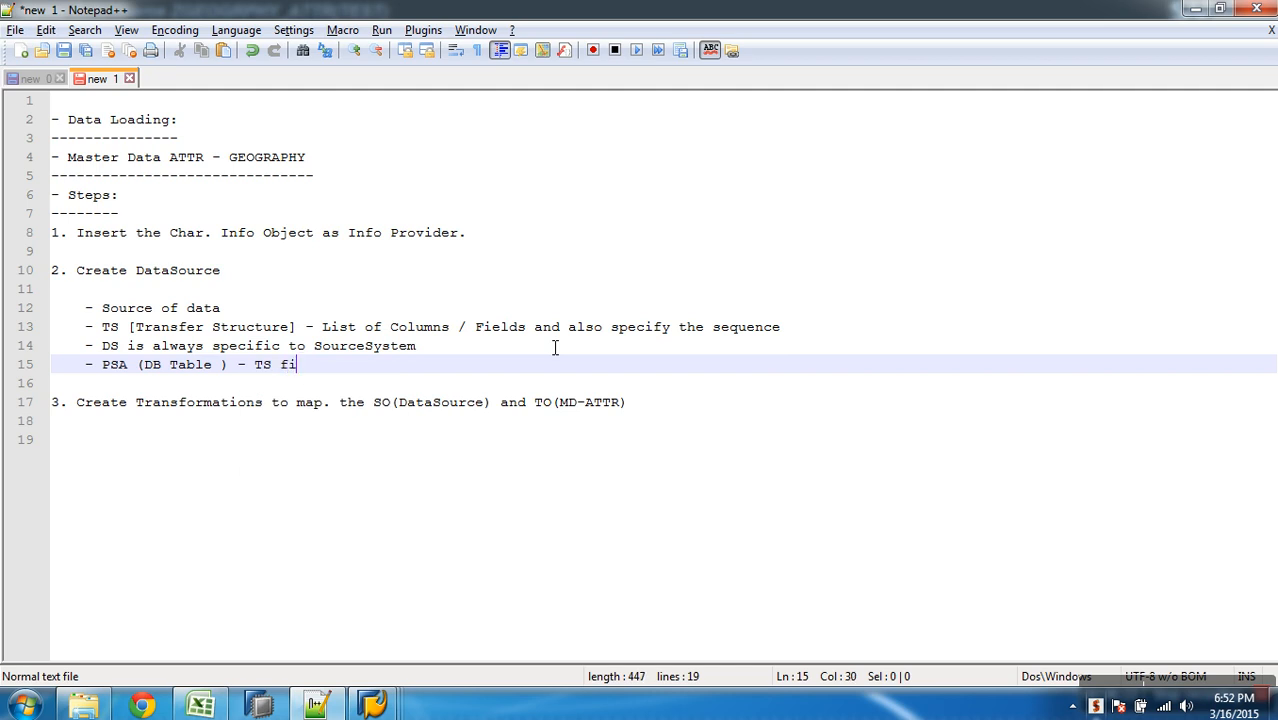
{"action": "key", "text": "BackSpace"}
{"action": "key", "text": "BackSpace"}
{"action": "type", "text": "s + 4 techni"}
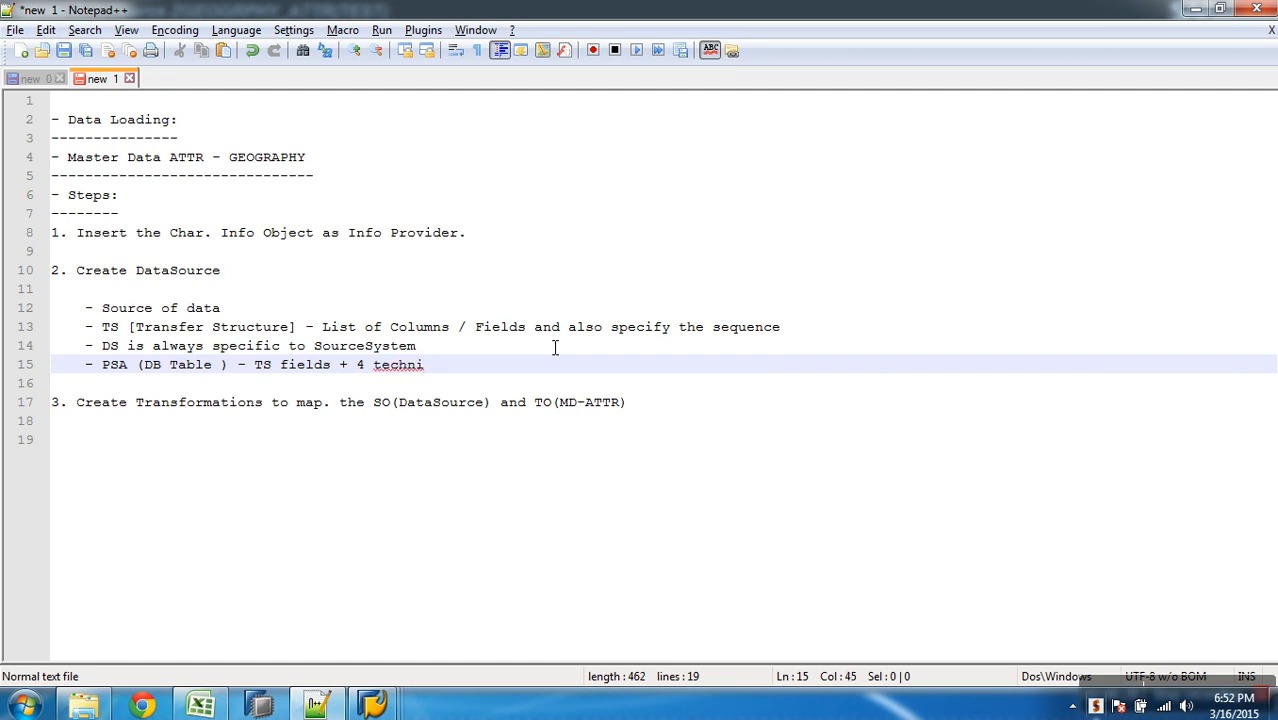
{"action": "type", "text": "cal fields "}
List the technical fields in parentheses at the end of the PSA bullet: "Request No, Datapacket no, record no, partionno"
{"action": "type", "text": "(Reque"}
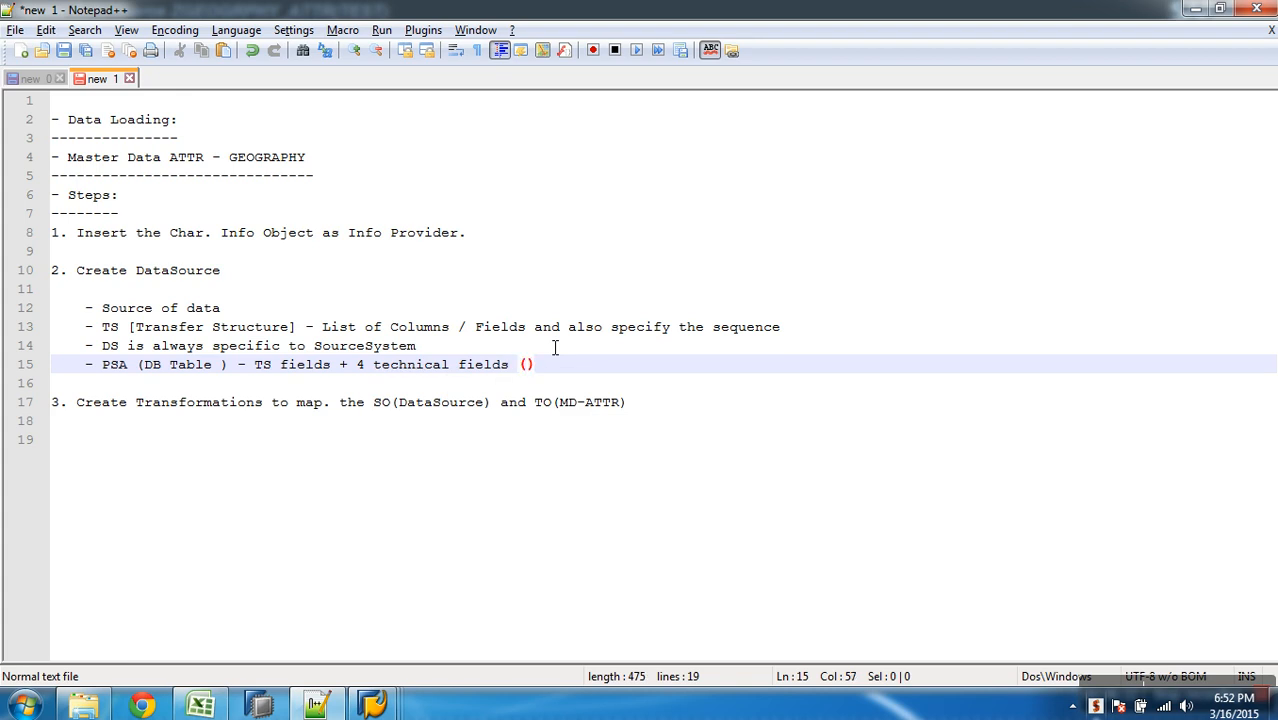
{"action": "type", "text": "st No, Datas"}
{"action": "key", "text": "BackSpace"}
{"action": "key", "text": "BackSpace"}
{"action": "type", "text": "apack"}
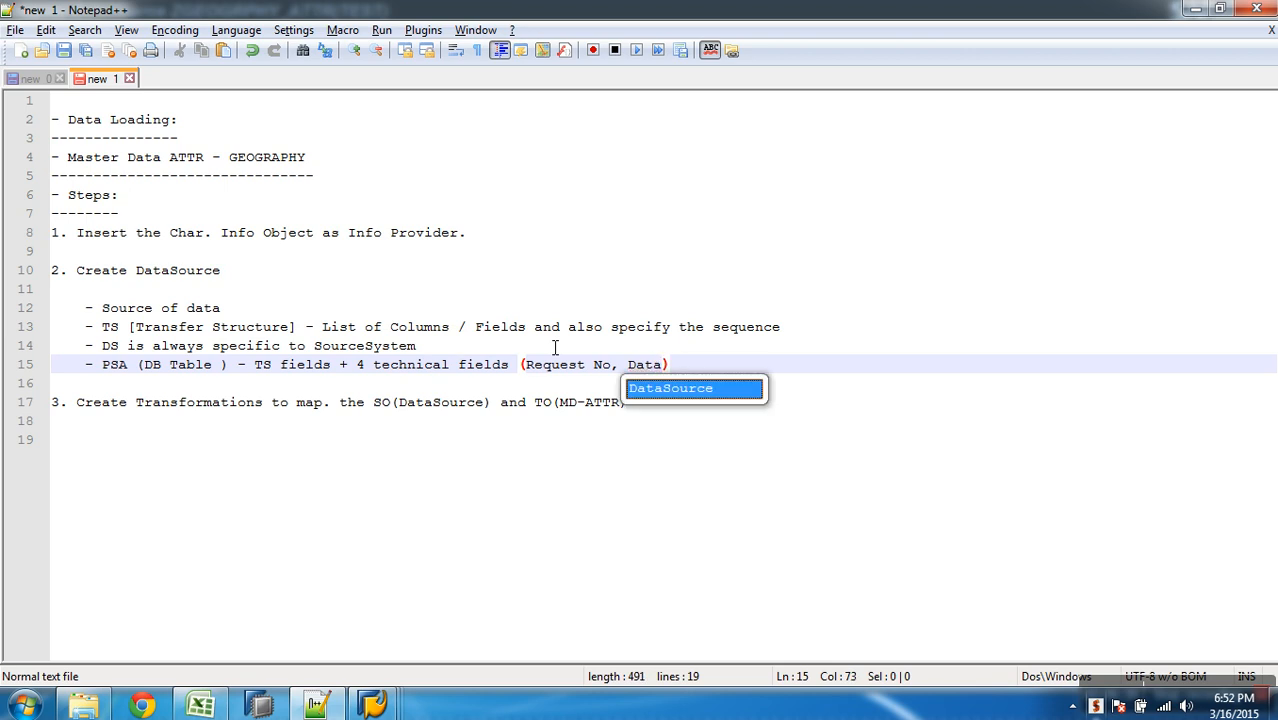
{"action": "type", "text": "no, recpo"}
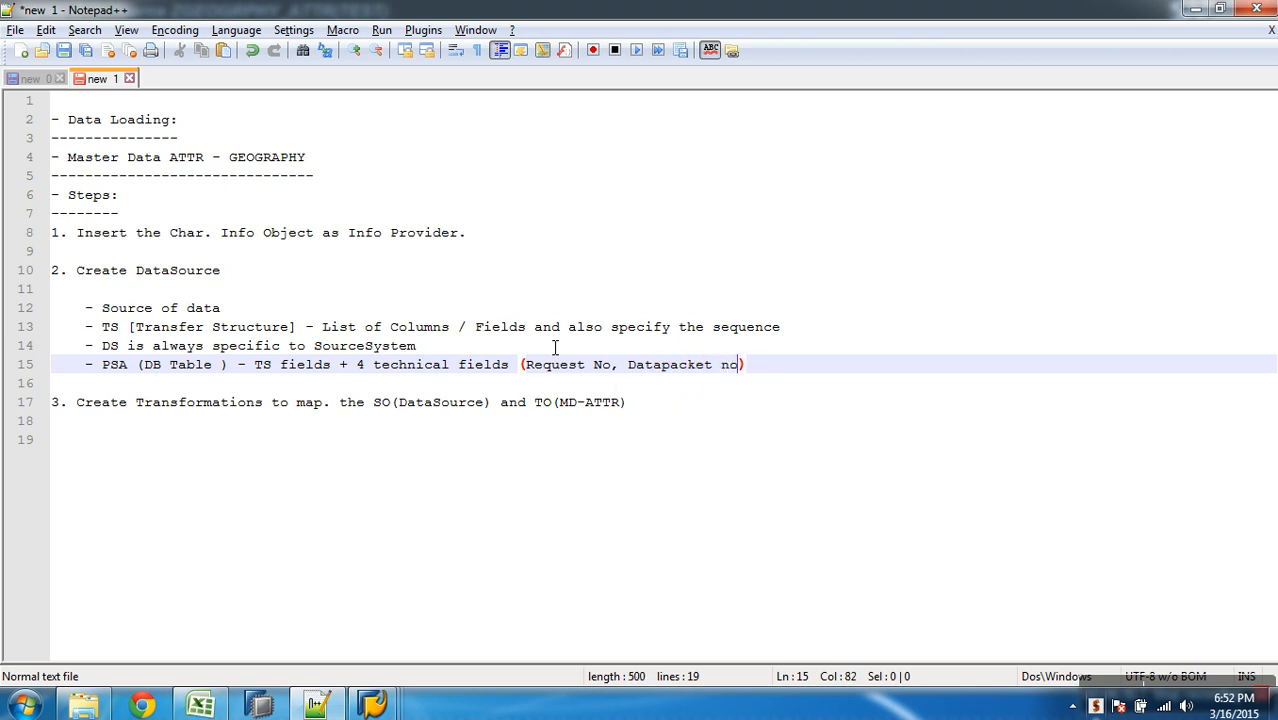
{"action": "type", "text": "rd"}
{"action": "key", "text": "BackSpace"}
{"action": "key", "text": "BackSpace"}
{"action": "type", "text": "rd no, "}
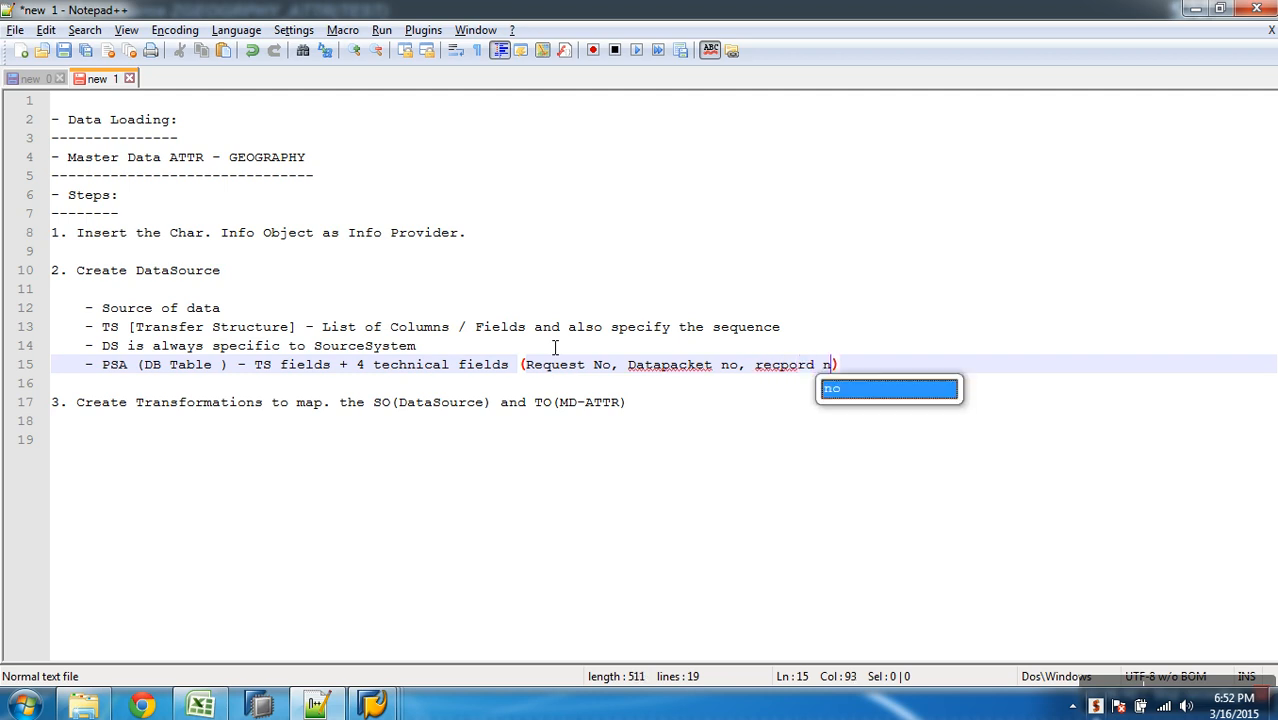
{"action": "type", "text": "partionno"}
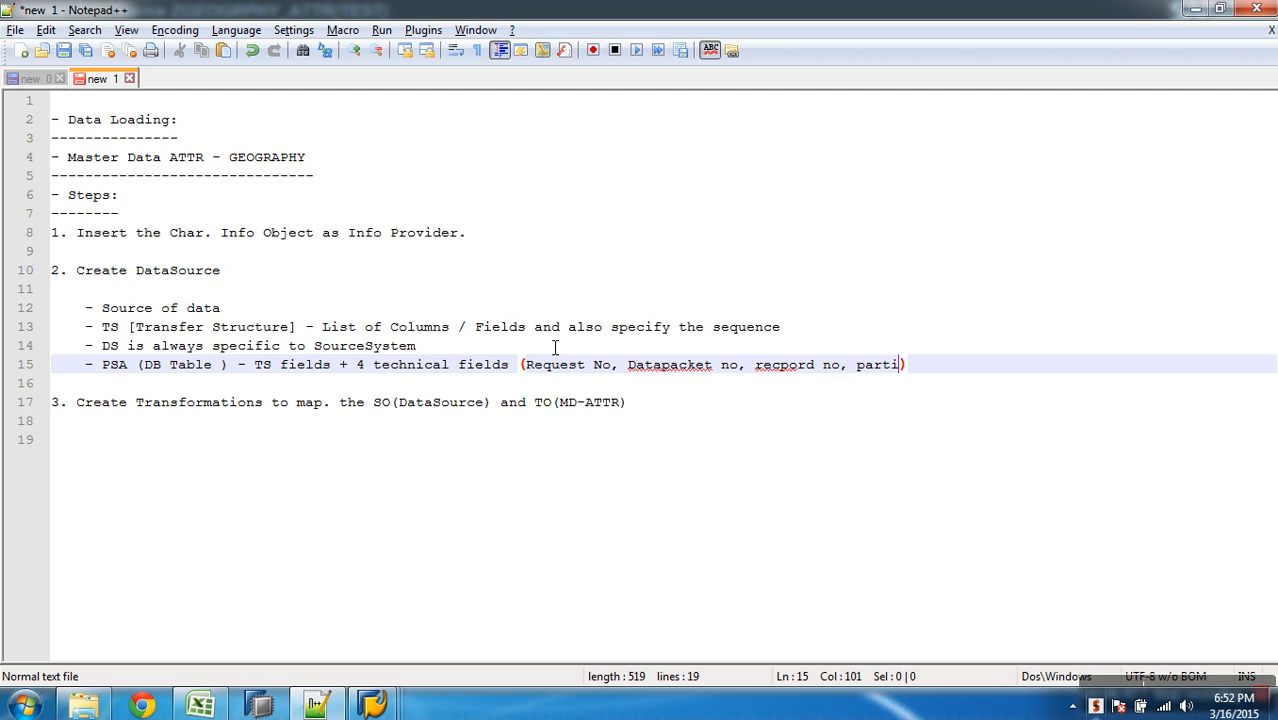
{"action": "left_click", "coordinate": [780, 366]}
{"action": "key", "text": "Delete"}
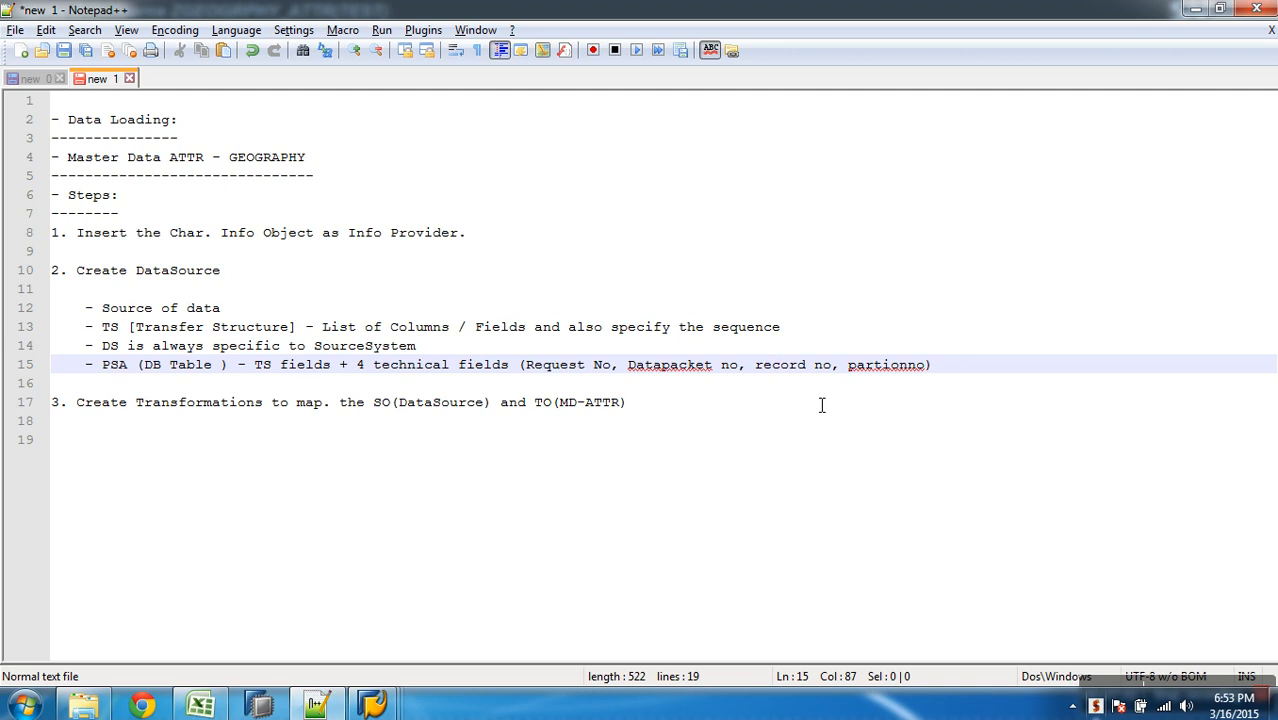
Add two more bullets under the PSA line: "same data from source" and "error handling"
{"action": "key", "text": "End"}
{"action": "key", "text": "Return"}
{"action": "type", "text": "-"}
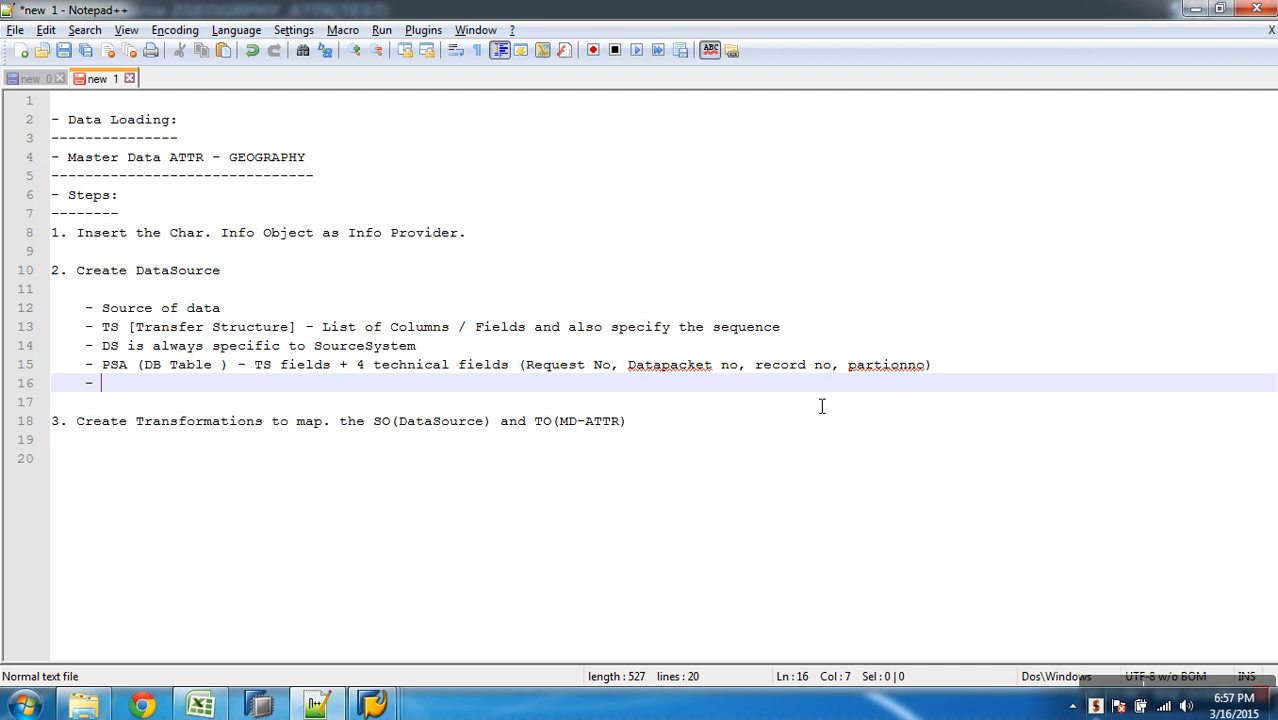
{"action": "type", "text": "s"}
{"action": "key", "text": "BackSpace"}
{"action": "type", "text": "same data "}
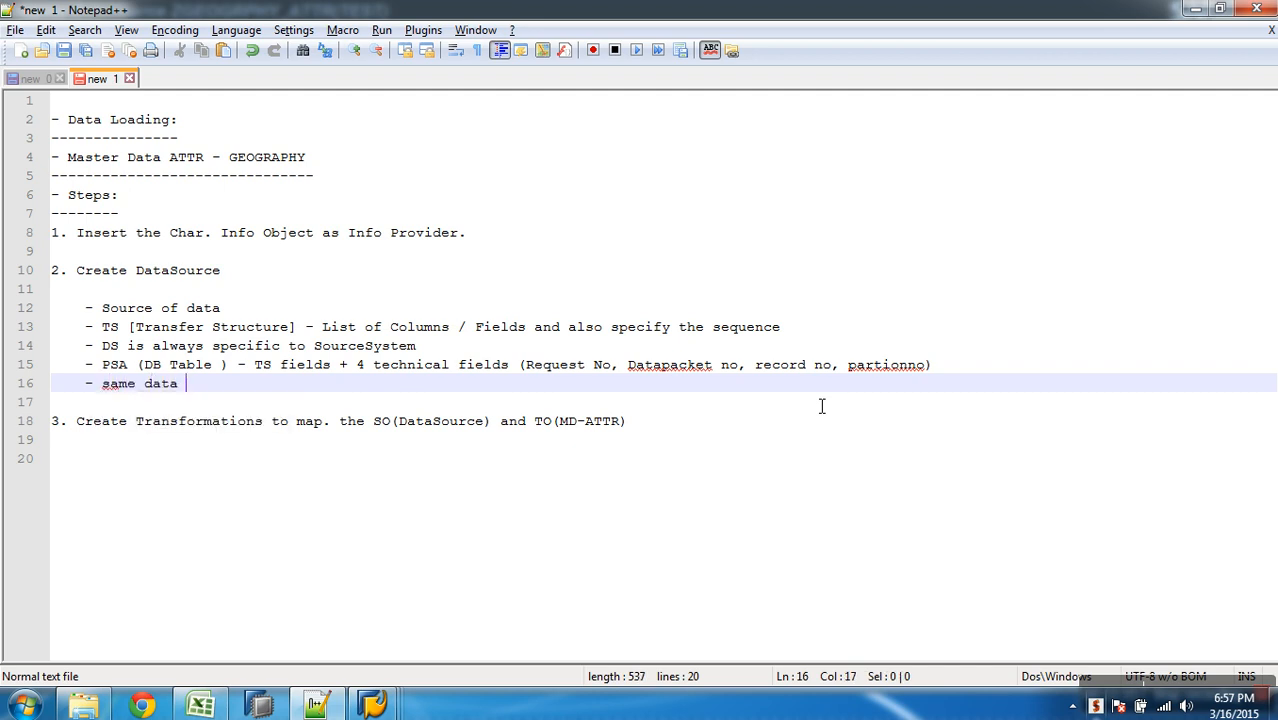
{"action": "type", "text": "from source"}
{"action": "key", "text": "Return"}
{"action": "type", "text": "- e"}
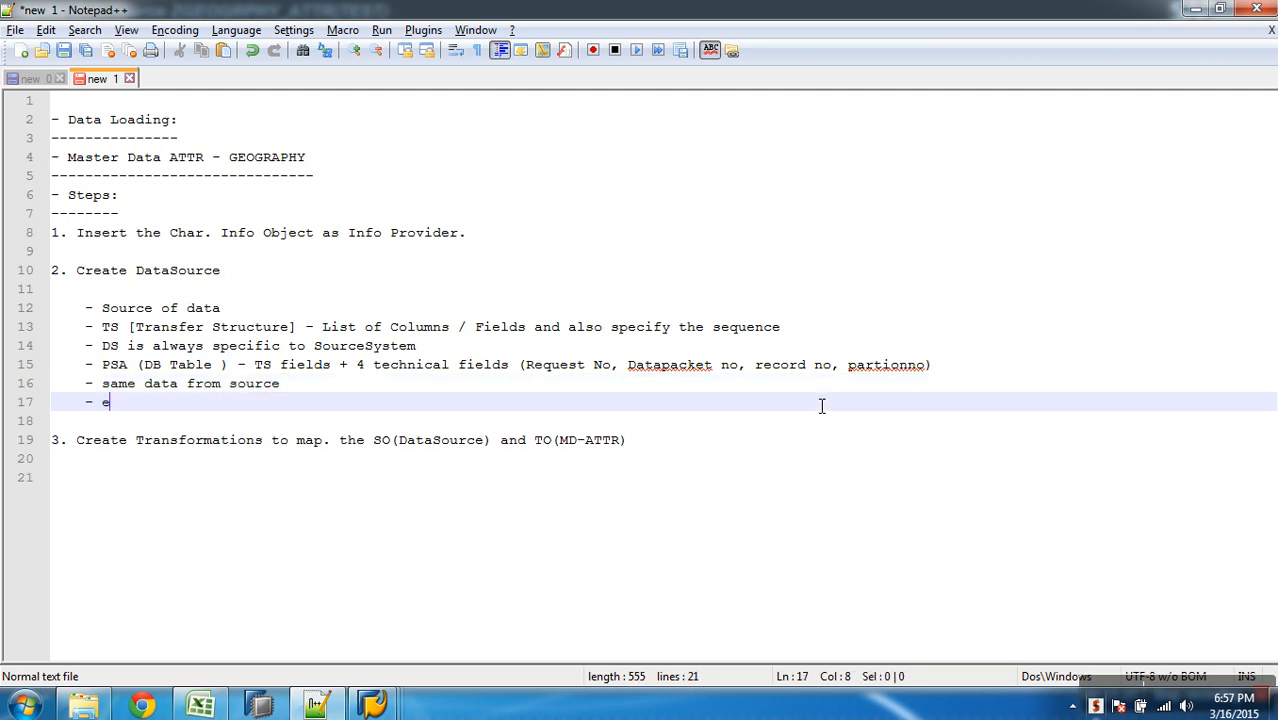
{"action": "type", "text": "rror handling"}
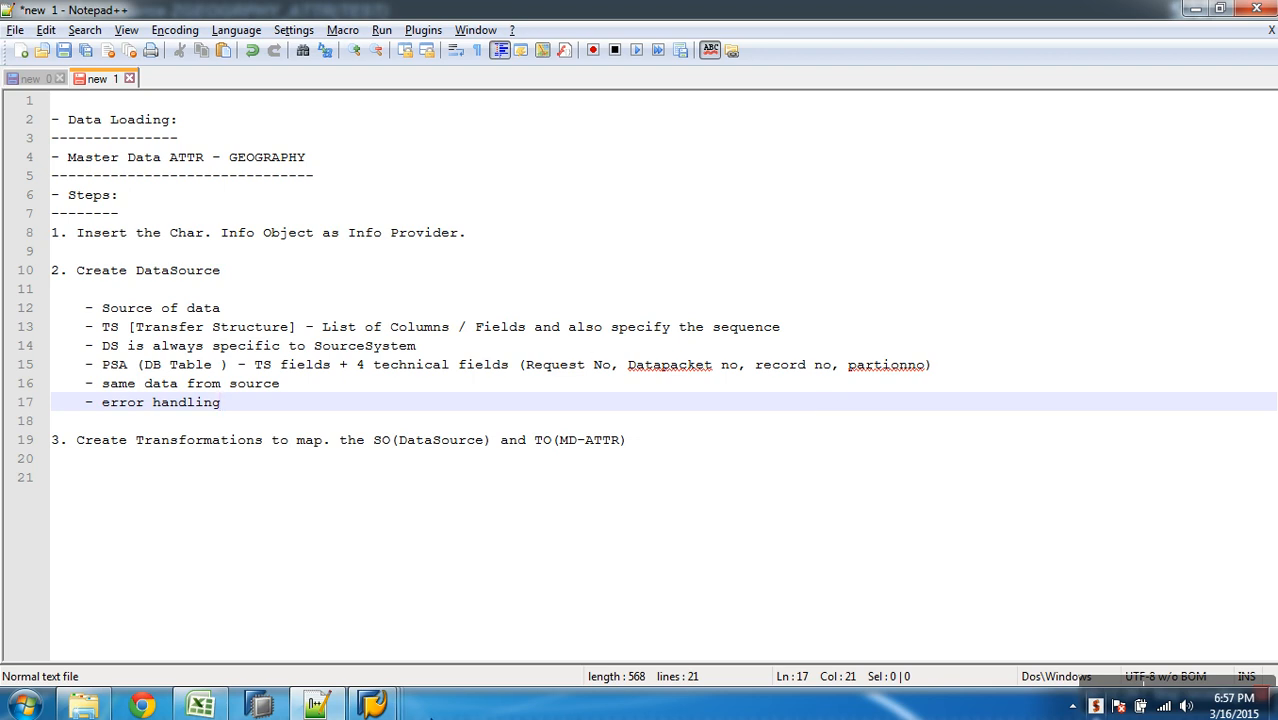
Switch to the SAP DataSource window for ZGEOGRPHY_ATTR and close the DataSource display to return to the modeling tree
{"action": "mouse_move", "coordinate": [390, 706]}
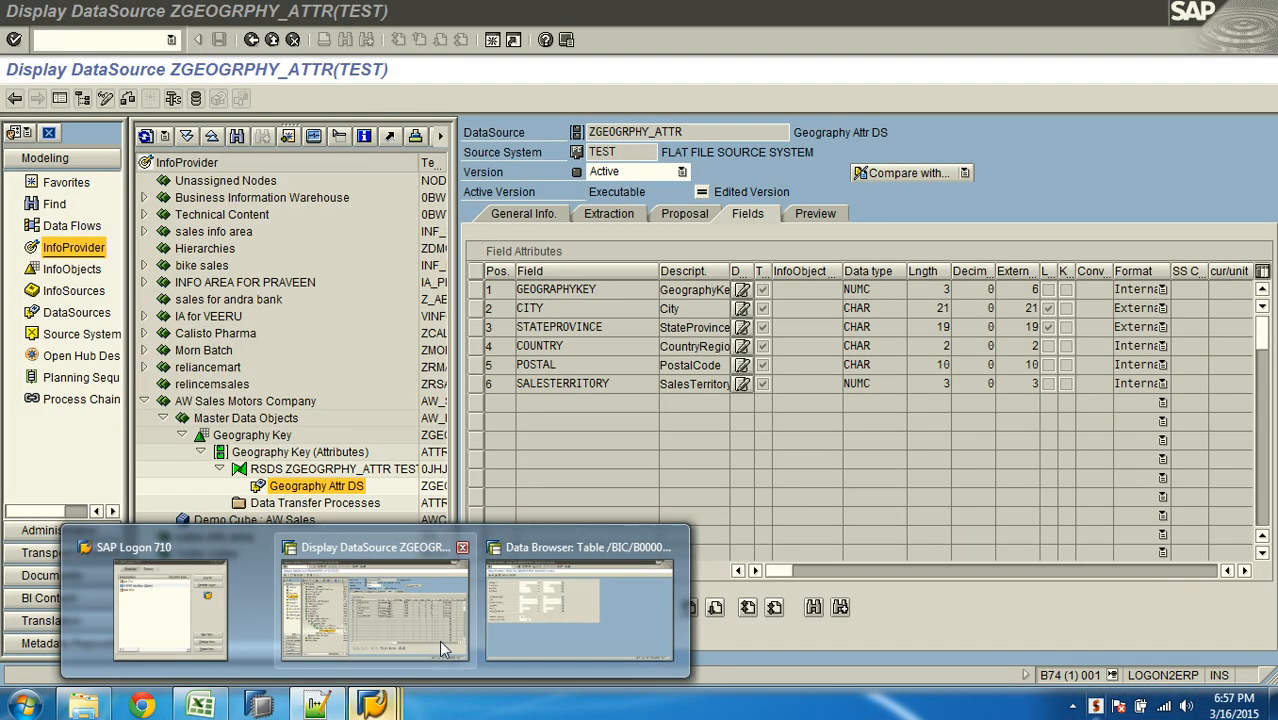
{"action": "left_click", "coordinate": [439, 640]}
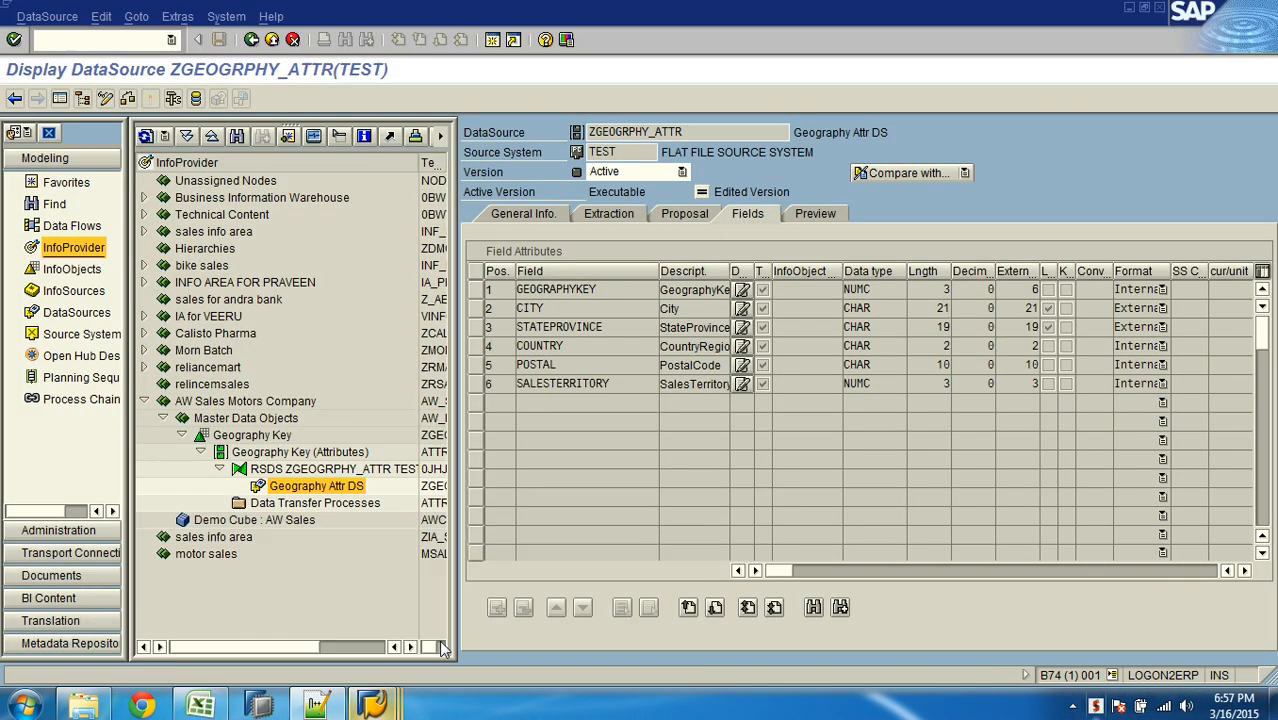
{"action": "left_click", "coordinate": [271, 40]}
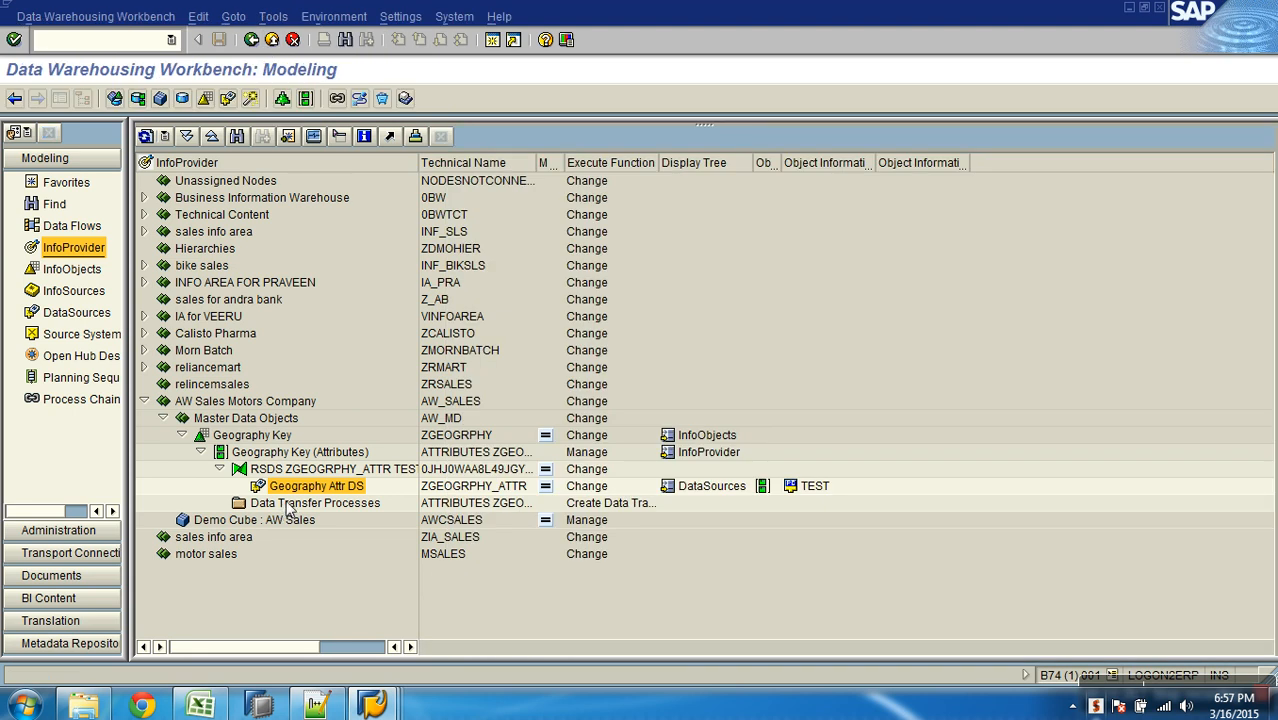
Switch back to the Notepad++ notes and add the line "4. Create Infopackage and start the data load." after step 3
{"action": "key", "text": "alt+Tab"}
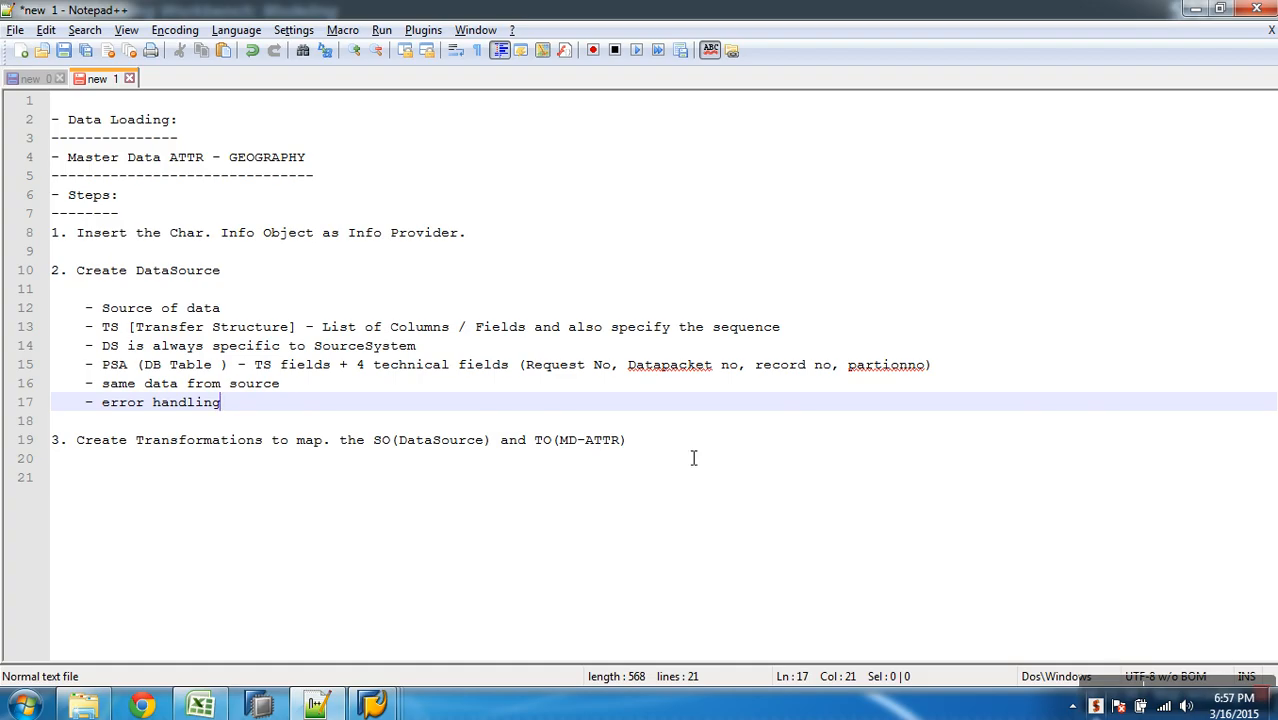
{"action": "left_click", "coordinate": [695, 458]}
{"action": "key", "text": "Return"}
{"action": "type", "text": "4."}
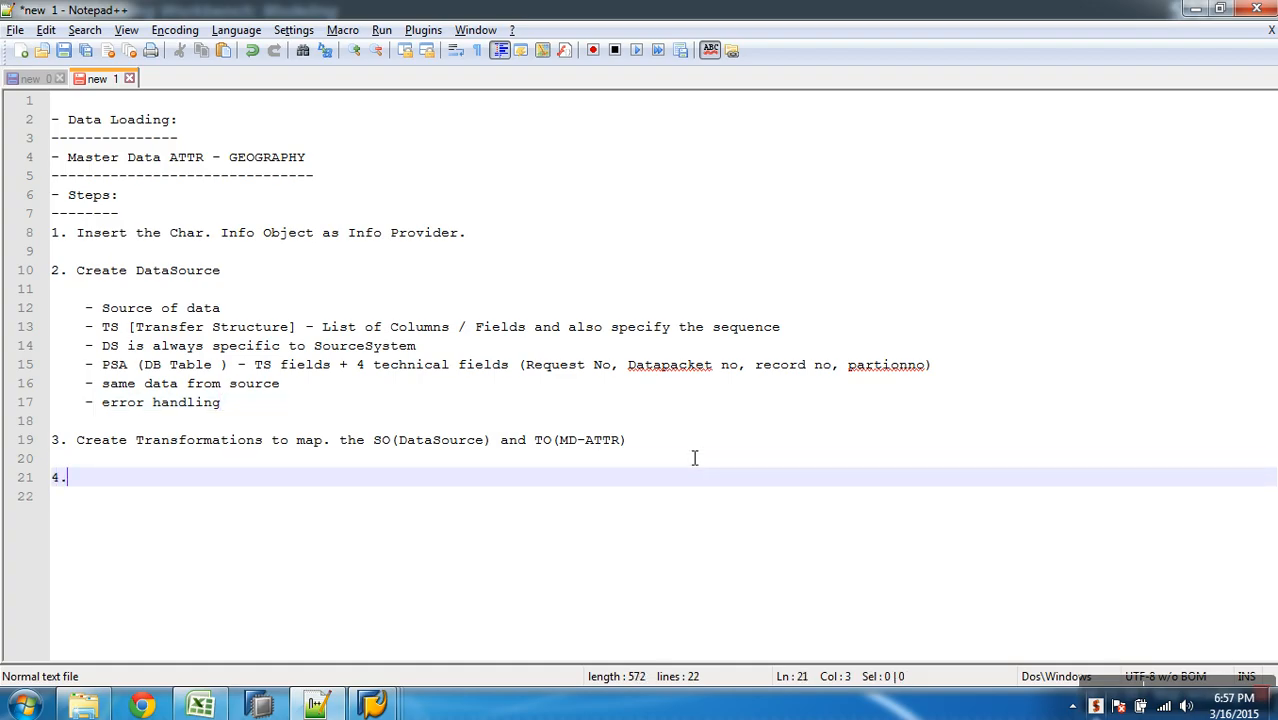
{"action": "type", "text": " Create "}
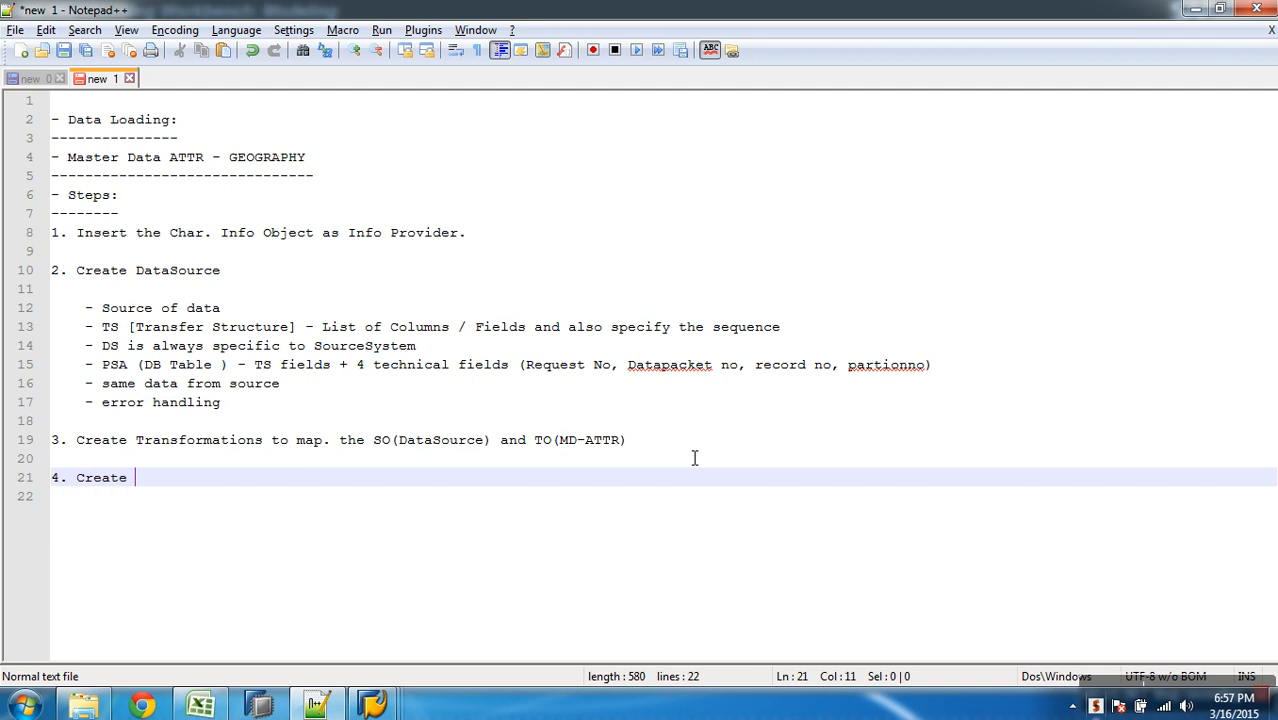
{"action": "type", "text": "Infopackage and start"}
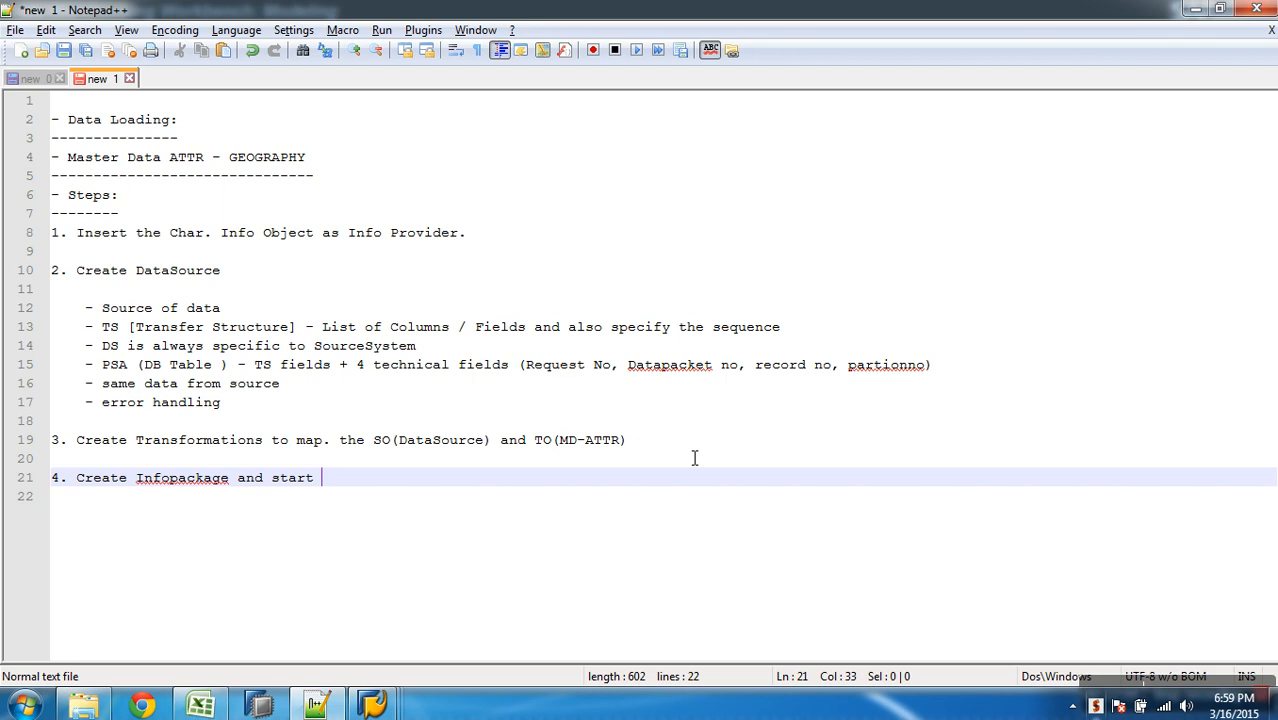
{"action": "type", "text": "the data load."}
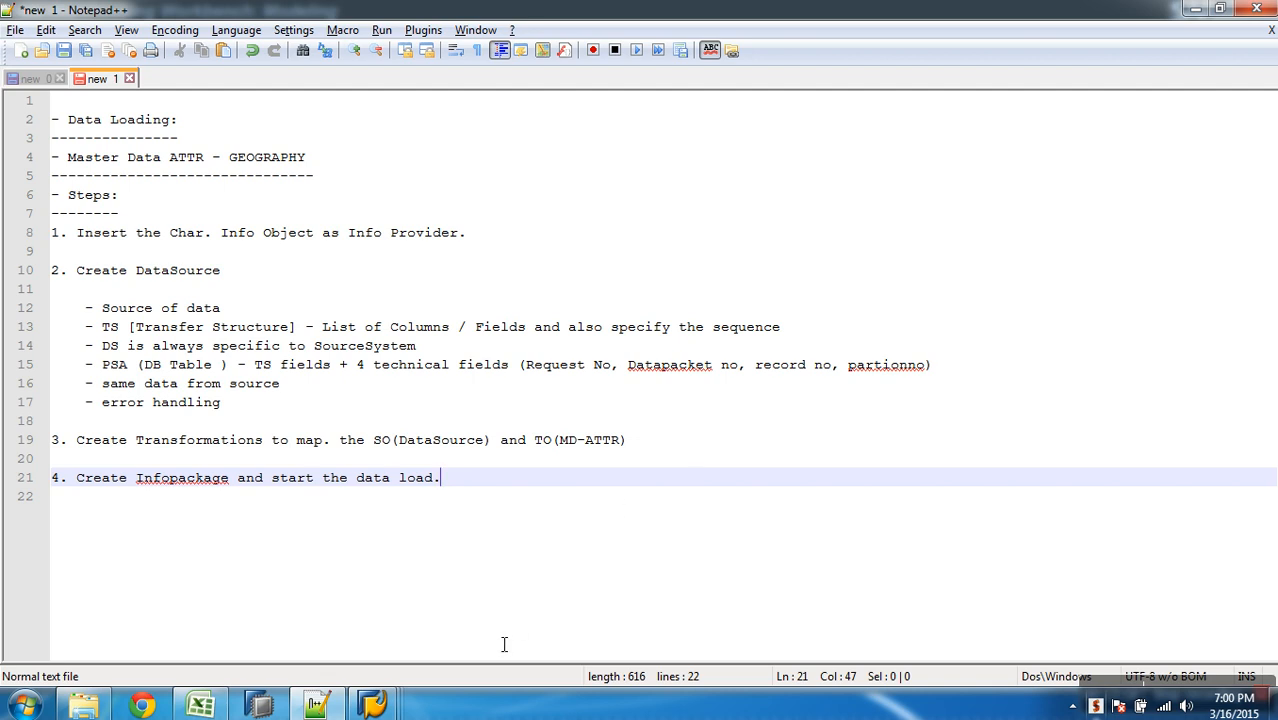
Switch to the SAP Data Warehousing Workbench and start creating an InfoPackage for the Geography Attr DS DataSource
{"action": "mouse_move", "coordinate": [372, 705]}
{"action": "left_click", "coordinate": [387, 640]}
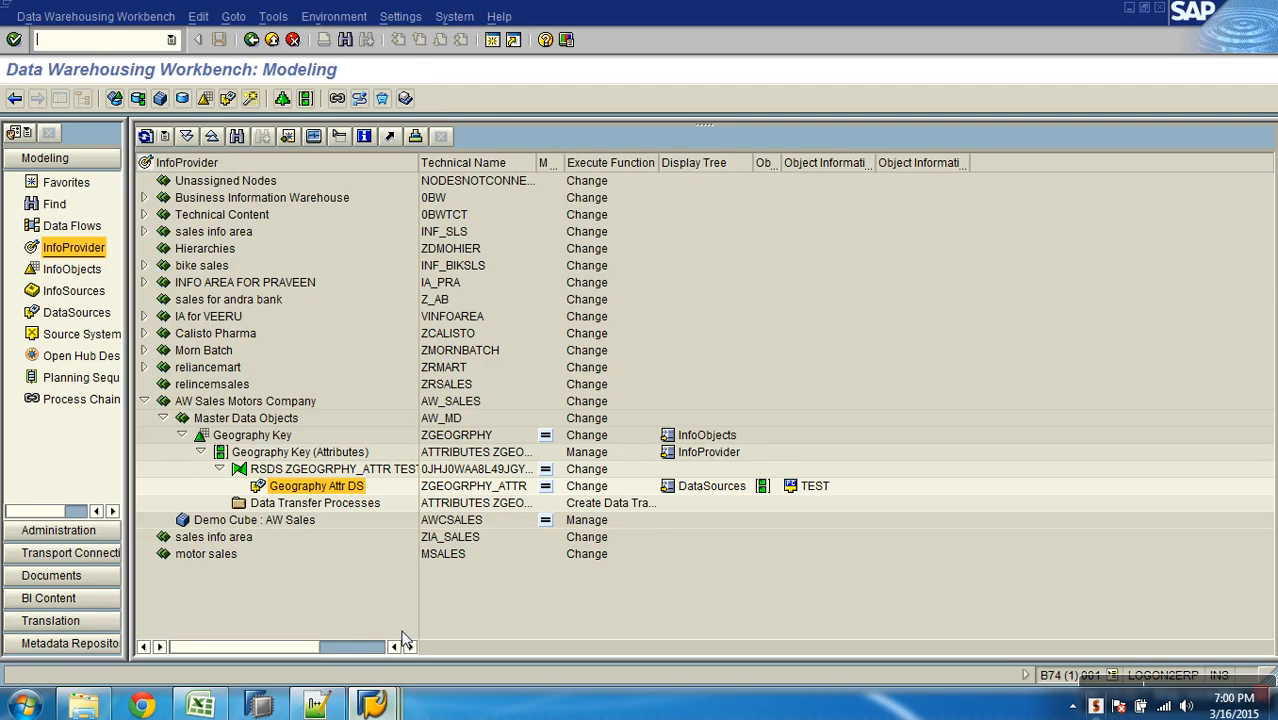
{"action": "left_click", "coordinate": [320, 489]}
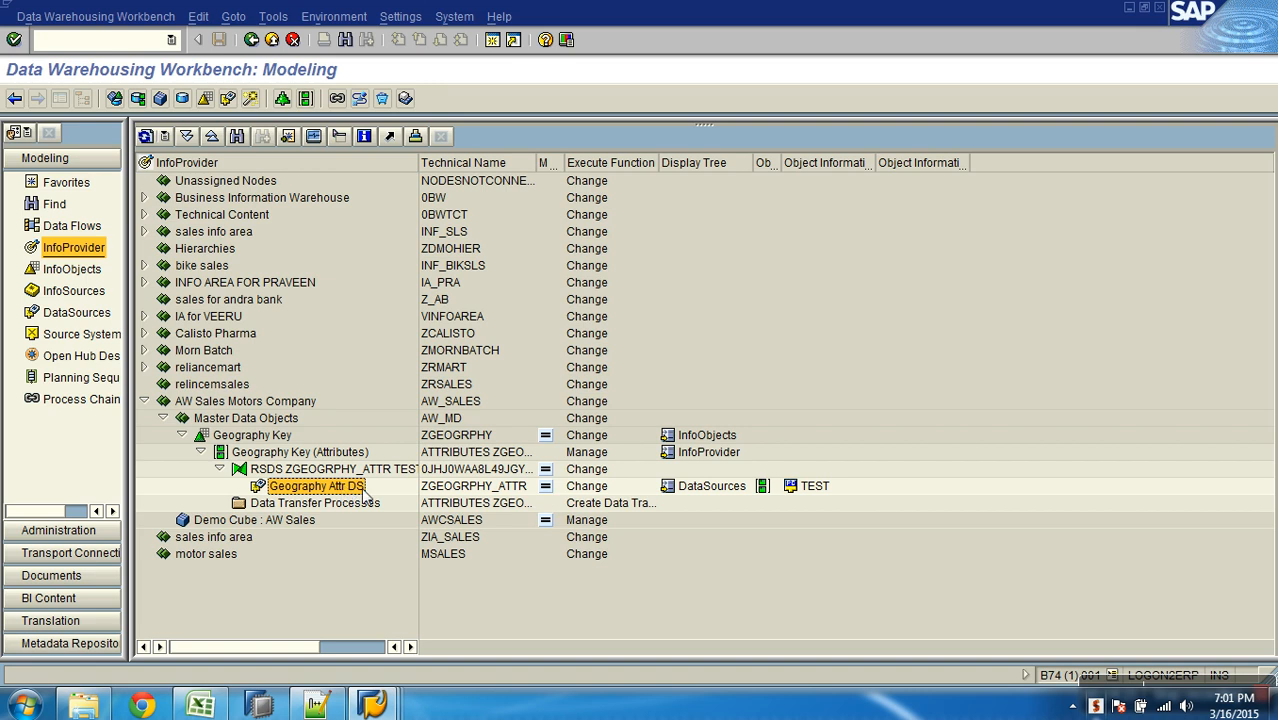
{"action": "left_click", "coordinate": [443, 489]}
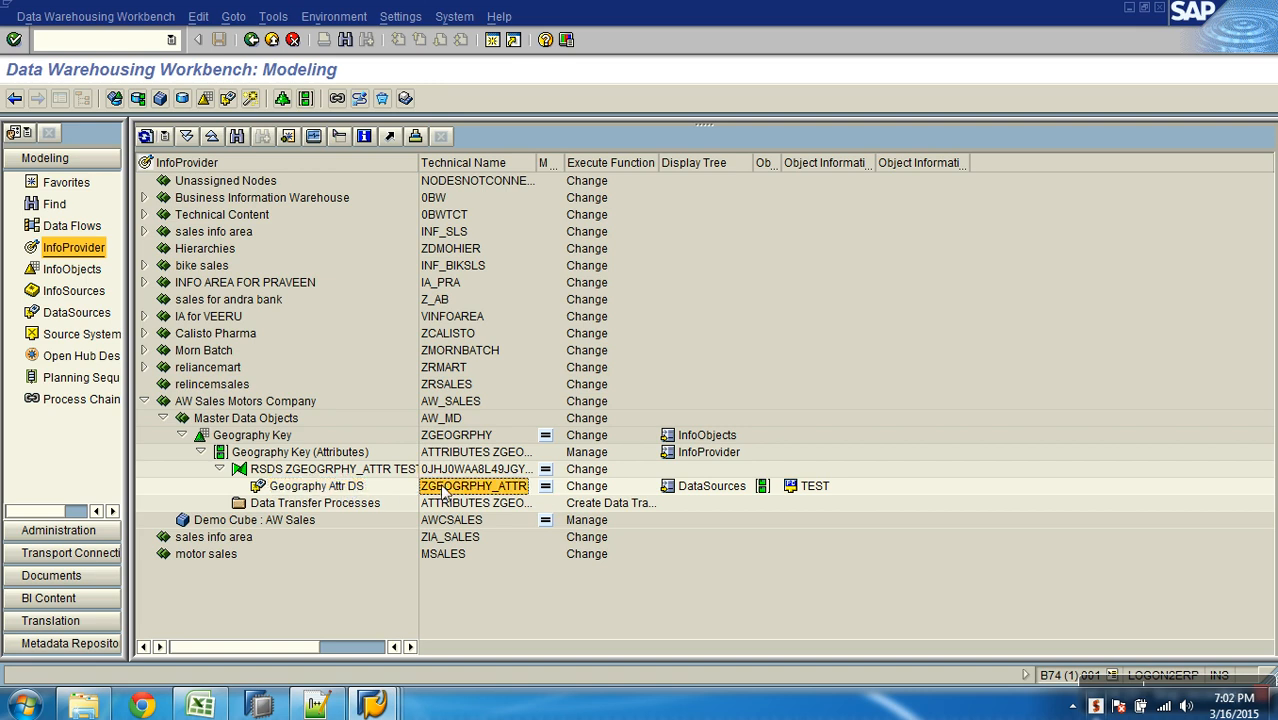
{"action": "right_click", "coordinate": [443, 489]}
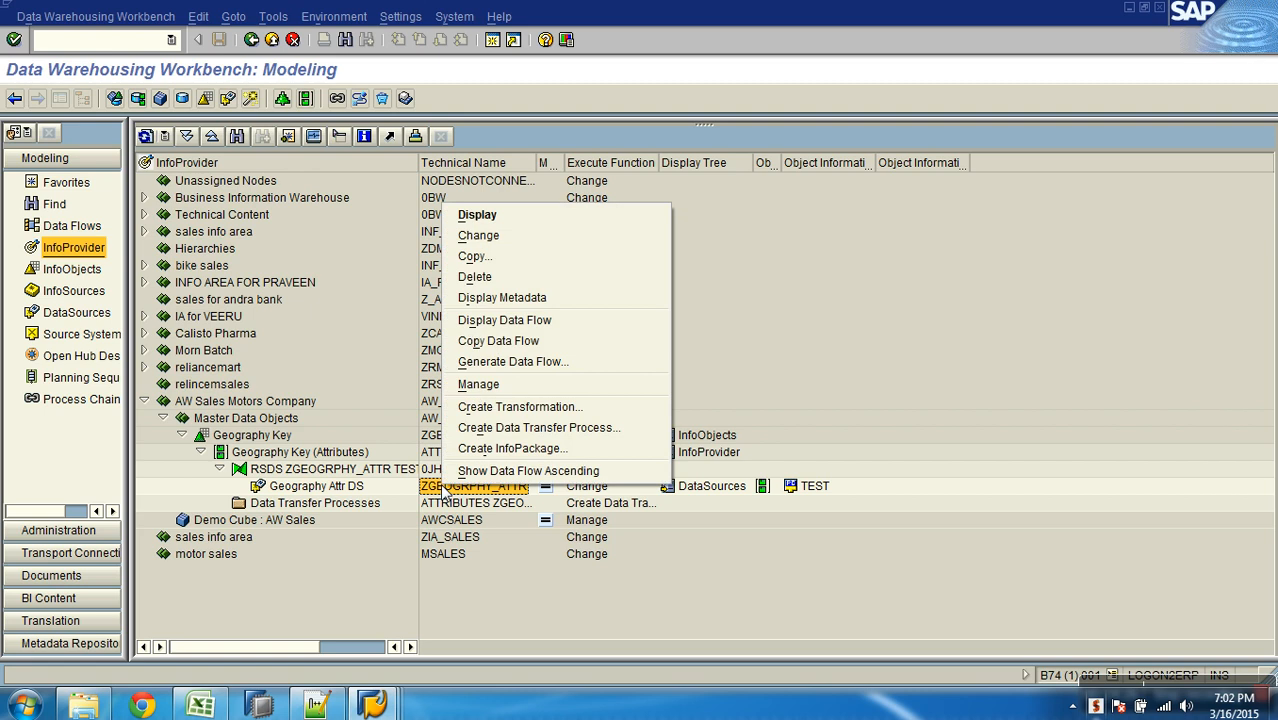
{"action": "left_click", "coordinate": [549, 449]}
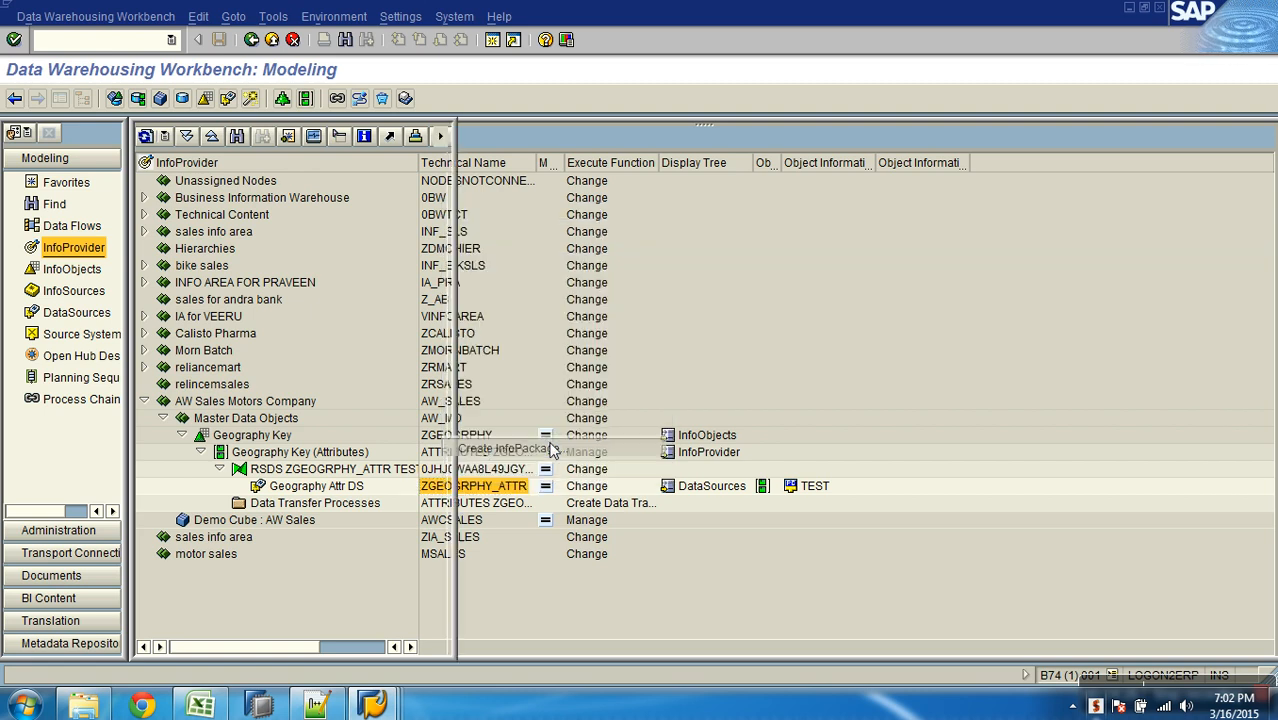
Enter the InfoPackage description "Load FF data to DS [PSA] ZGEOGRPHY_ATTR" and highlight the DataSource's technical name
{"action": "type", "text": "L"}
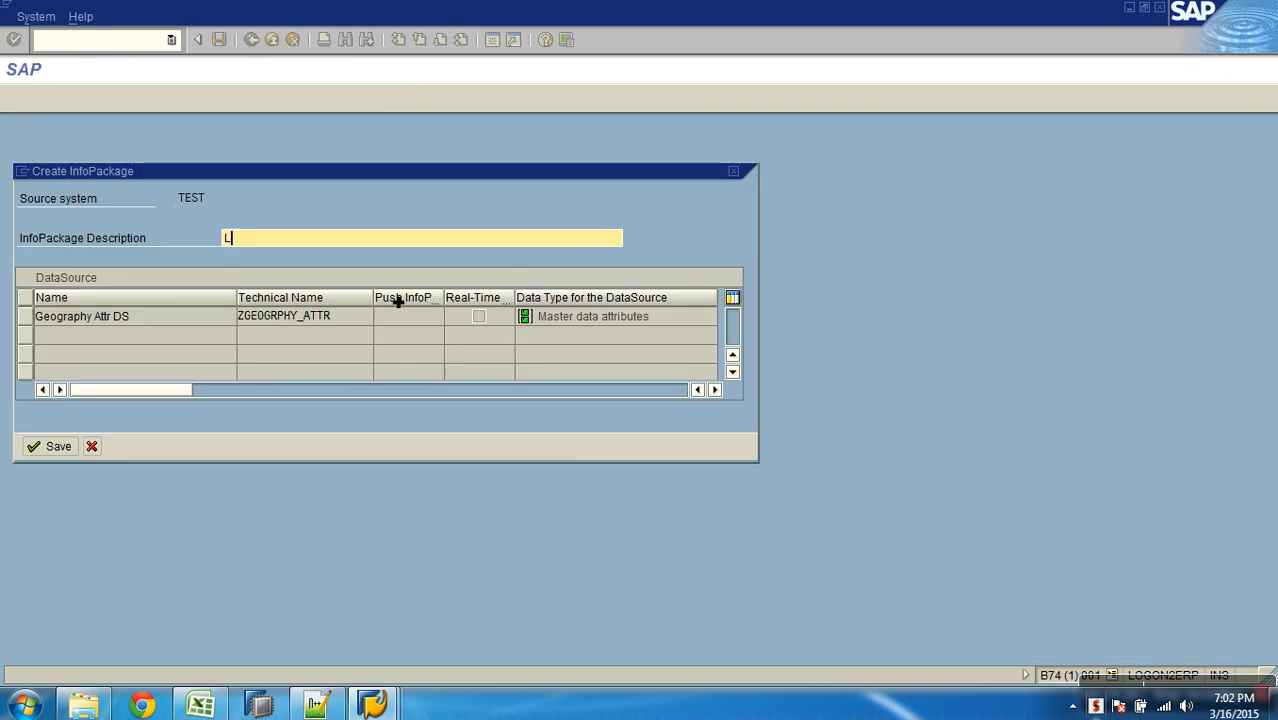
{"action": "type", "text": "oad "}
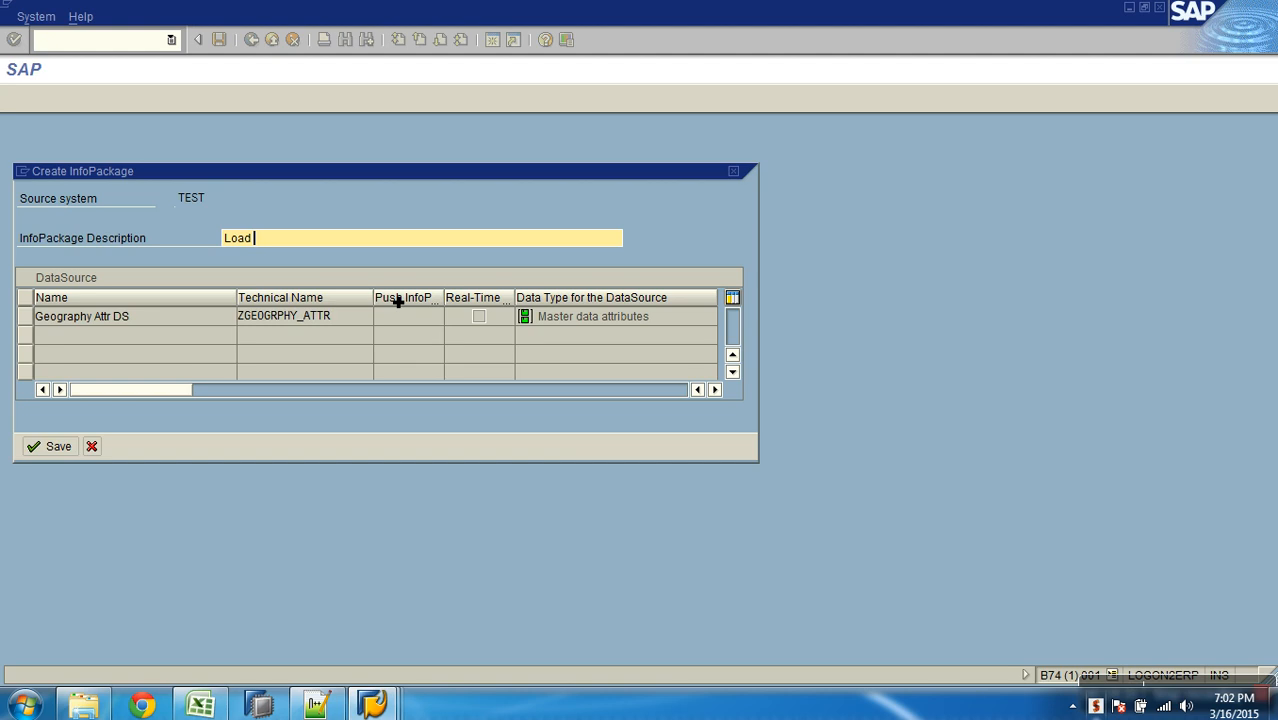
{"action": "type", "text": "FF data to DS [PSA] ZC"}
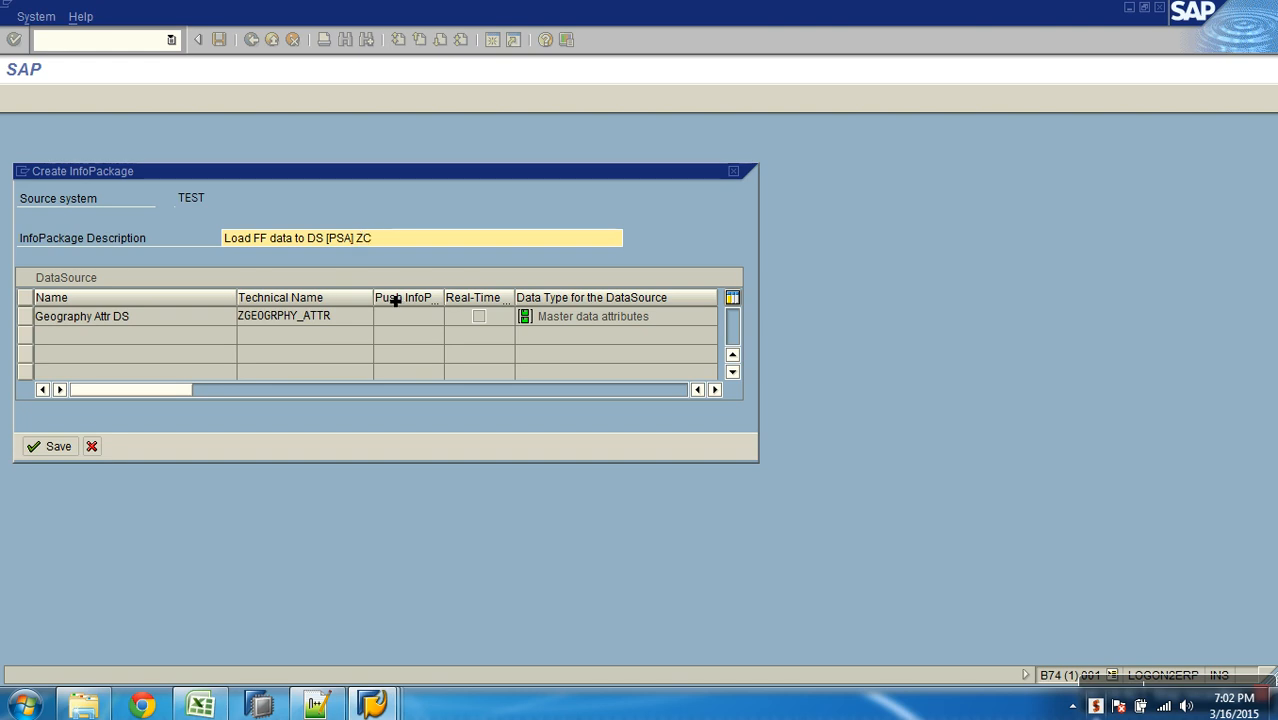
{"action": "key", "text": "Tab"}
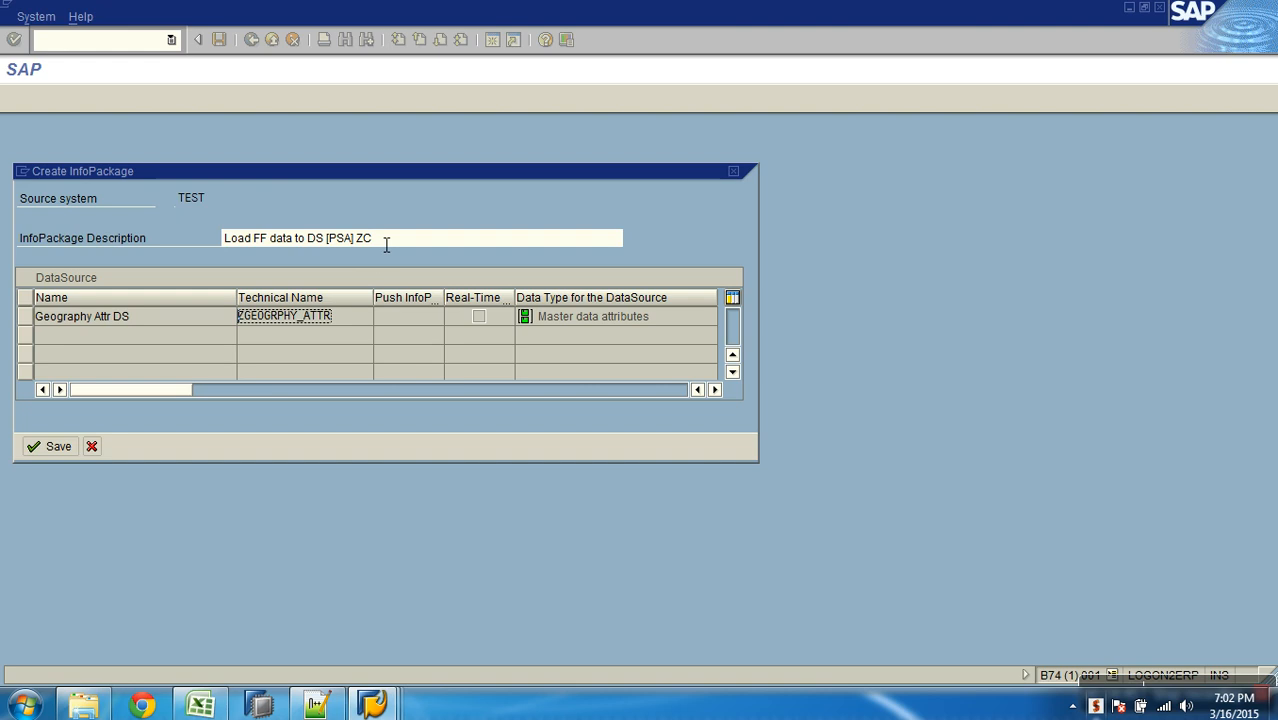
{"action": "left_click", "coordinate": [385, 240]}
{"action": "key", "text": "BackSpace"}
{"action": "key", "text": "BackSpace"}
{"action": "type", "text": "ZGEOGRPHY_ATTR"}
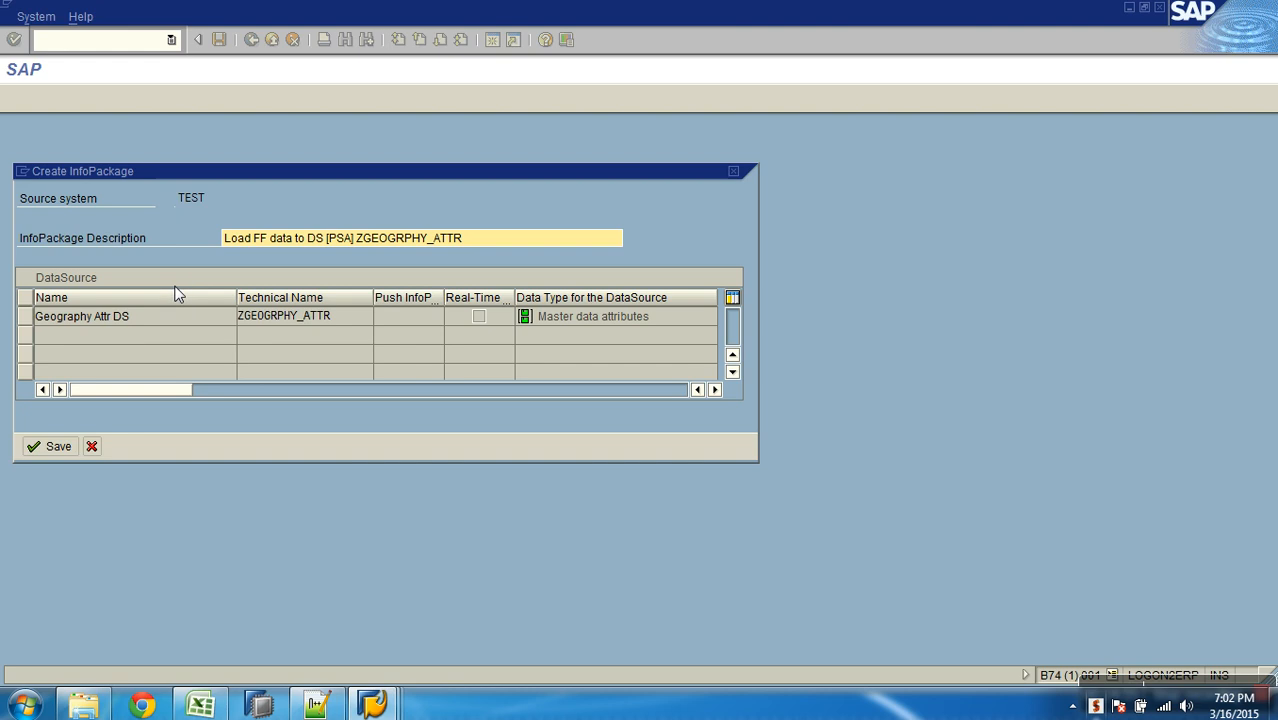
{"action": "left_click_drag", "start_coordinate": [488, 251], "coordinate": [224, 245]}
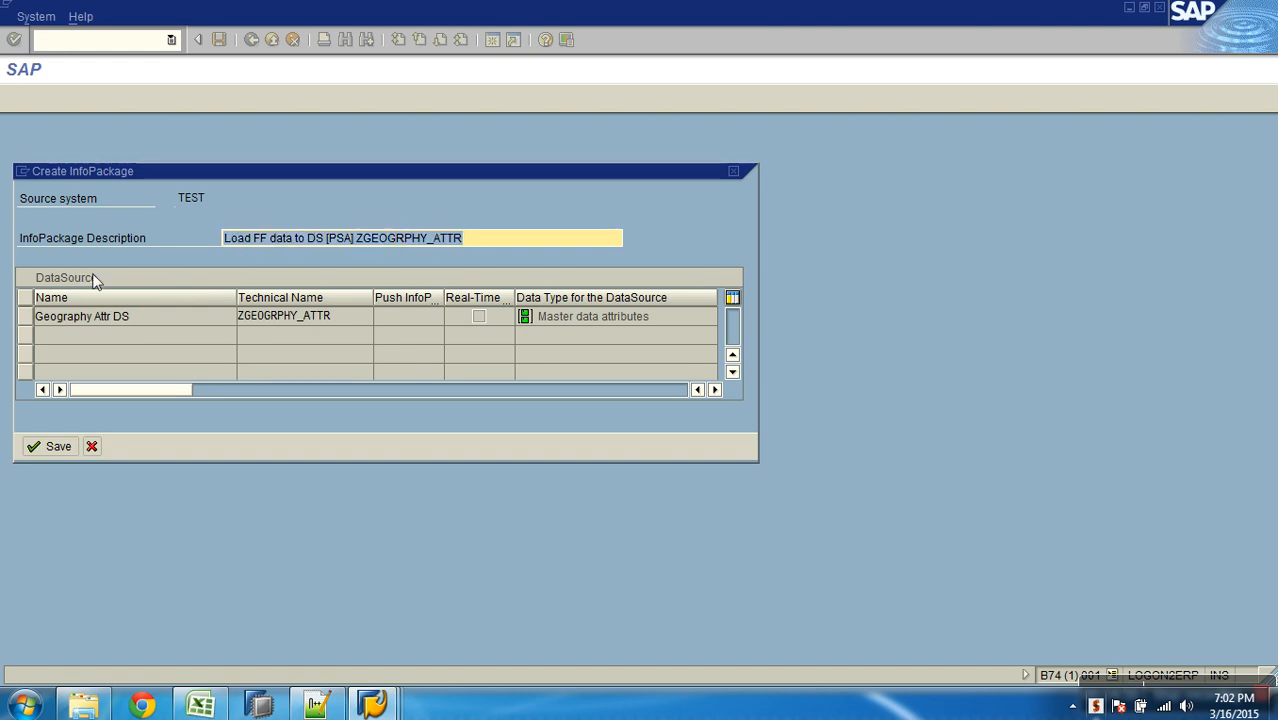
{"action": "left_click_drag", "start_coordinate": [371, 320], "coordinate": [204, 319]}
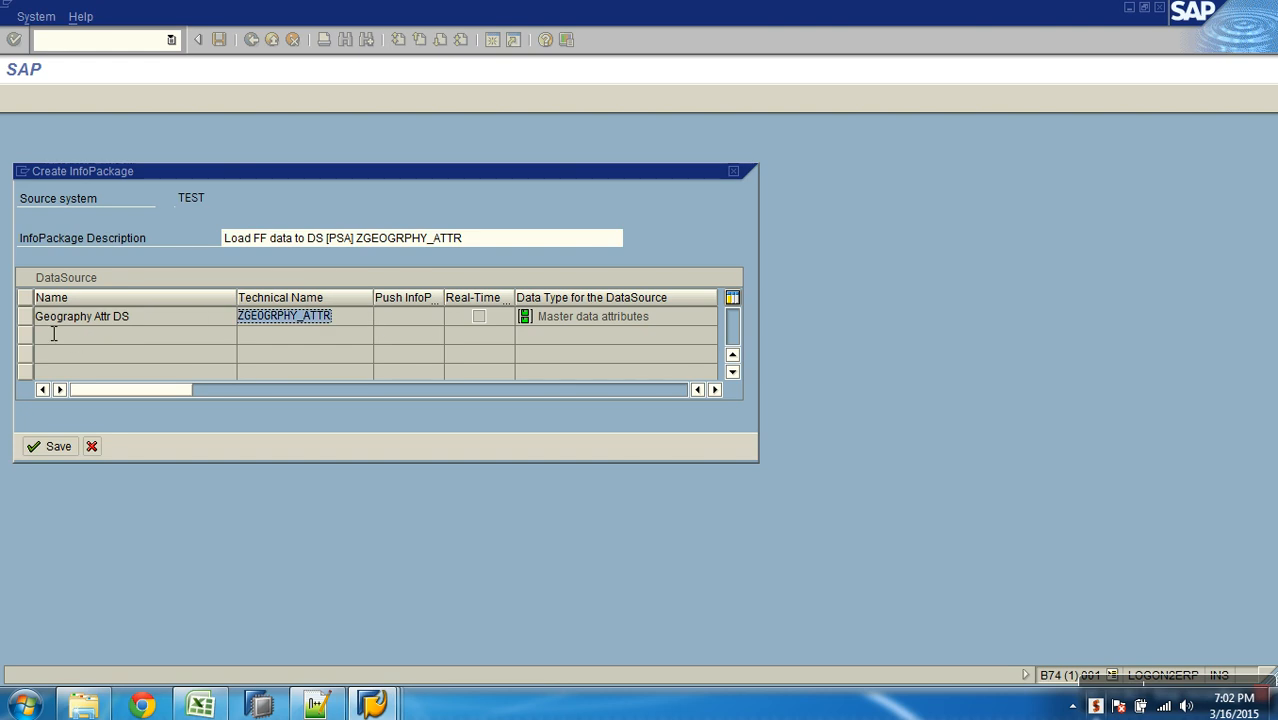
Save the InfoPackage for the Geography Attr DS DataSource and start its data load immediately
{"action": "left_click", "coordinate": [28, 318]}
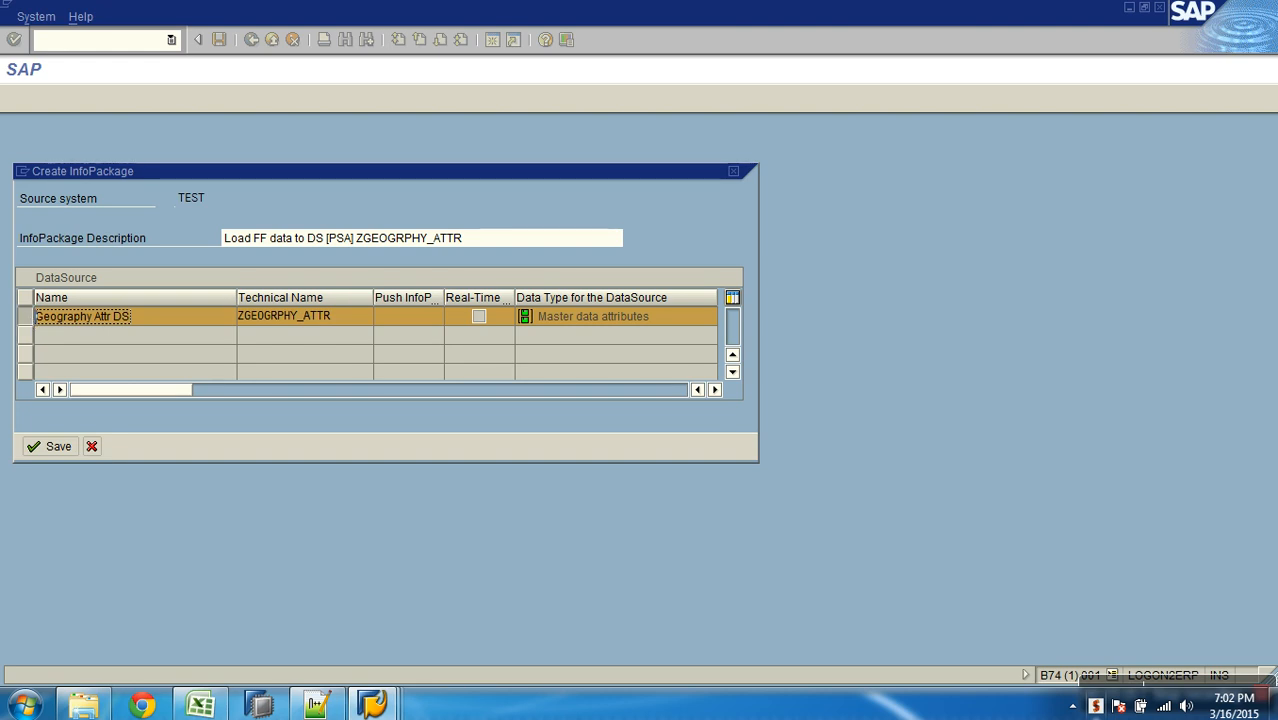
{"action": "left_click", "coordinate": [50, 446]}
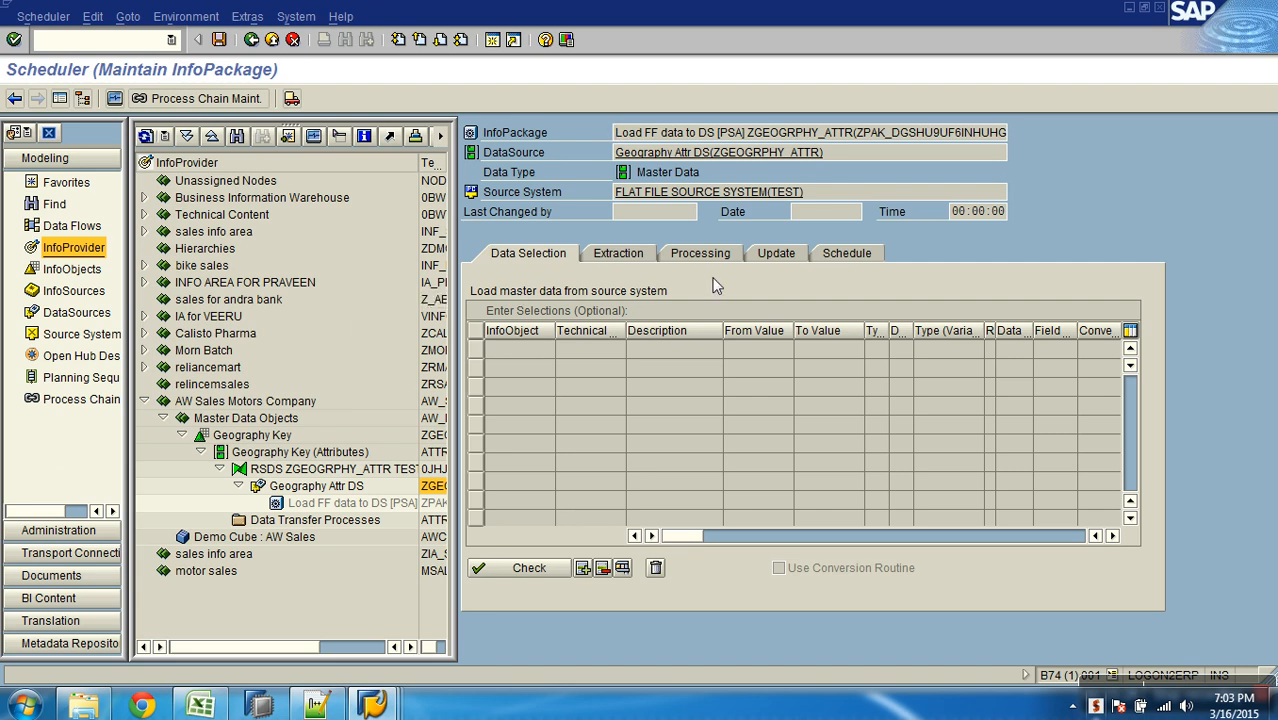
{"action": "left_click", "coordinate": [855, 254]}
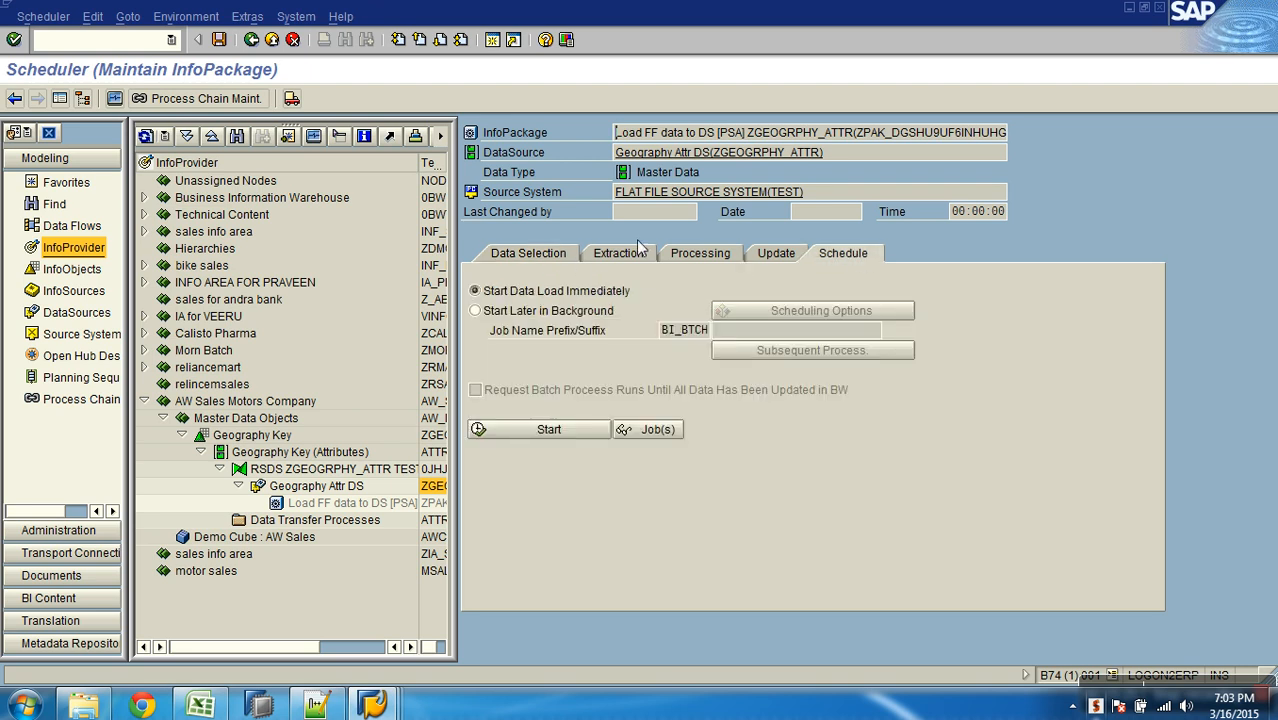
{"action": "left_click", "coordinate": [567, 436]}
Open the InfoPackage monitor and select the load request under the TEST flat file source system
{"action": "left_click", "coordinate": [116, 97]}
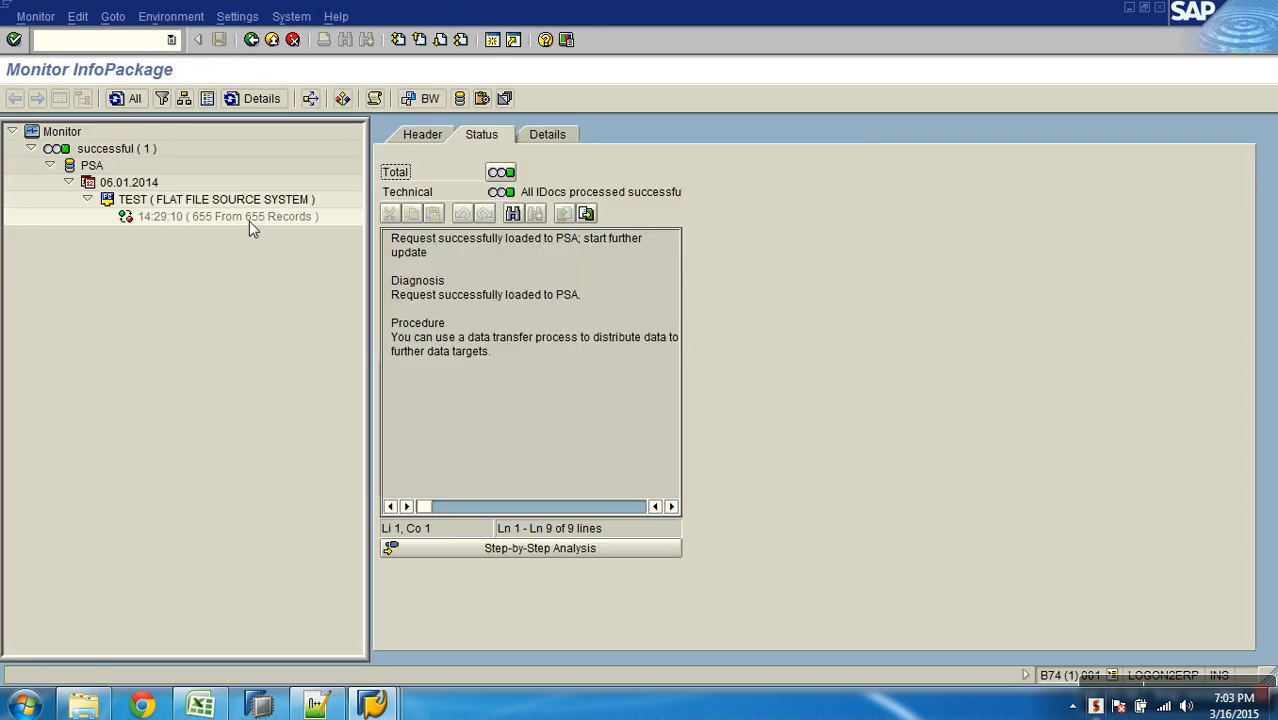
{"action": "left_click", "coordinate": [249, 218]}
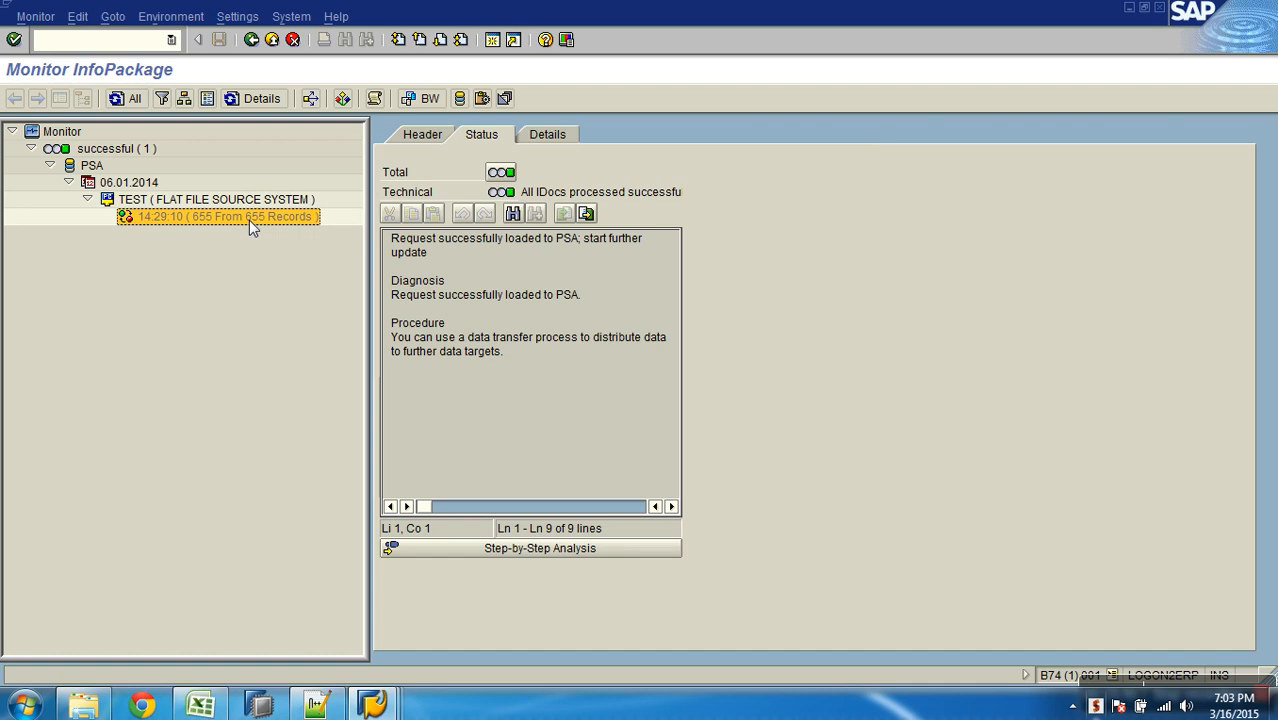
{"action": "left_click", "coordinate": [201, 706]}
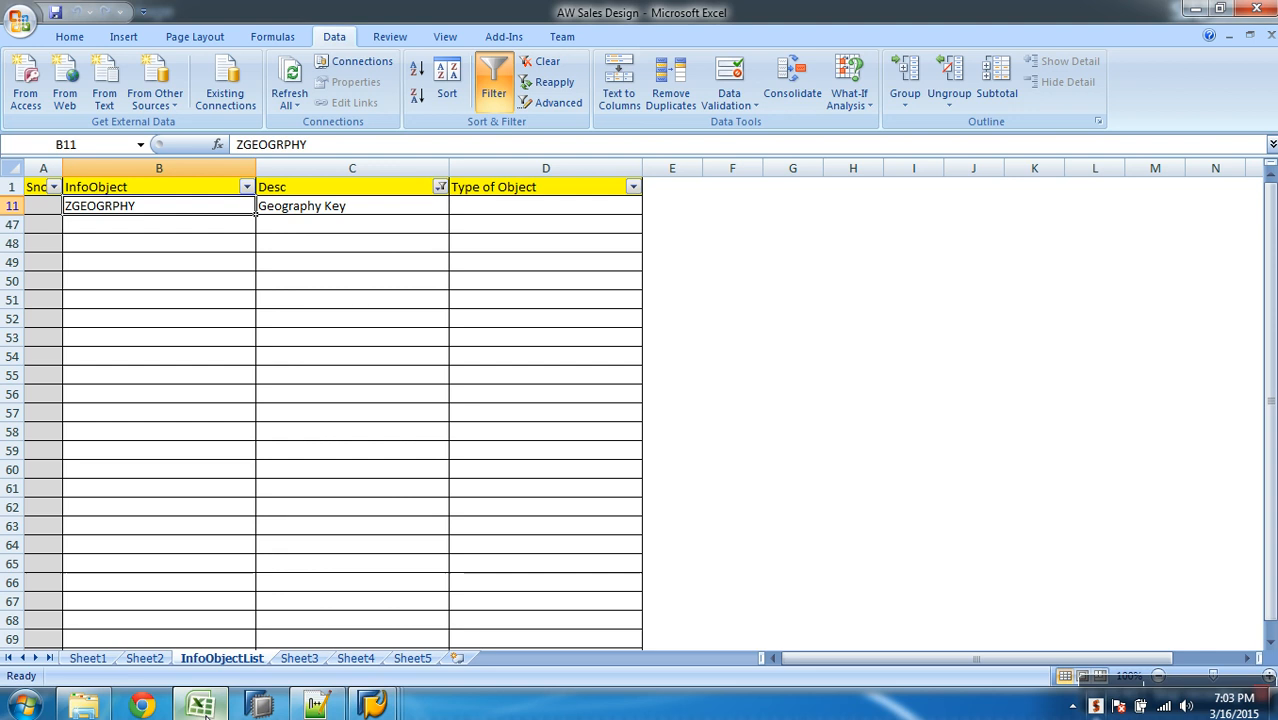
{"action": "left_click", "coordinate": [100, 706]}
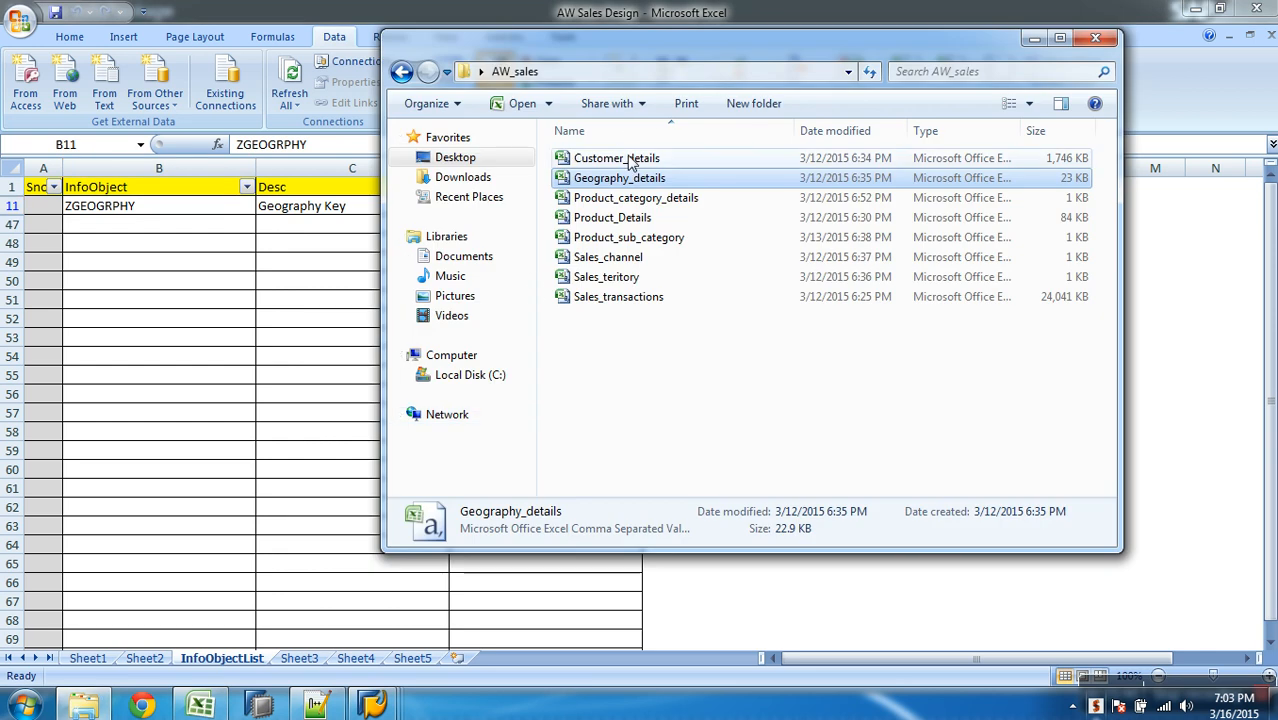
{"action": "left_click", "coordinate": [372, 705]}
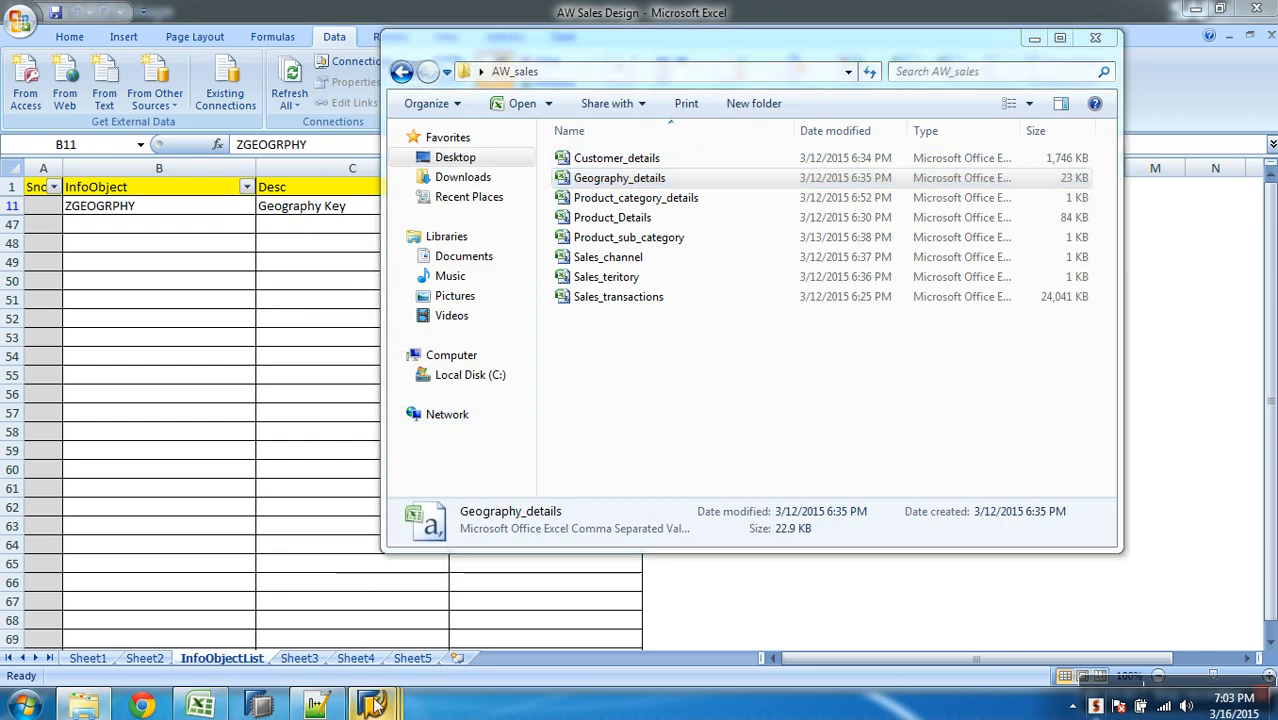
{"action": "left_click", "coordinate": [399, 614]}
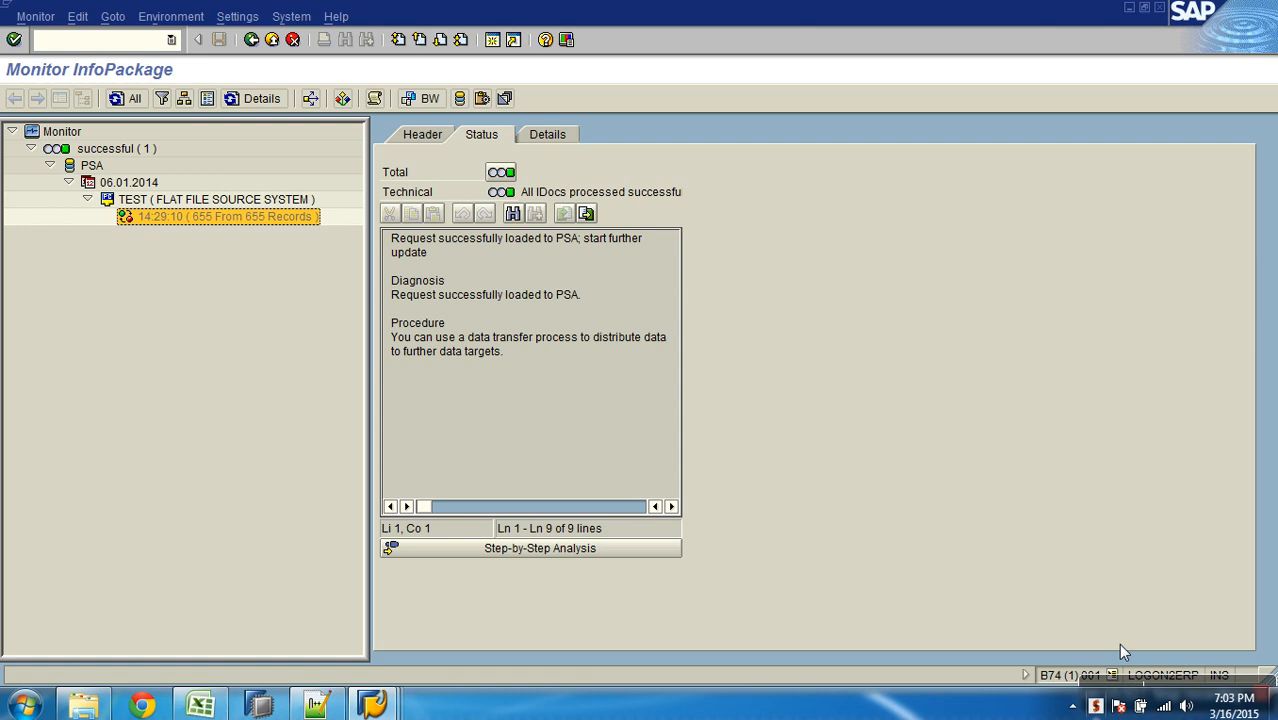
{"action": "left_click", "coordinate": [1167, 684]}
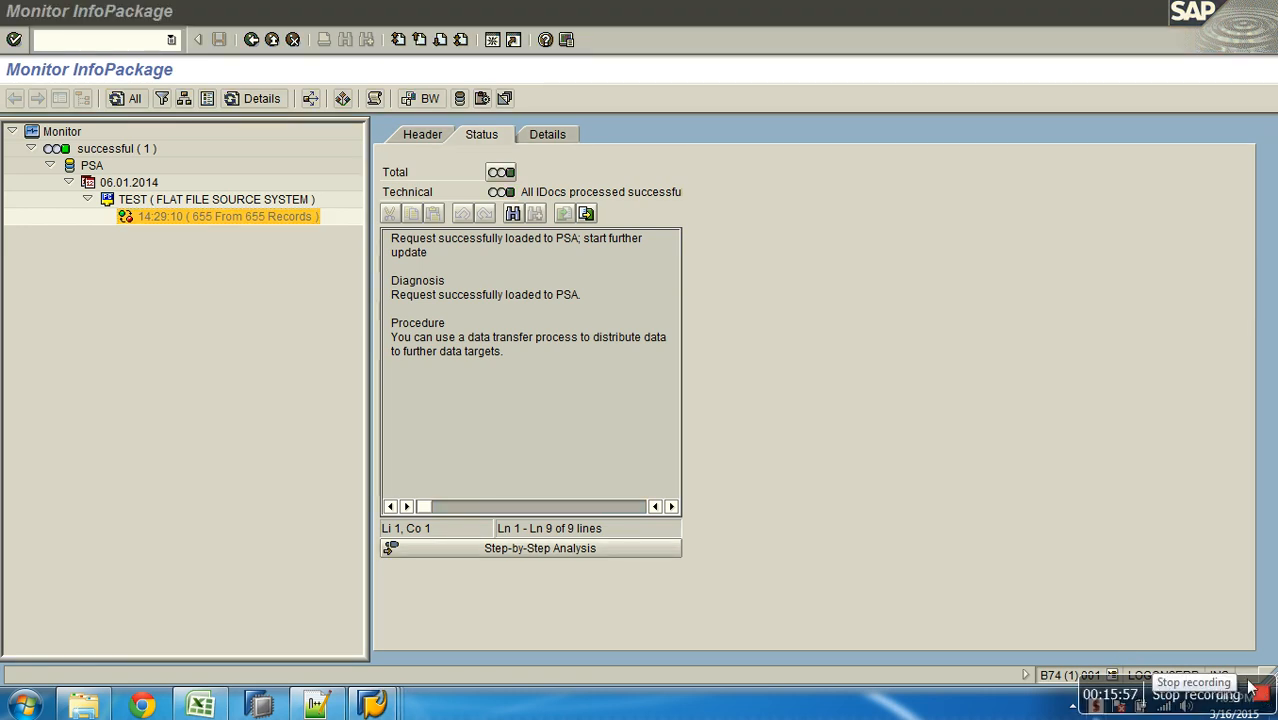
{"action": "left_click", "coordinate": [663, 430]}
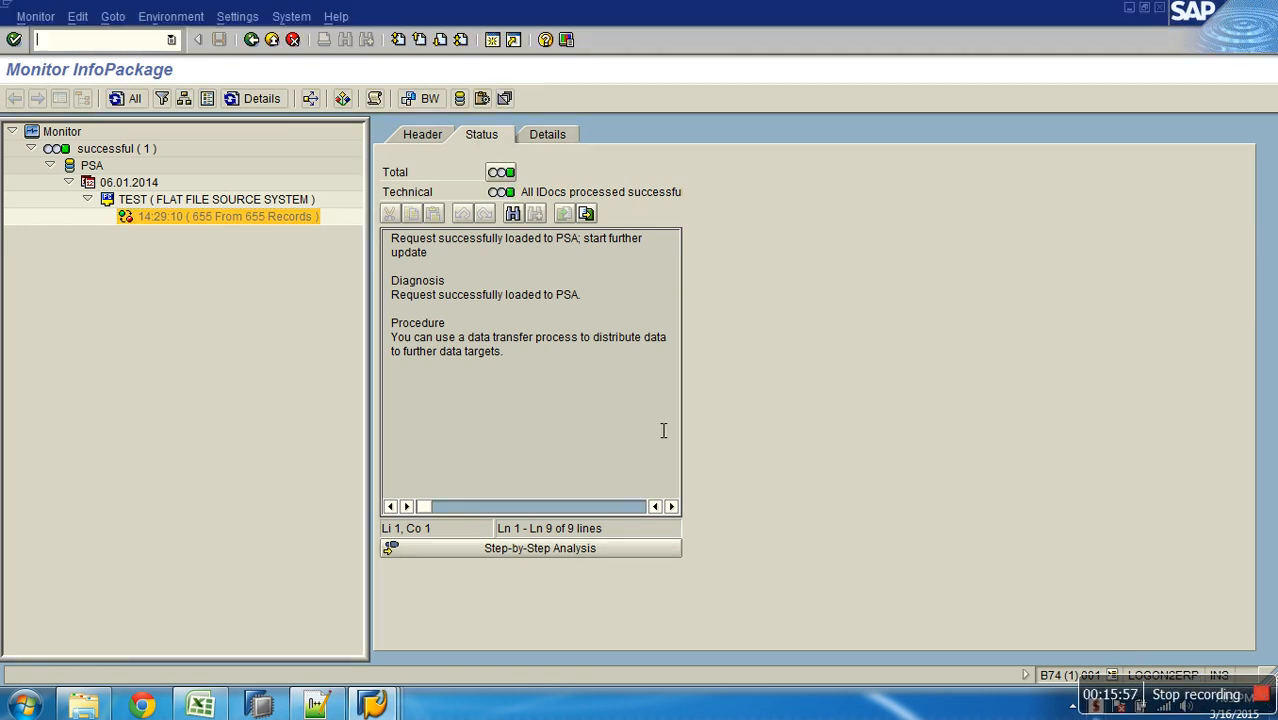
Return to the modeling tree, view the PSA requests of the Geography Attr DS DataSource and close the request list
{"action": "left_click", "coordinate": [250, 40]}
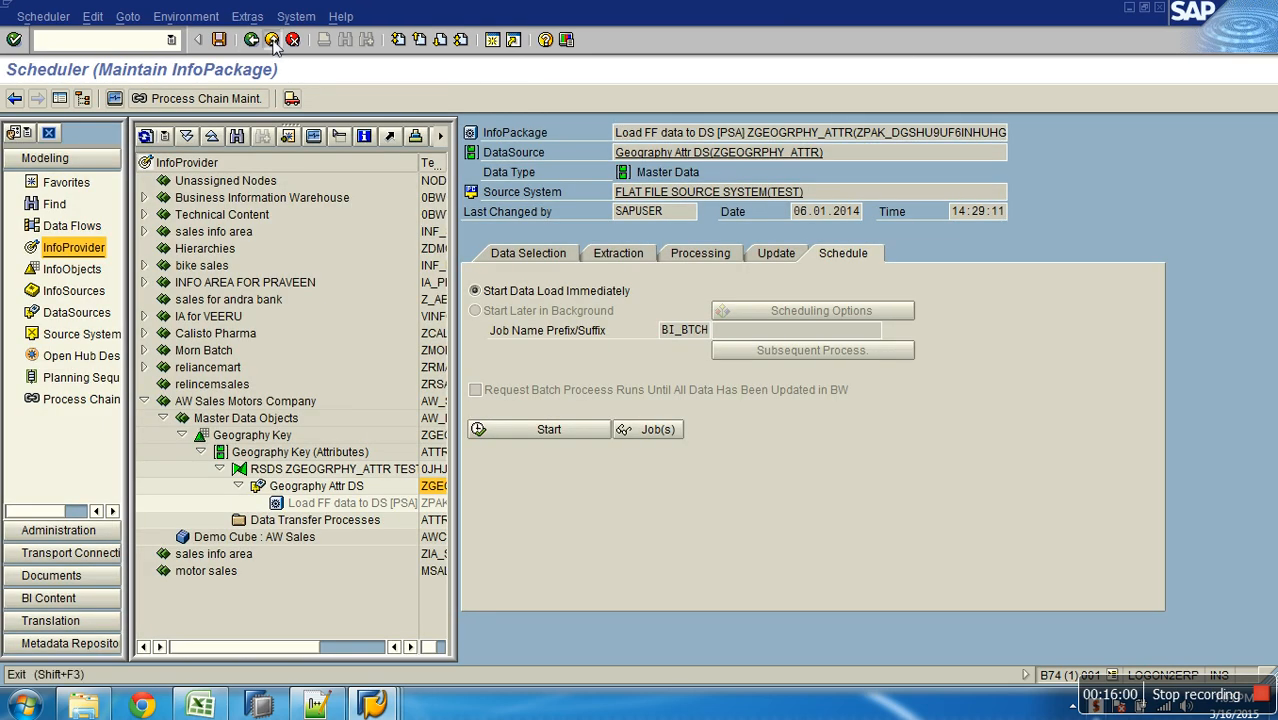
{"action": "left_click", "coordinate": [271, 40]}
{"action": "left_click", "coordinate": [390, 507]}
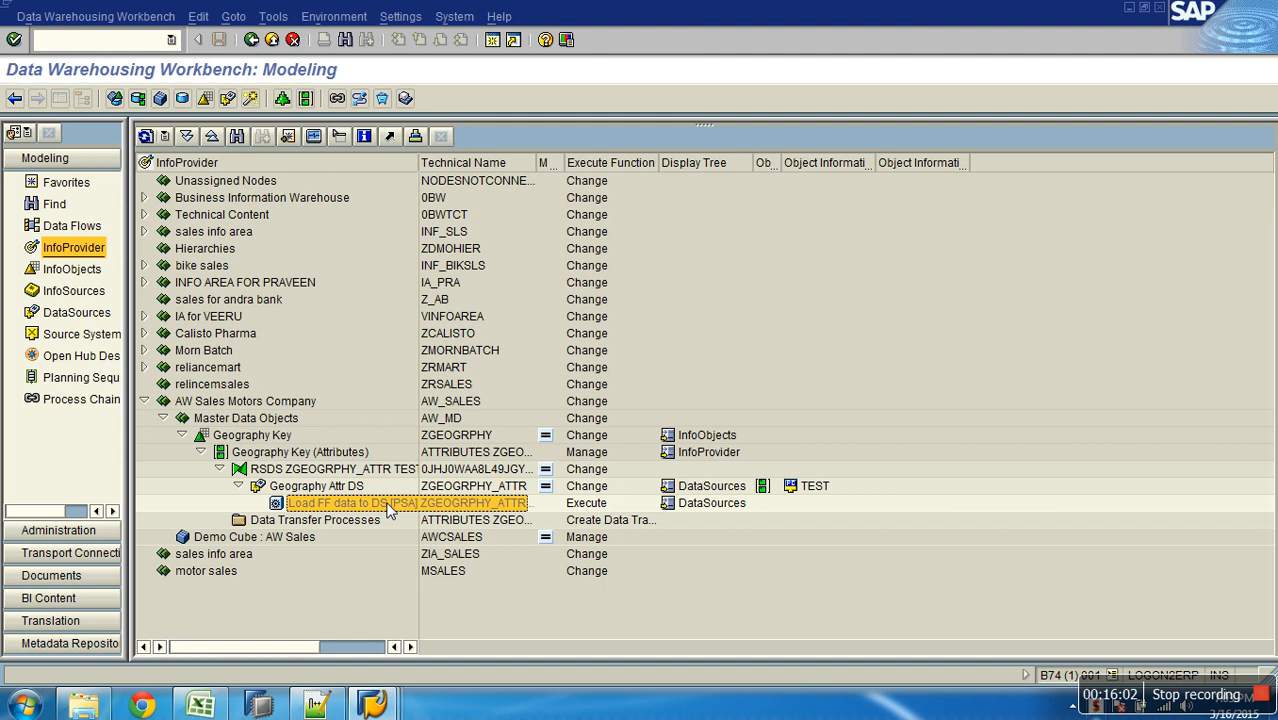
{"action": "right_click", "coordinate": [343, 488]}
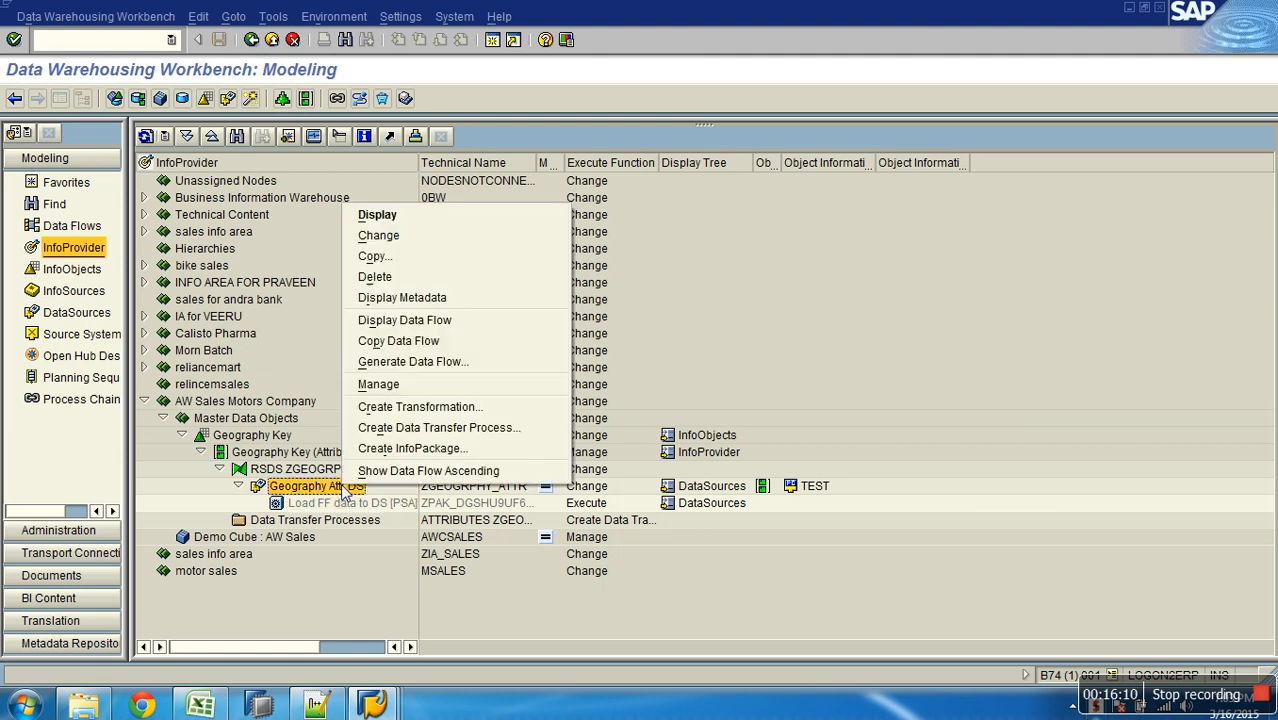
{"action": "left_click", "coordinate": [378, 386]}
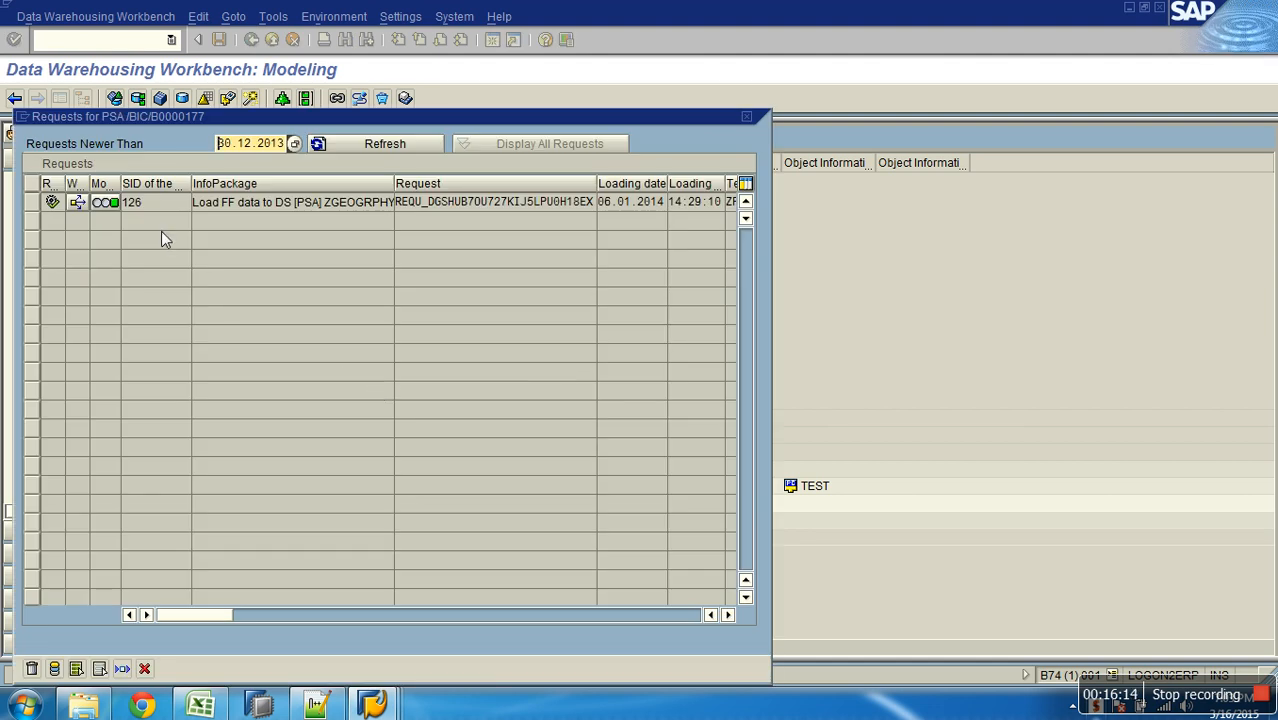
{"action": "left_click", "coordinate": [144, 669]}
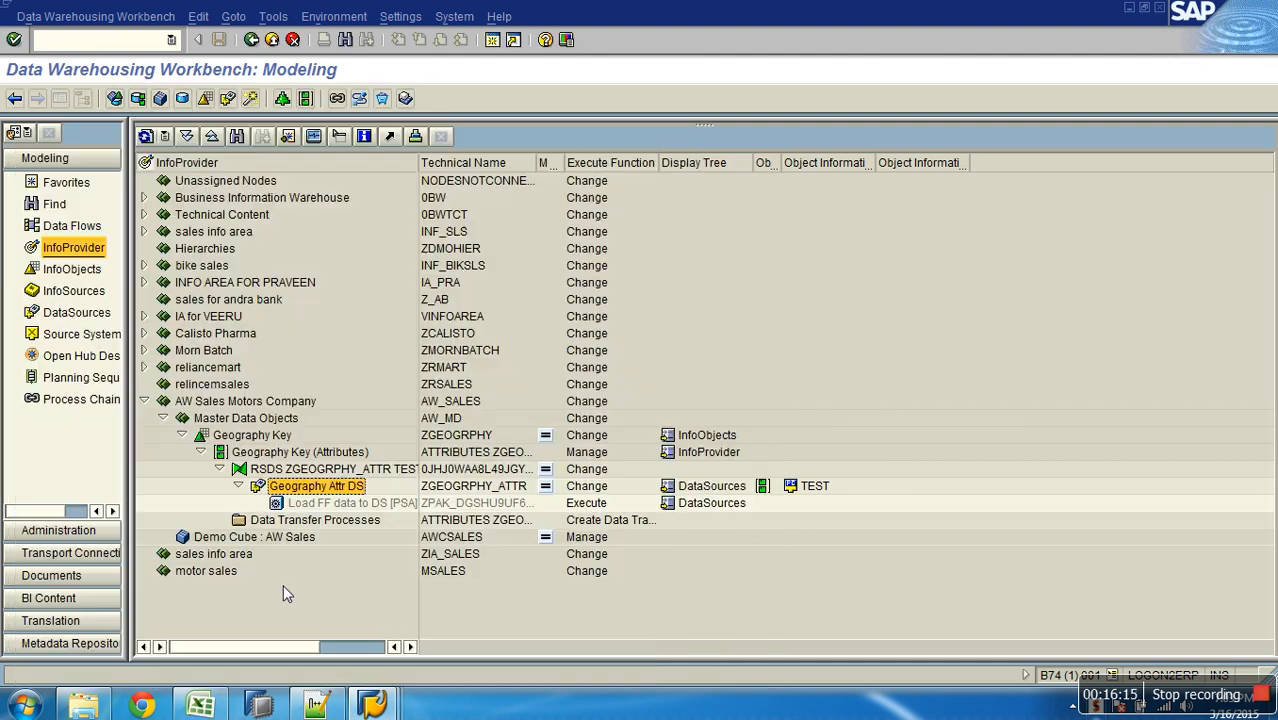
Monitor the "Load FF data to DS [PSA]" InfoPackage from the tree in full-screen view and select its load request
{"action": "left_click", "coordinate": [300, 502]}
{"action": "left_click", "coordinate": [313, 138]}
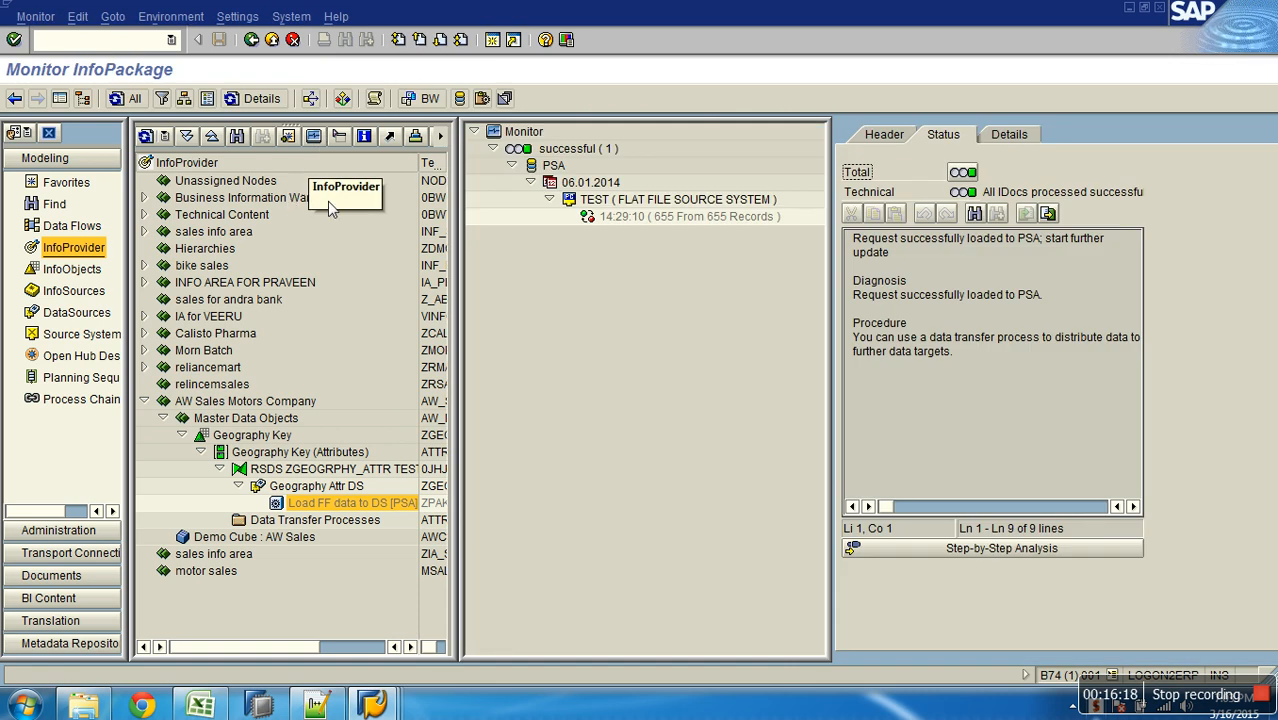
{"action": "left_click", "coordinate": [59, 98]}
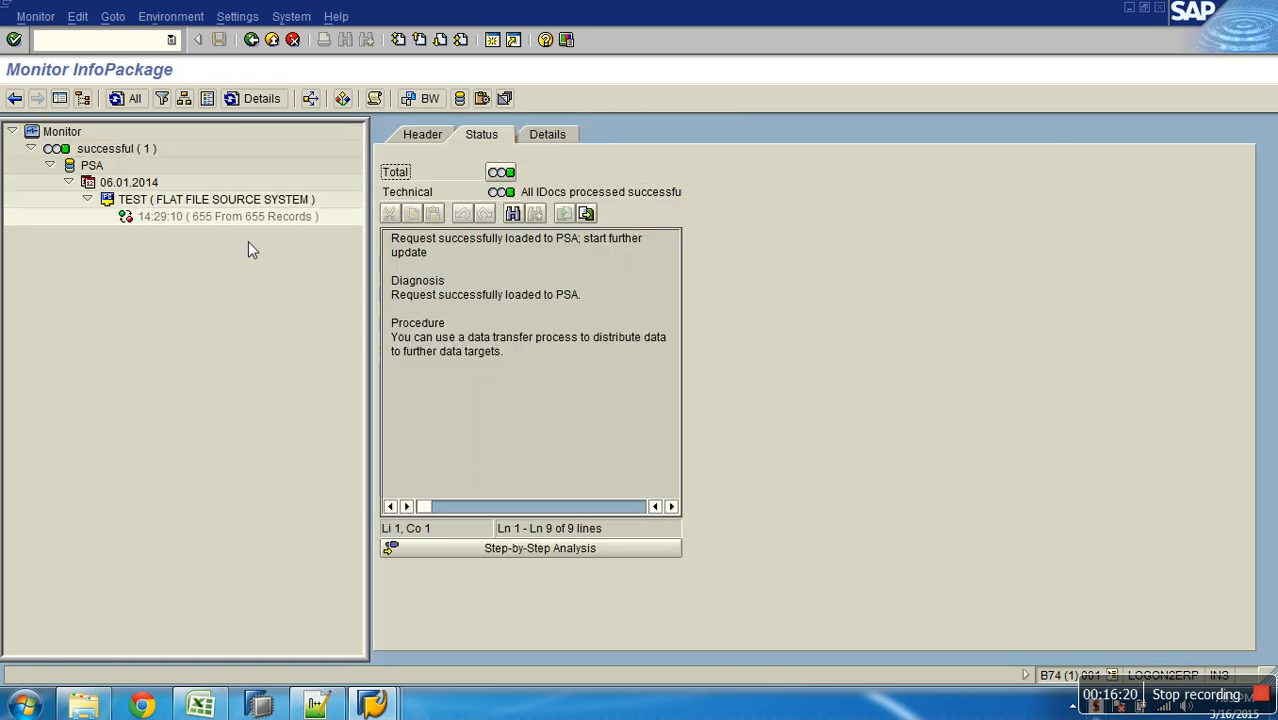
{"action": "left_click", "coordinate": [258, 219]}
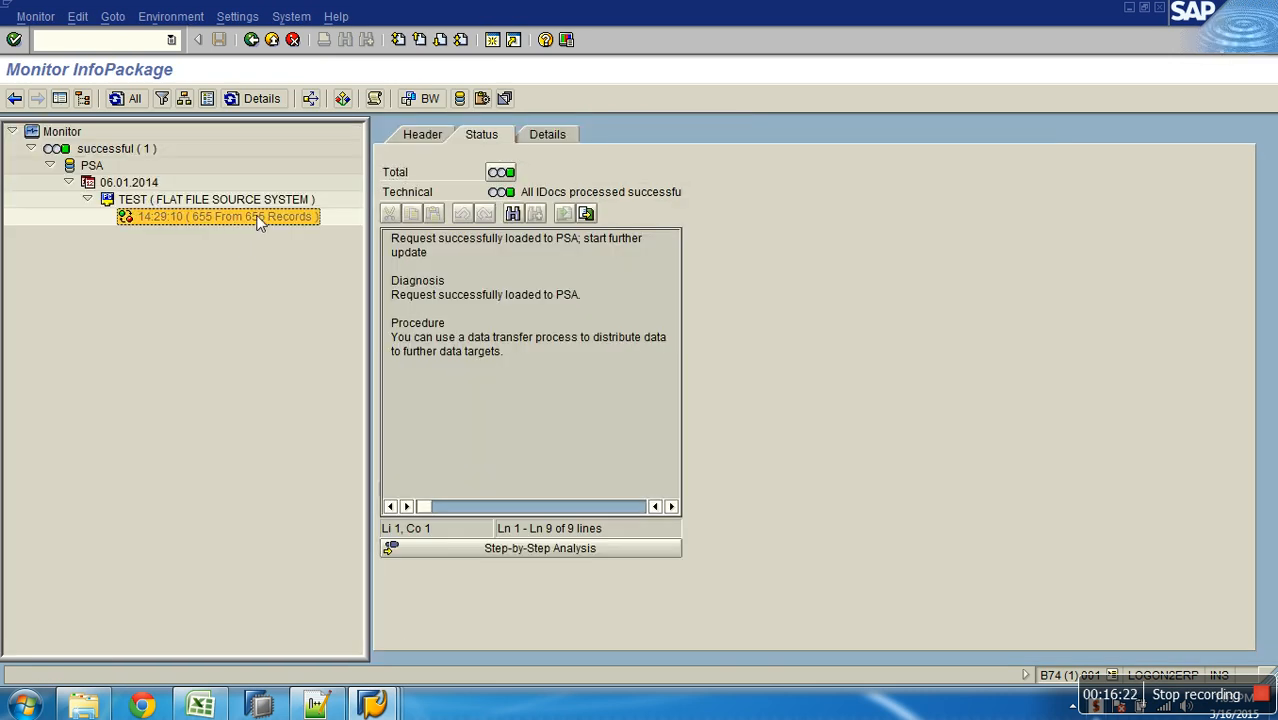
Examine the load request's header details and check its request number and SID
{"action": "left_click", "coordinate": [413, 133]}
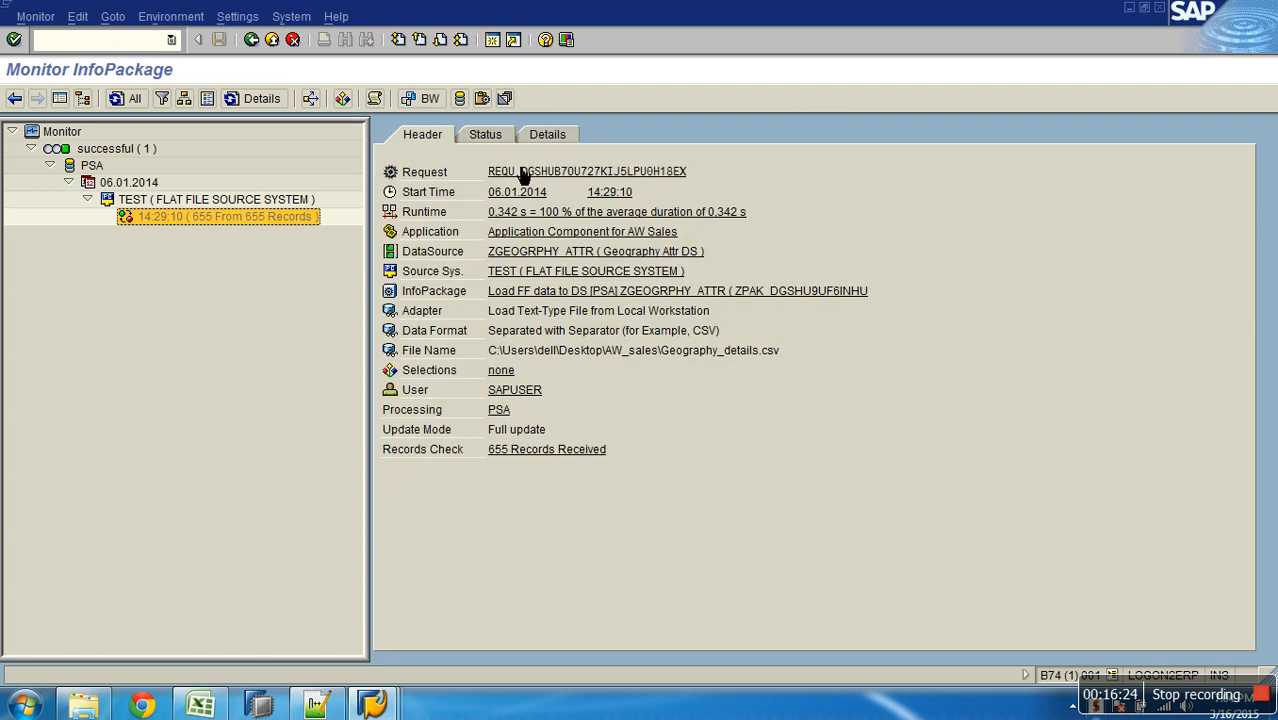
{"action": "left_click", "coordinate": [518, 177]}
{"action": "left_click_drag", "start_coordinate": [185, 182], "coordinate": [85, 181]}
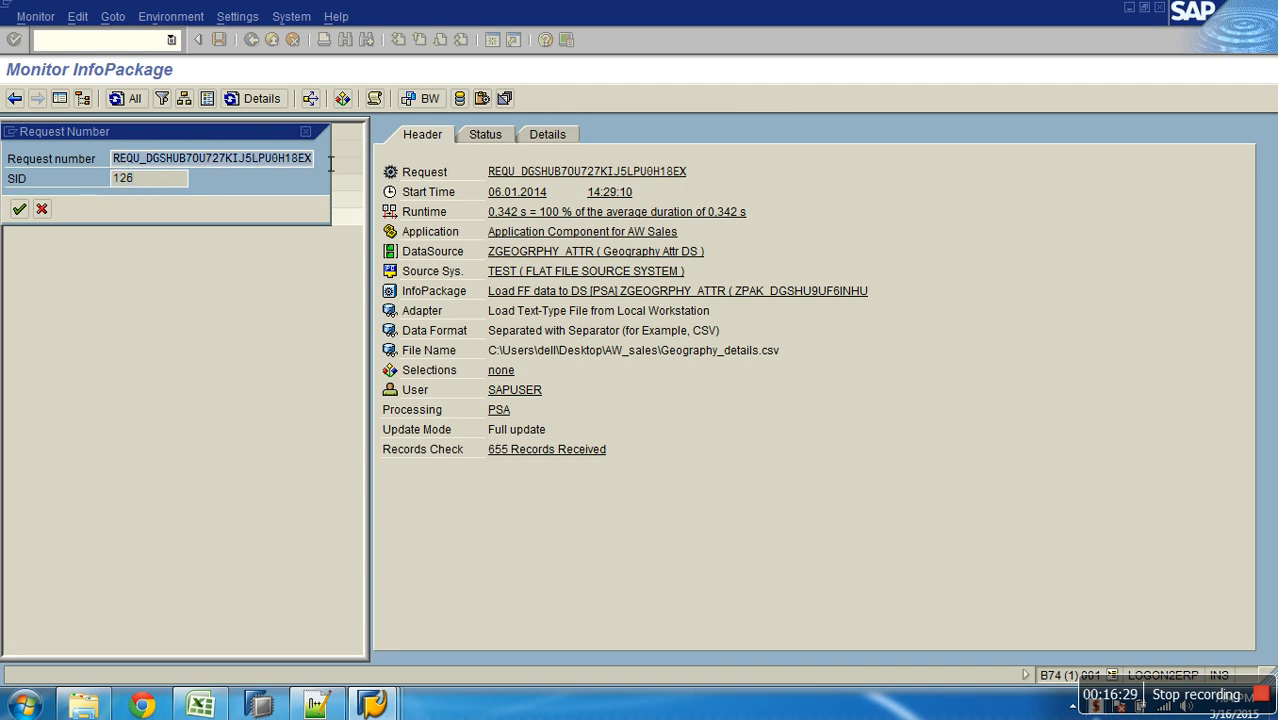
{"action": "left_click_drag", "start_coordinate": [134, 180], "coordinate": [97, 186]}
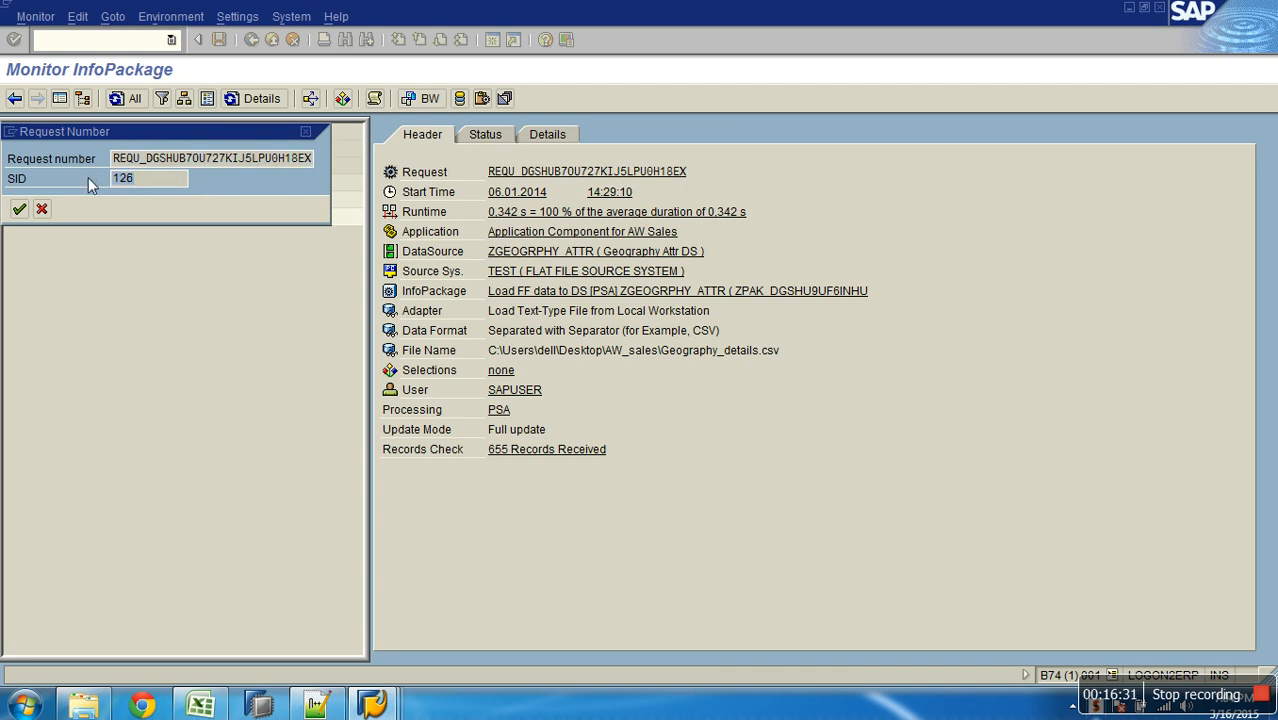
{"action": "left_click", "coordinate": [41, 208]}
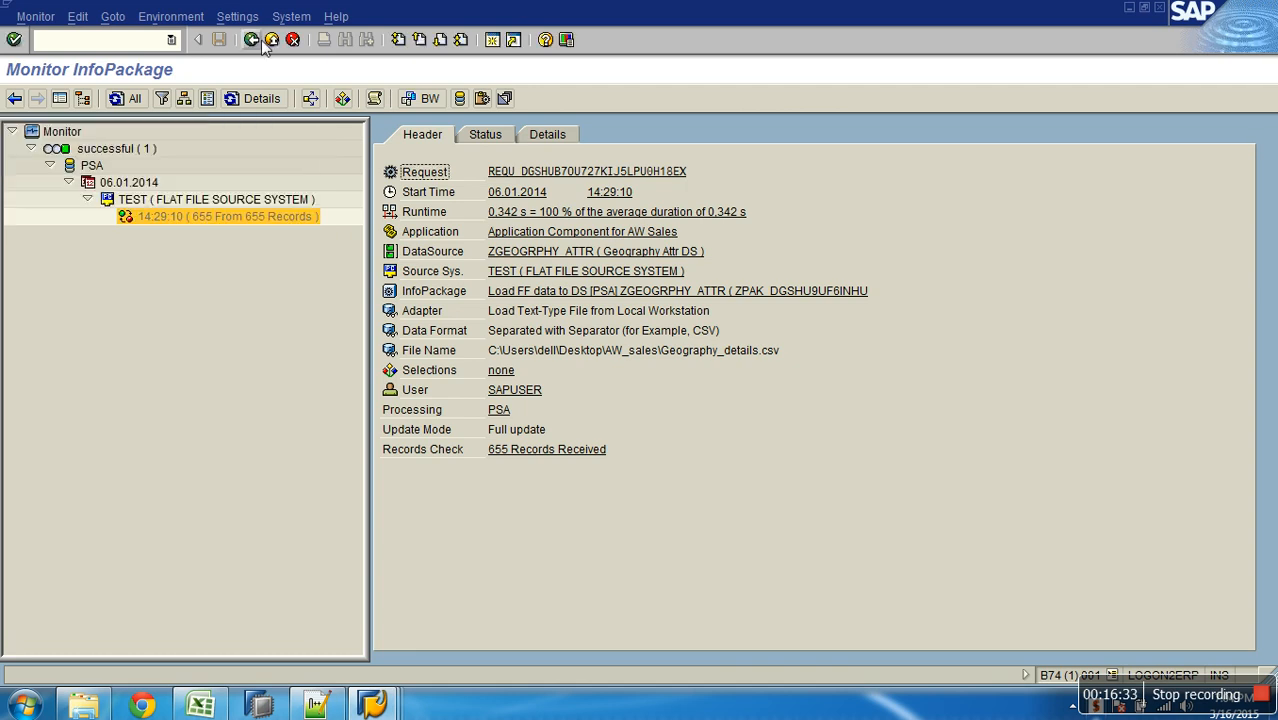
Go back to the modeling tree, manage the PSA of Geography Attr DS and select the loaded request in the list
{"action": "left_click", "coordinate": [264, 45]}
{"action": "left_click", "coordinate": [336, 487]}
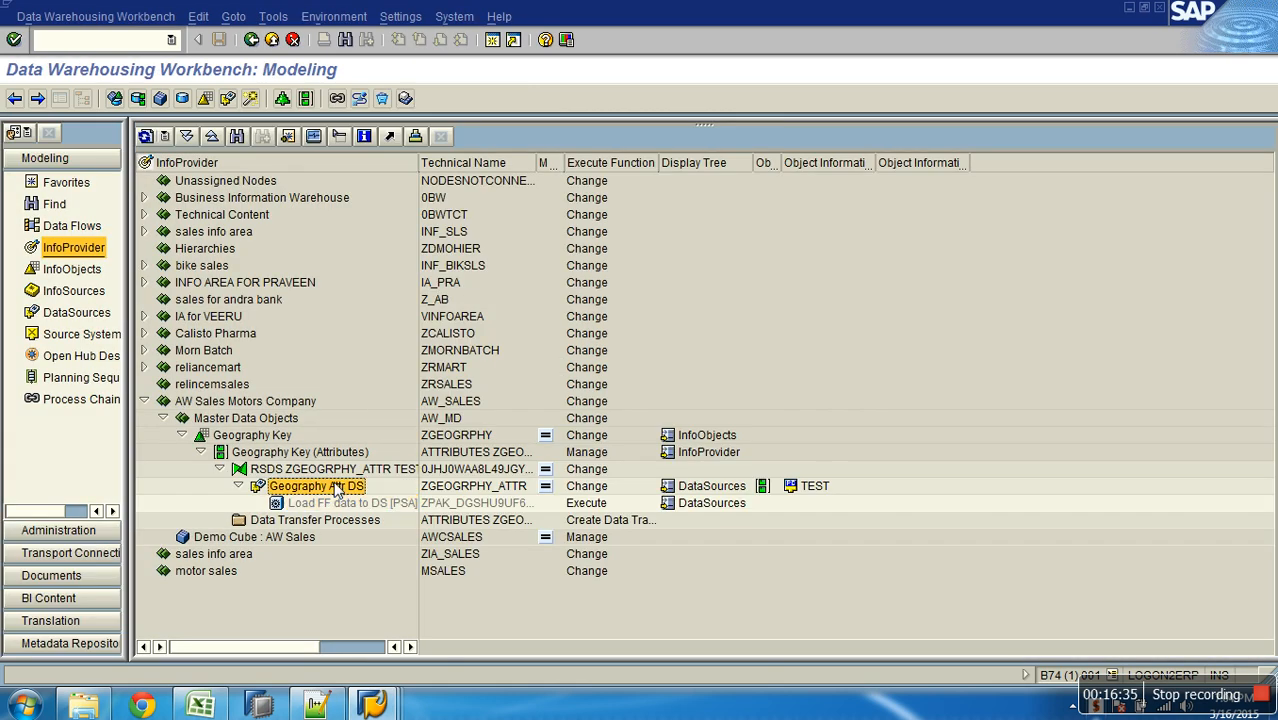
{"action": "right_click", "coordinate": [336, 487]}
{"action": "left_click", "coordinate": [374, 378]}
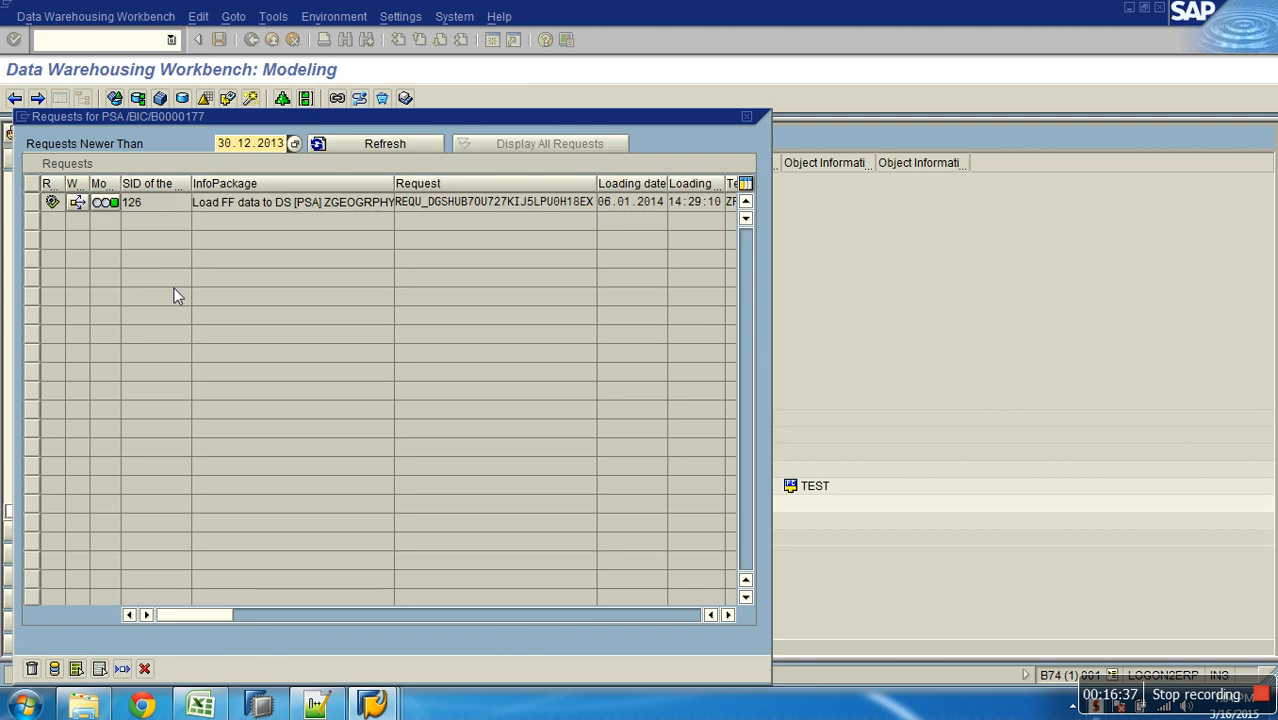
{"action": "left_click_drag", "start_coordinate": [180, 116], "coordinate": [204, 88]}
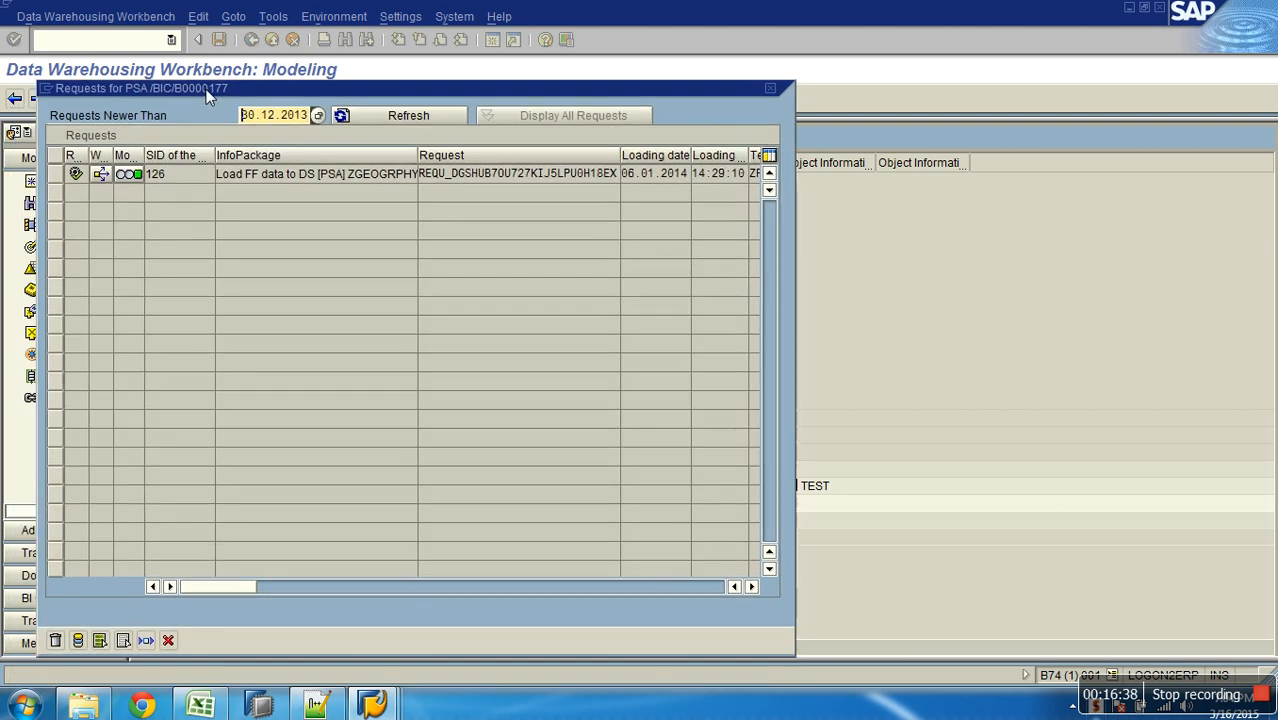
{"action": "left_click", "coordinate": [183, 180]}
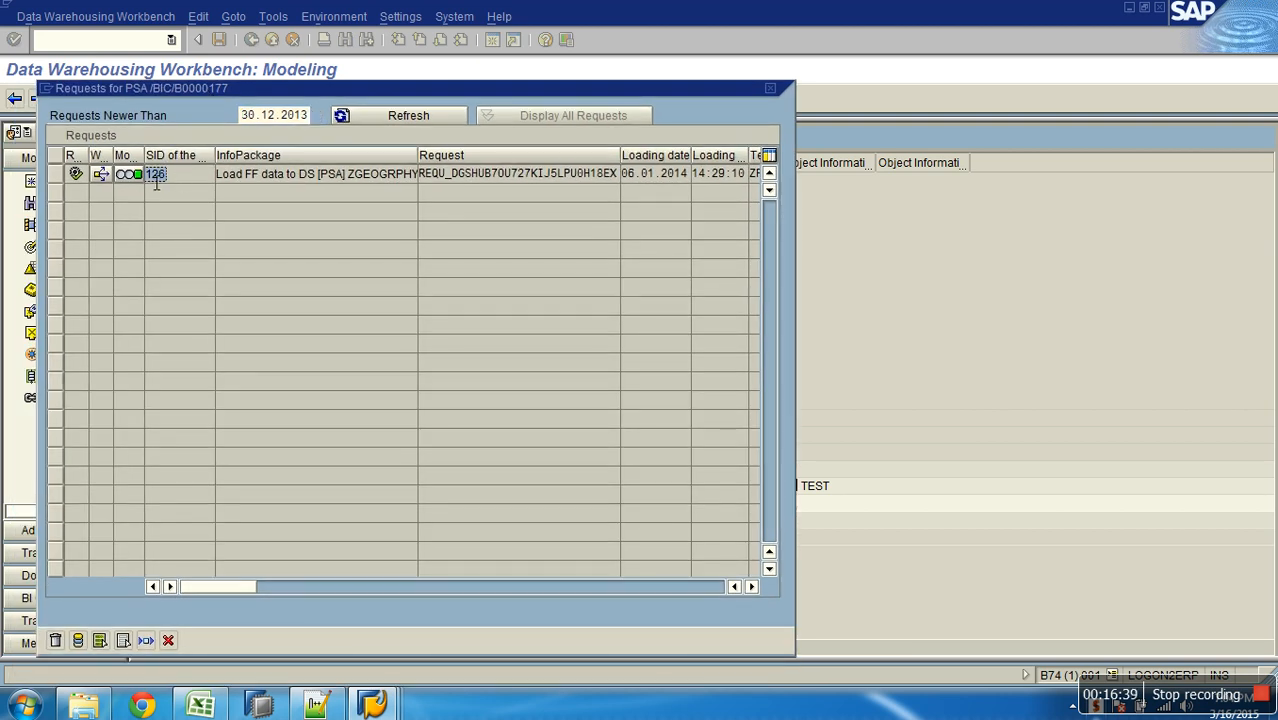
{"action": "left_click", "coordinate": [55, 174]}
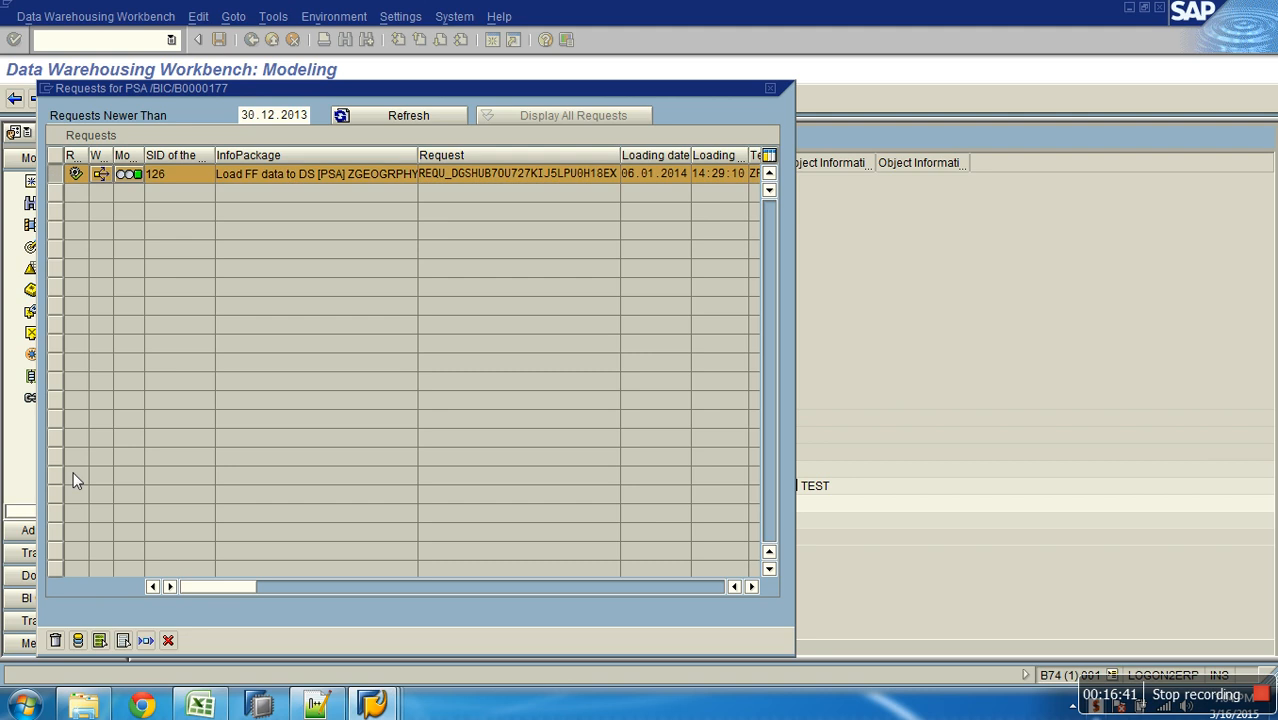
Open PSA maintenance for the selected request, check the number of records in its data package and cancel the dialog
{"action": "left_click", "coordinate": [77, 640]}
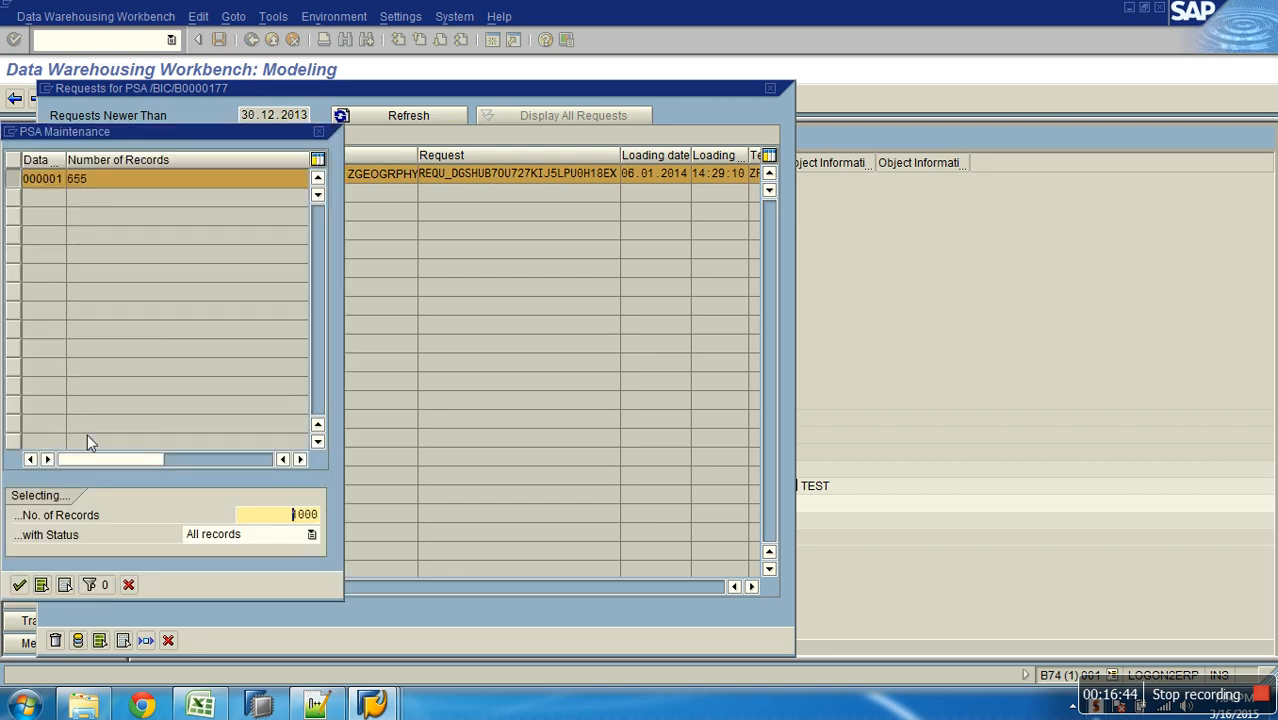
{"action": "left_click", "coordinate": [121, 184]}
{"action": "double_click", "coordinate": [90, 181]}
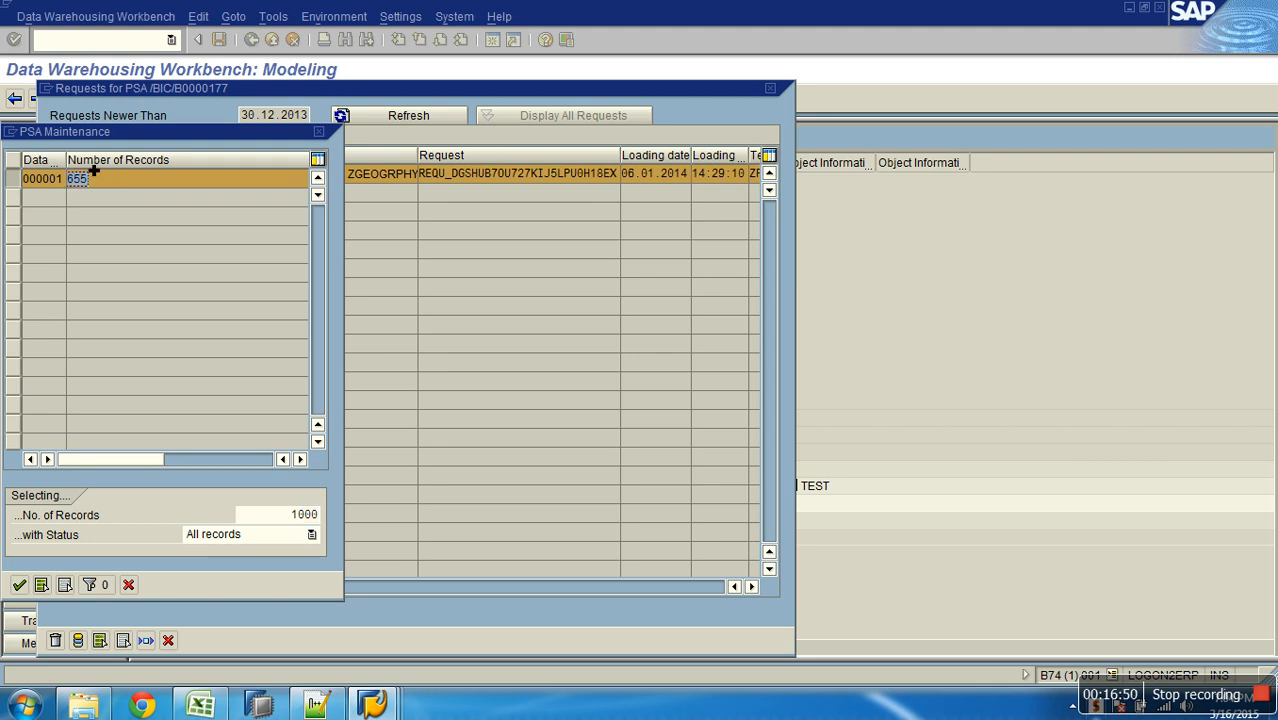
{"action": "left_click_drag", "start_coordinate": [177, 134], "coordinate": [388, 21]}
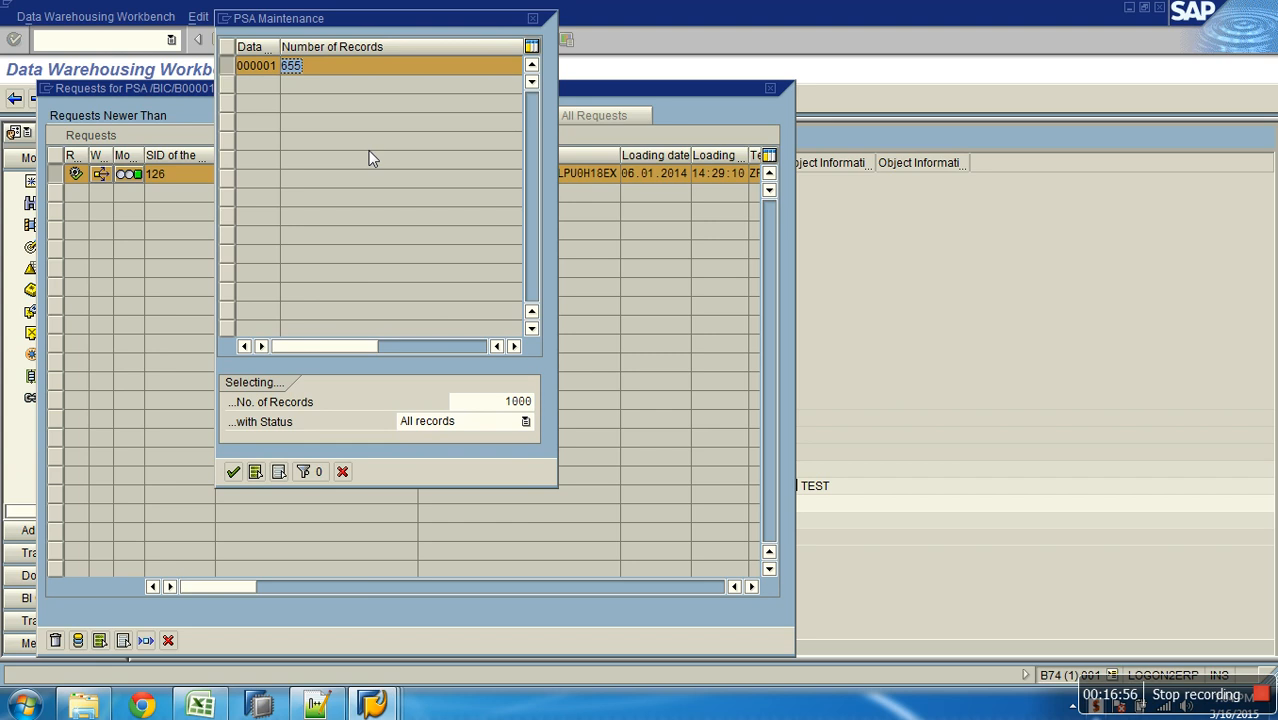
{"action": "left_click", "coordinate": [343, 471]}
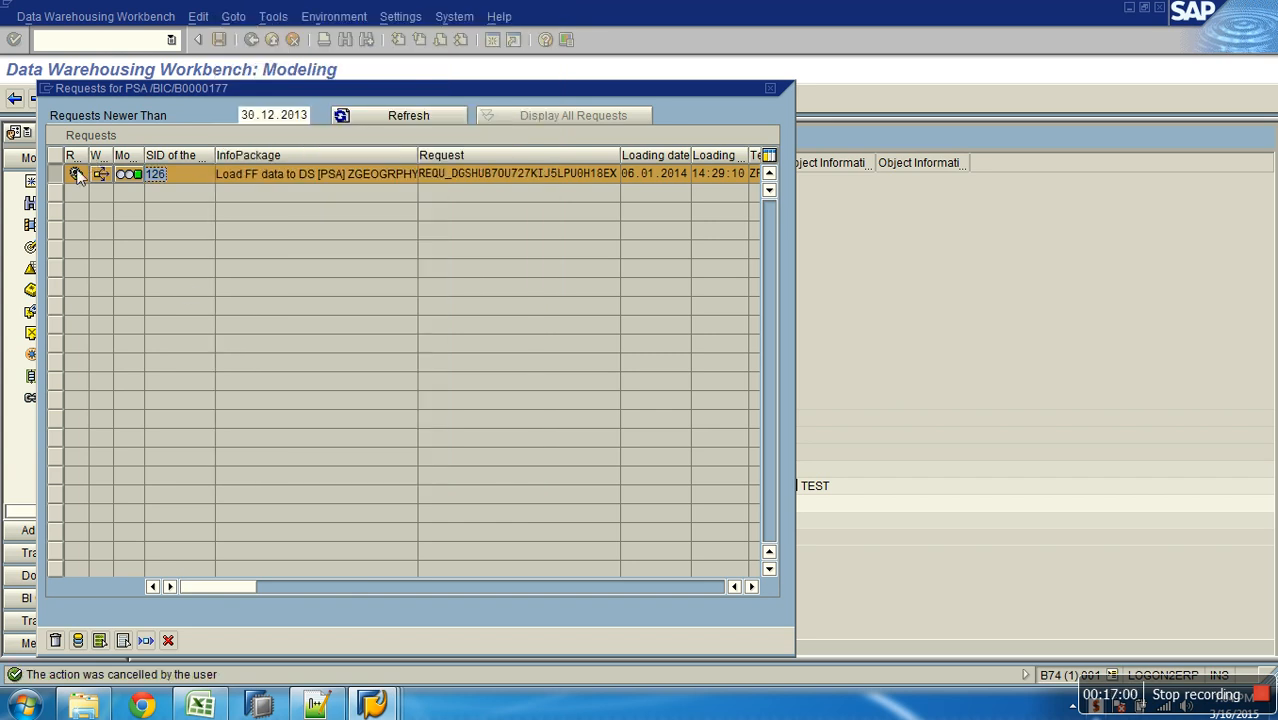
Reopen PSA maintenance for the request and widen the Data Pkg. column to show its full heading
{"action": "left_click", "coordinate": [78, 640]}
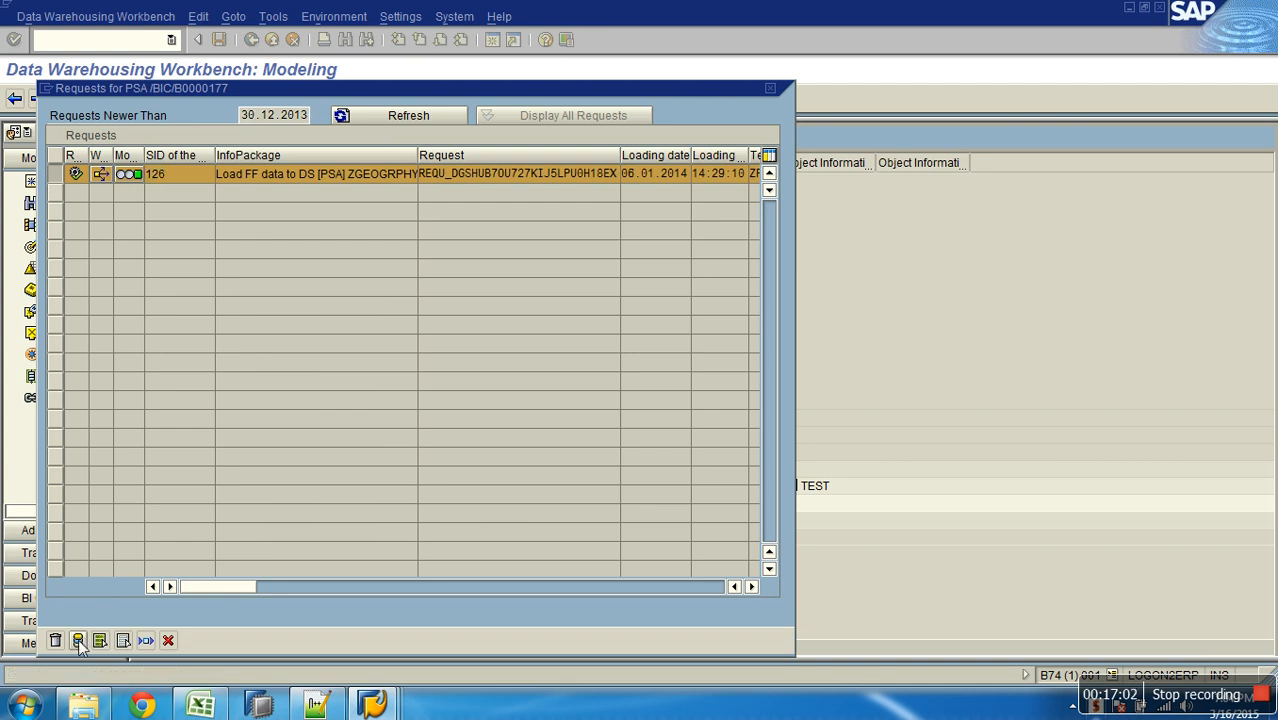
{"action": "left_click_drag", "start_coordinate": [198, 126], "coordinate": [538, 39]}
{"action": "left_click", "coordinate": [386, 88]}
{"action": "left_click_drag", "start_coordinate": [474, 90], "coordinate": [403, 85]}
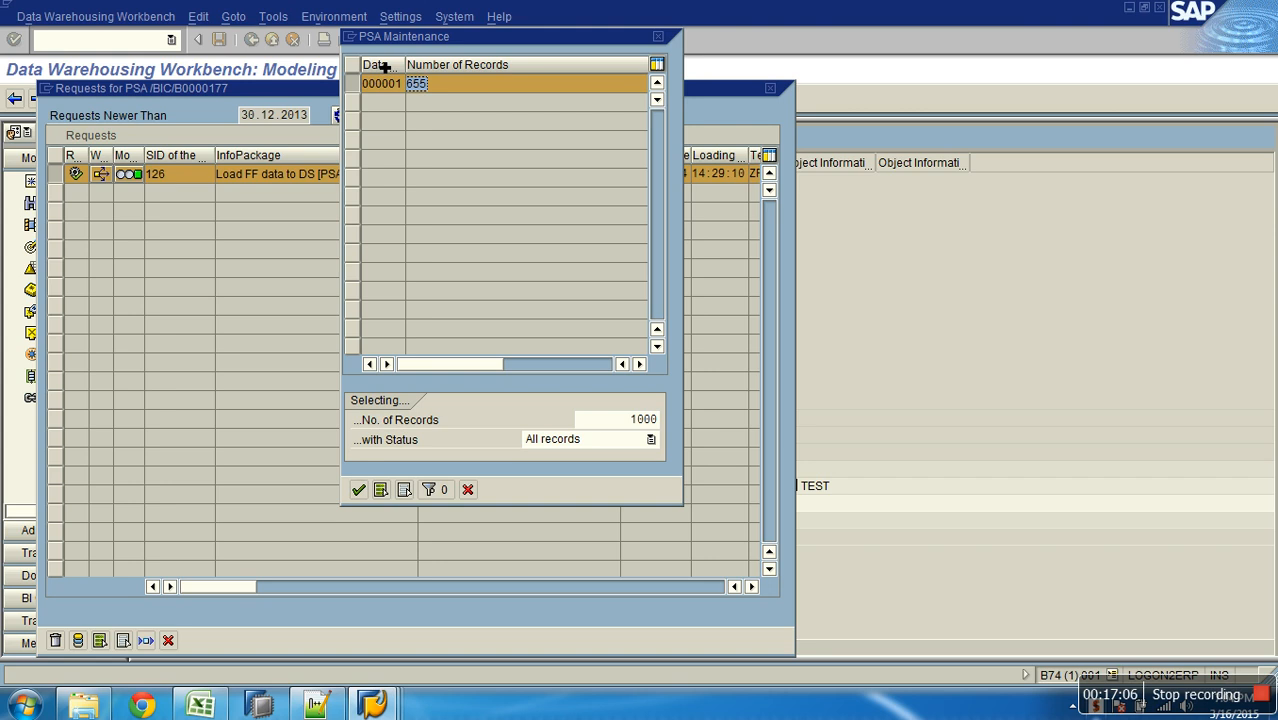
{"action": "left_click_drag", "start_coordinate": [406, 65], "coordinate": [497, 66]}
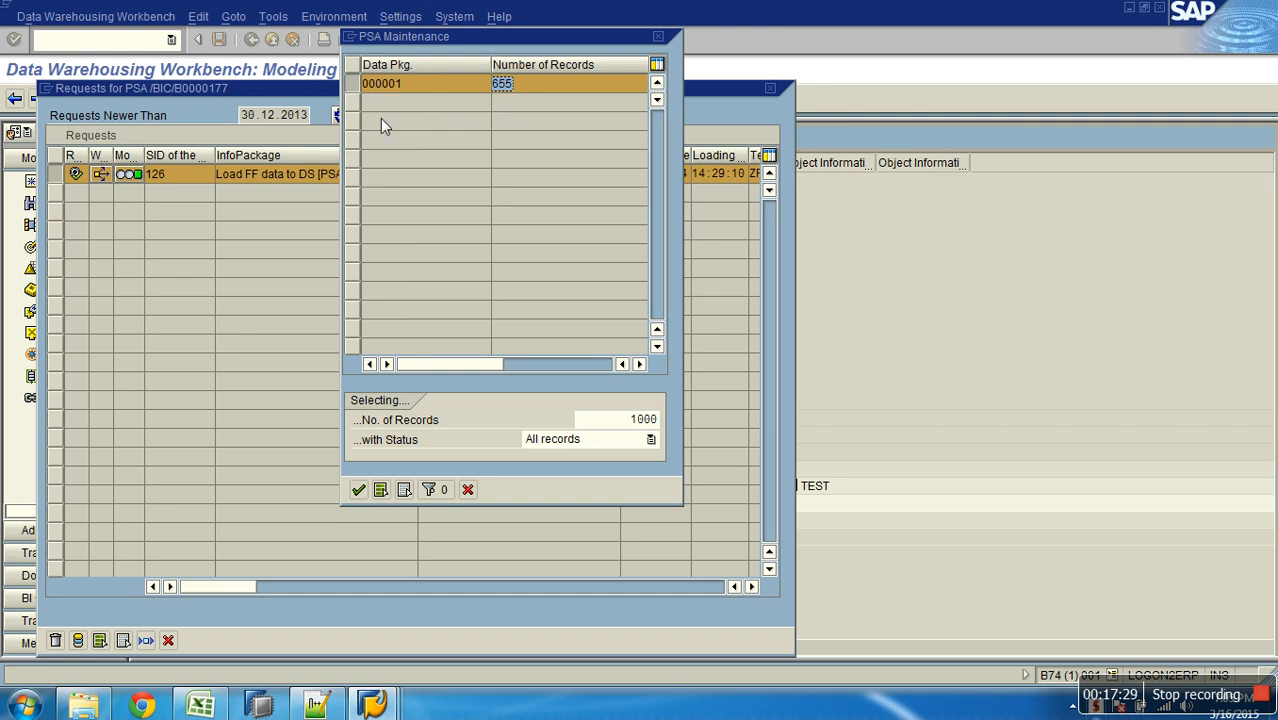
Check the record limit in PSA maintenance and display the data package's records with all statuses
{"action": "left_click", "coordinate": [627, 427]}
{"action": "left_click_drag", "start_coordinate": [627, 427], "coordinate": [675, 424]}
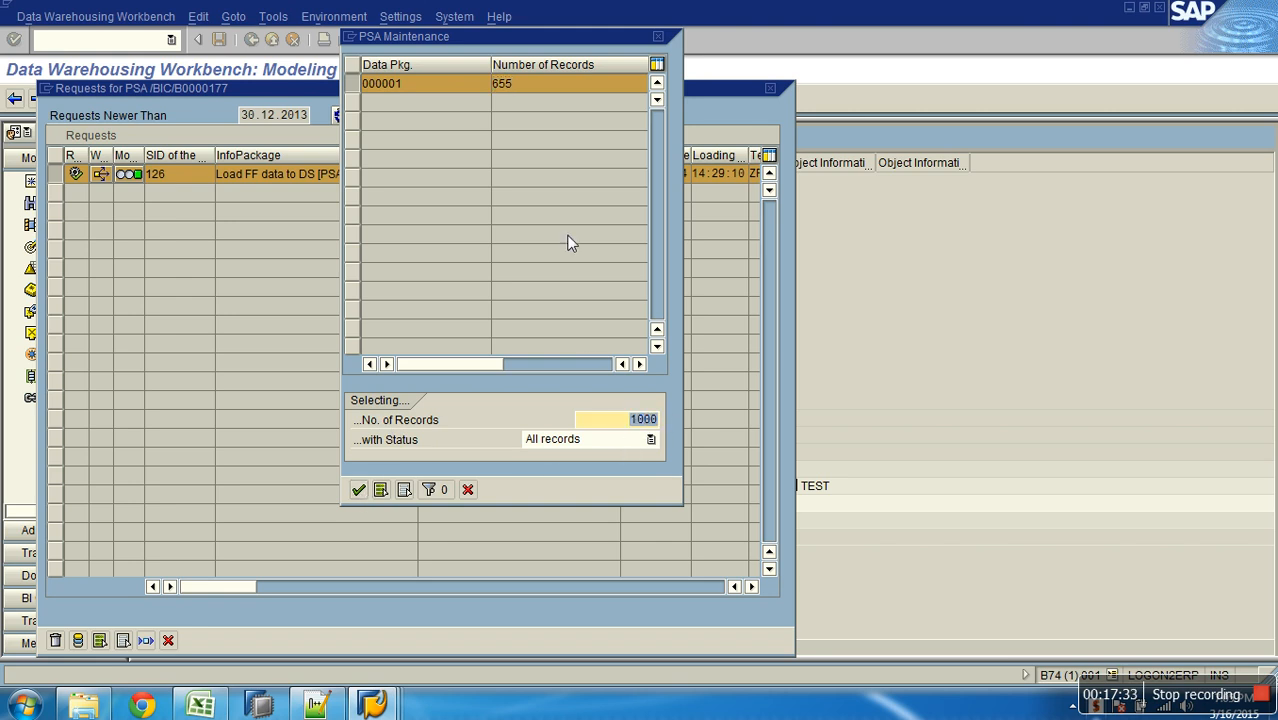
{"action": "left_click_drag", "start_coordinate": [513, 87], "coordinate": [490, 88]}
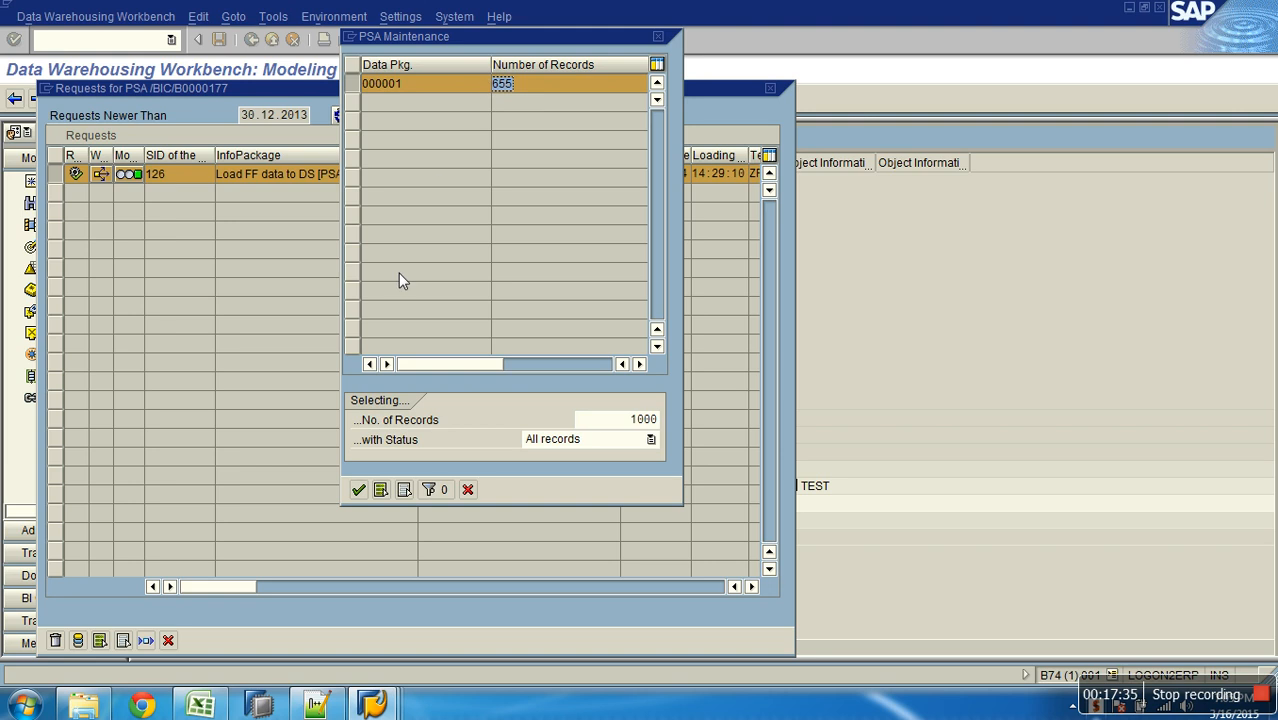
{"action": "left_click", "coordinate": [359, 489]}
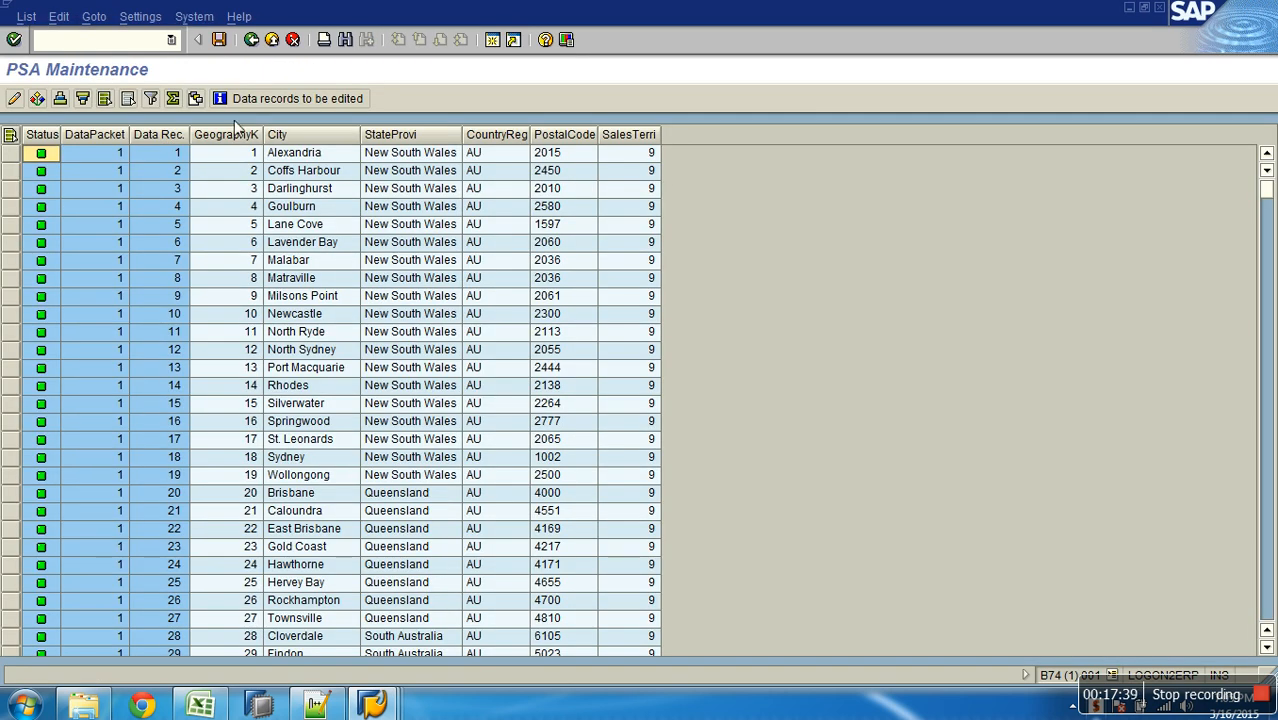
Examine the PSA records' field columns and their Status, DataPacket and Data Rec. technical columns
{"action": "left_click_drag", "start_coordinate": [255, 143], "coordinate": [705, 148]}
{"action": "left_click", "coordinate": [826, 186]}
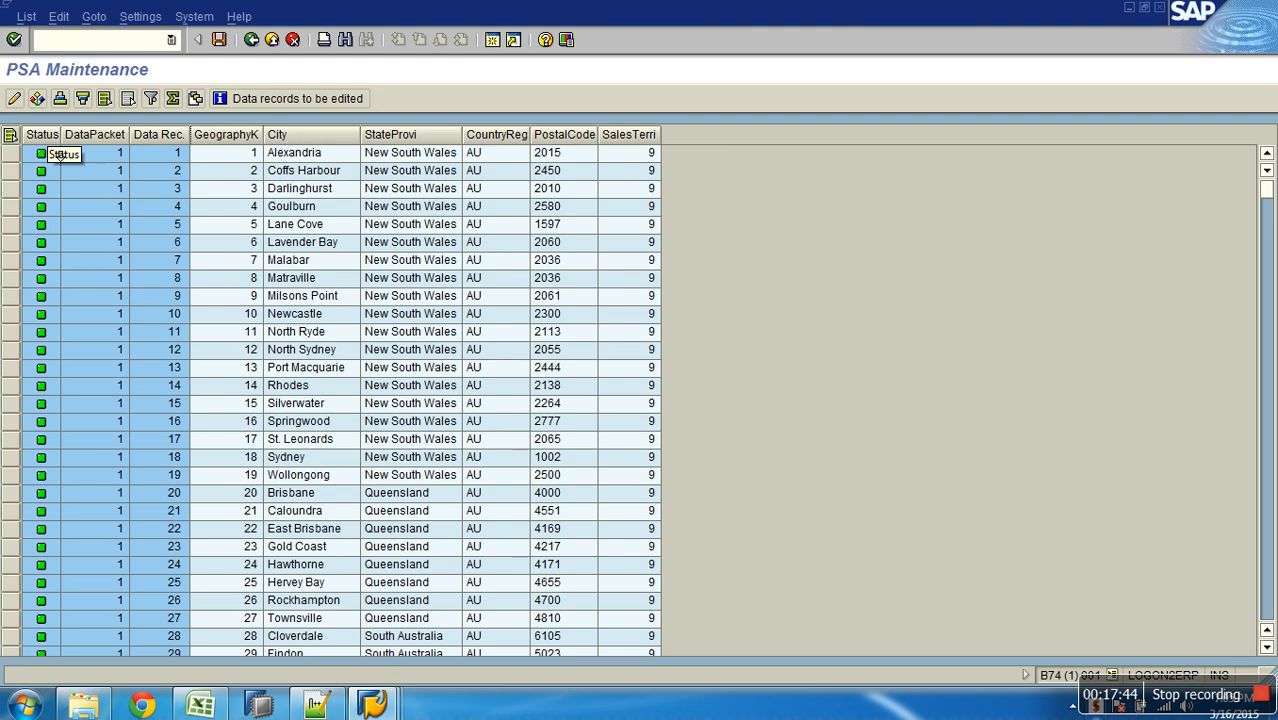
{"action": "left_click", "coordinate": [118, 155]}
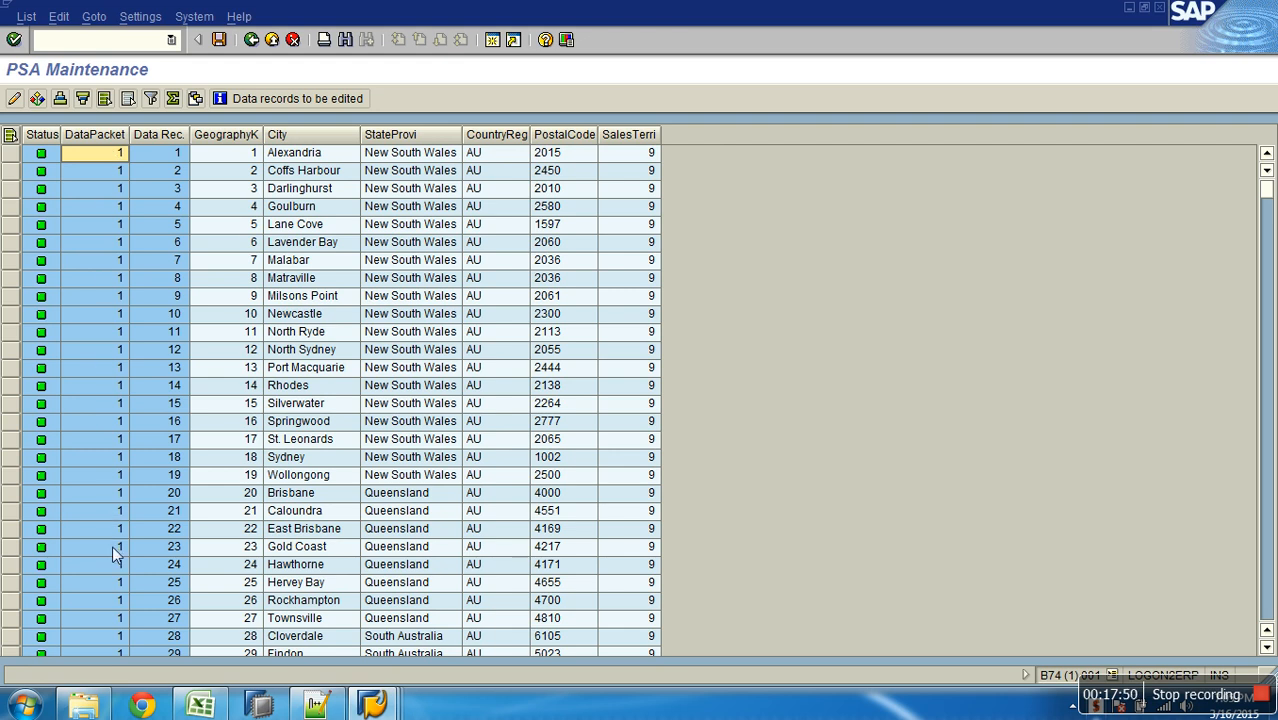
{"action": "left_click", "coordinate": [174, 154]}
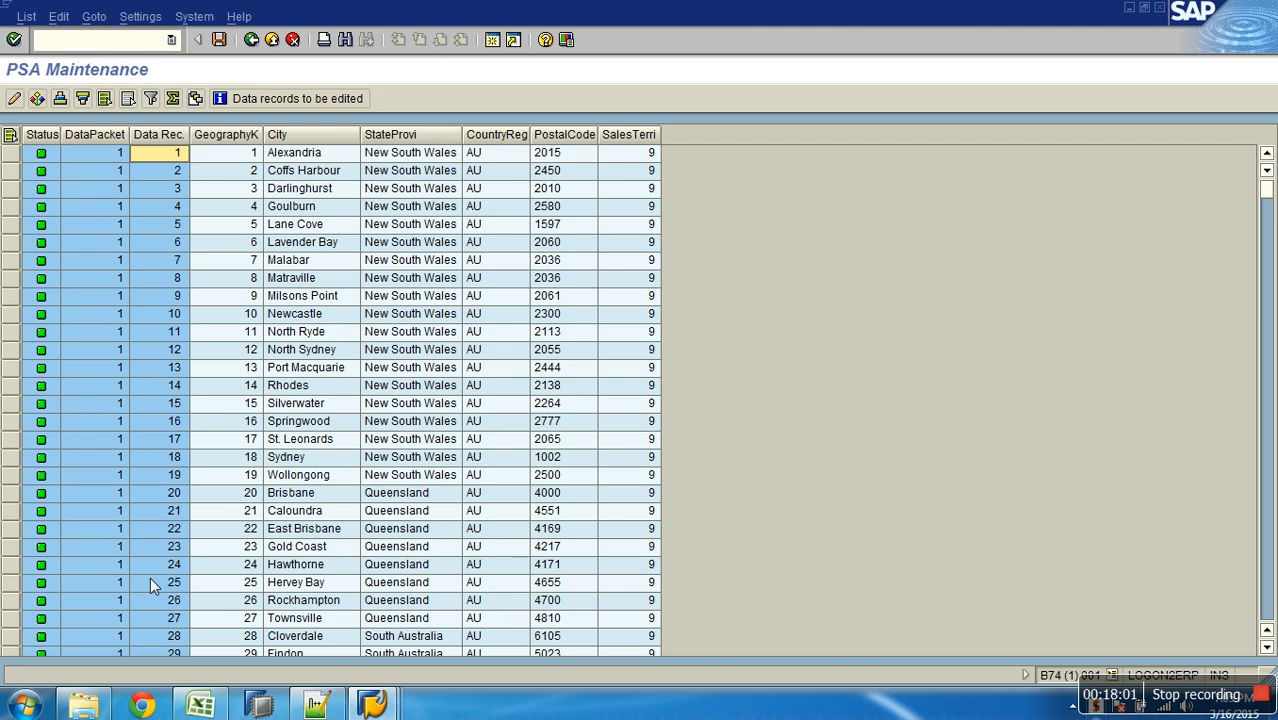
{"action": "left_click", "coordinate": [372, 705]}
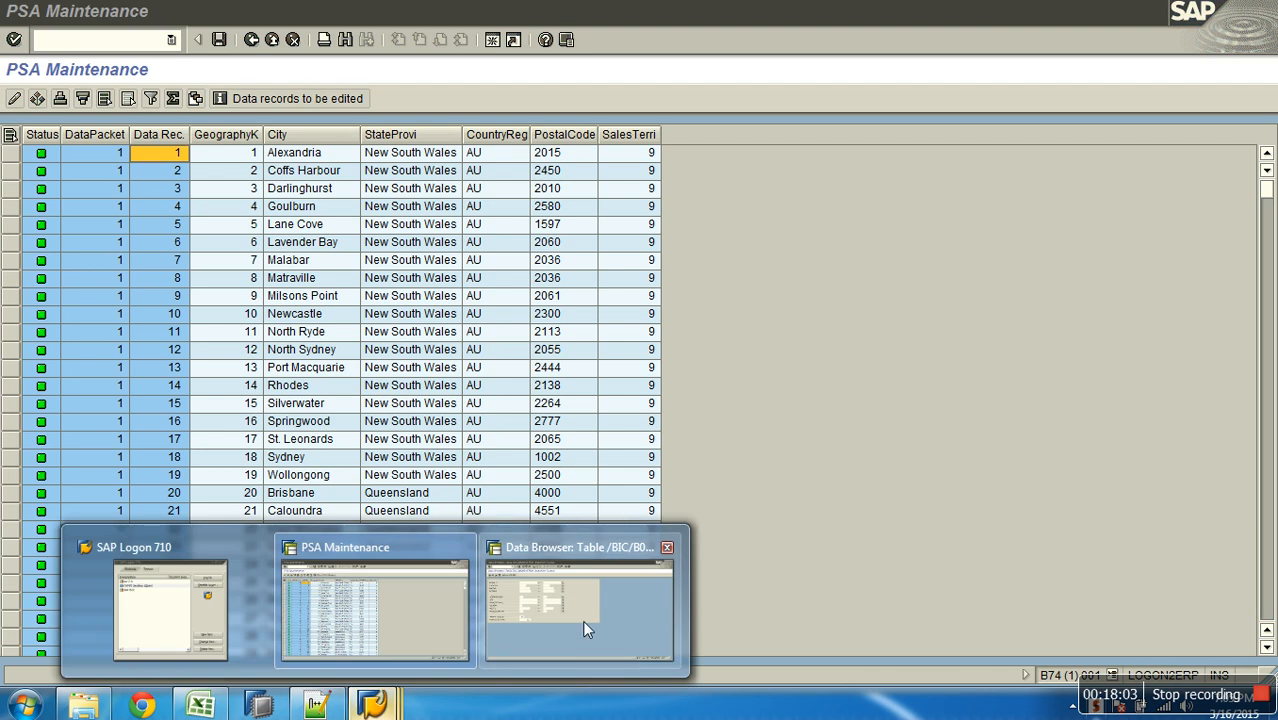
{"action": "left_click", "coordinate": [585, 627]}
{"action": "left_click", "coordinate": [175, 98]}
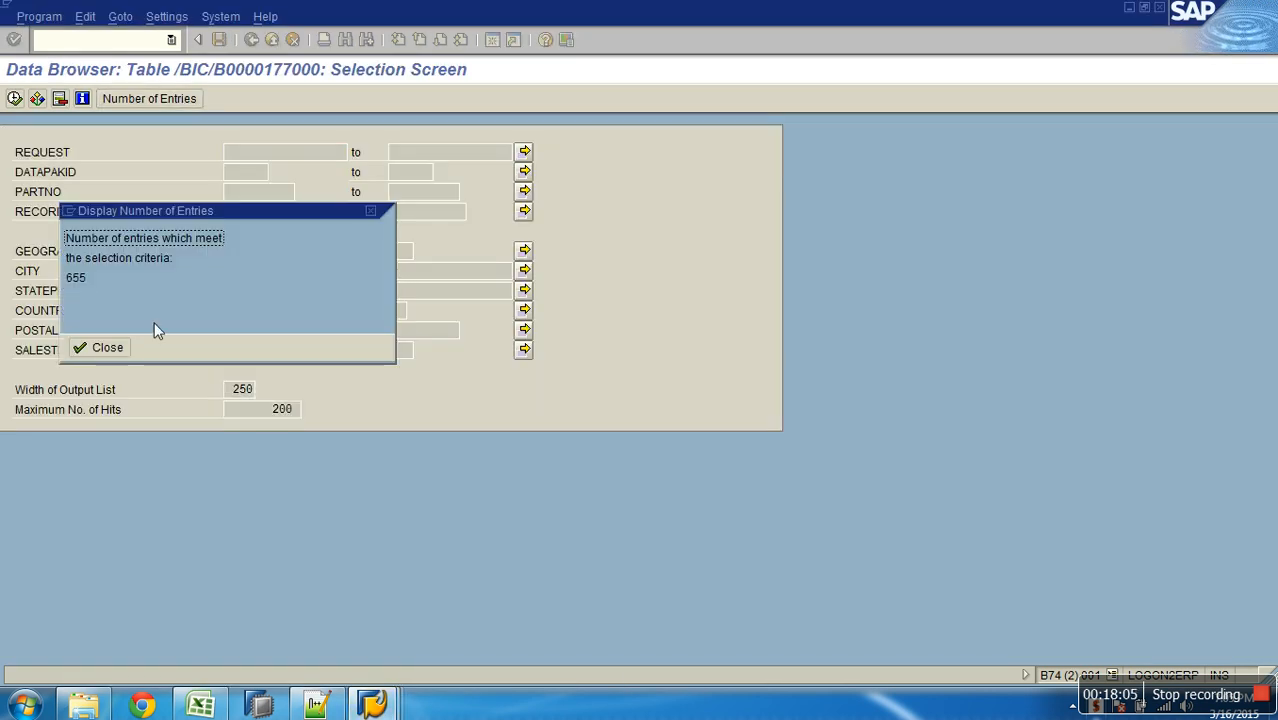
{"action": "left_click", "coordinate": [98, 347]}
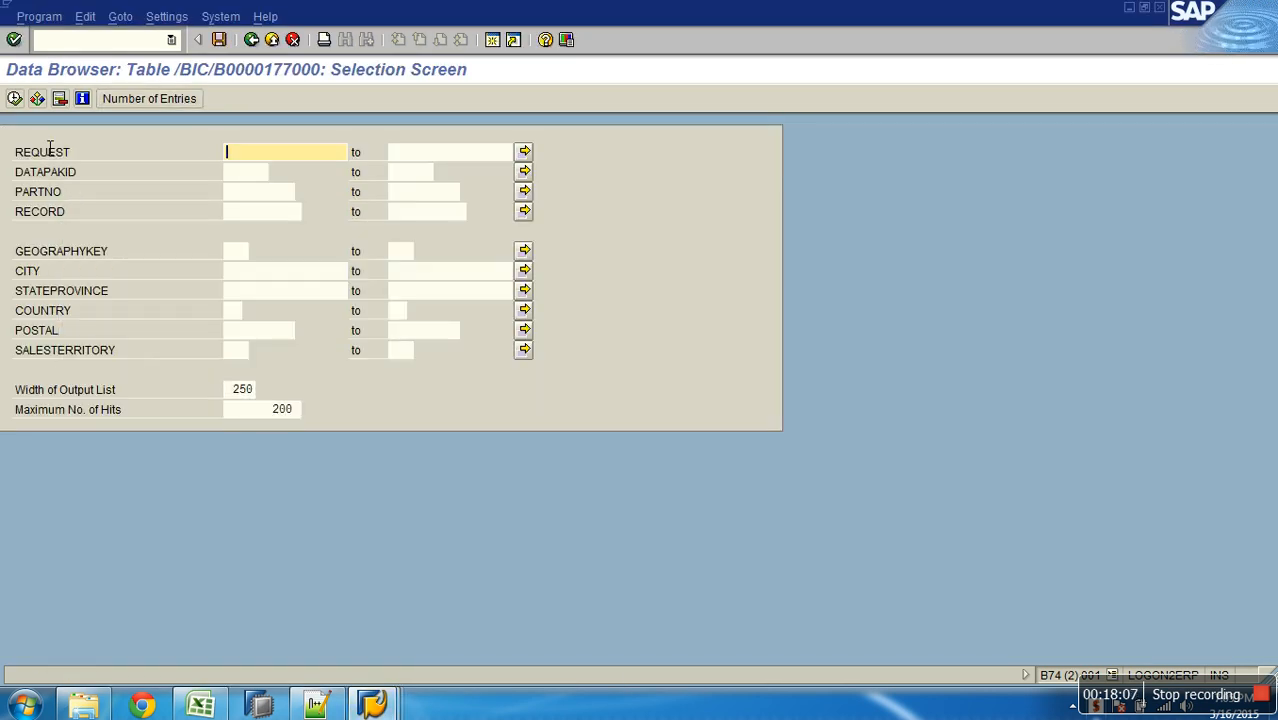
{"action": "left_click", "coordinate": [14, 98]}
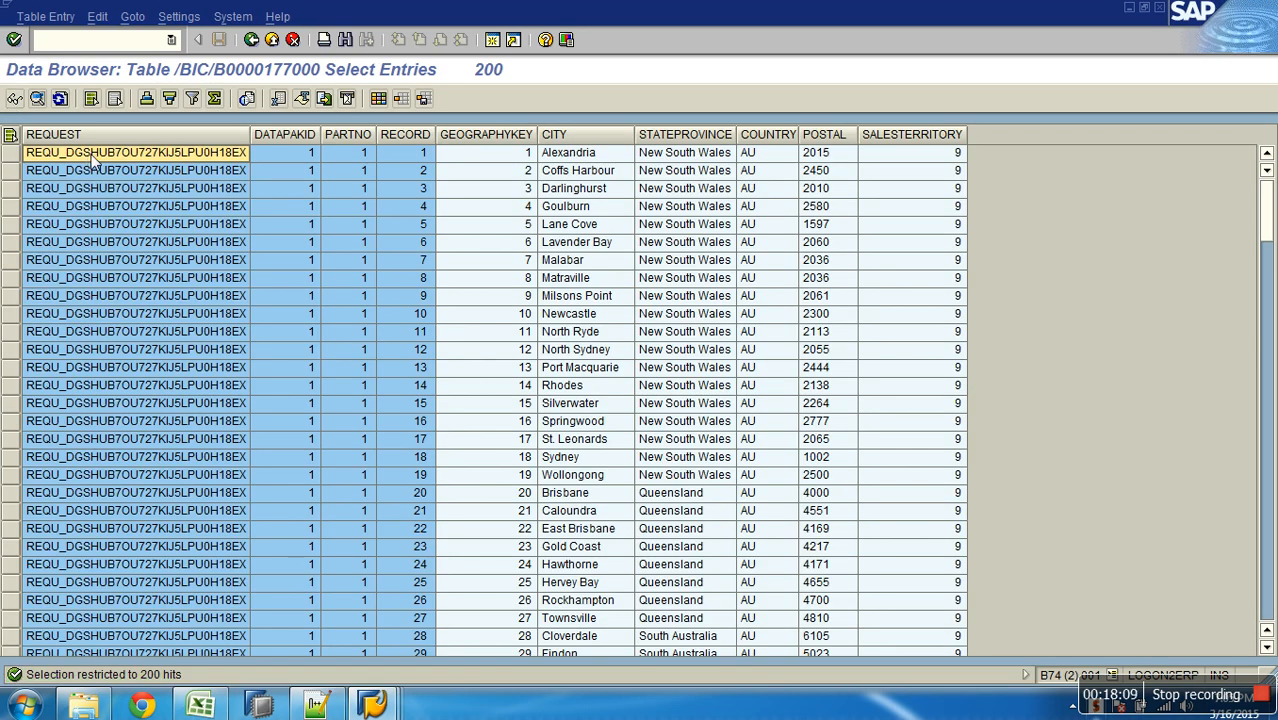
Compare the DATAPAKID and RECORD columns with the PSA view and hide the PARTNO column in the table listing
{"action": "left_click", "coordinate": [281, 152]}
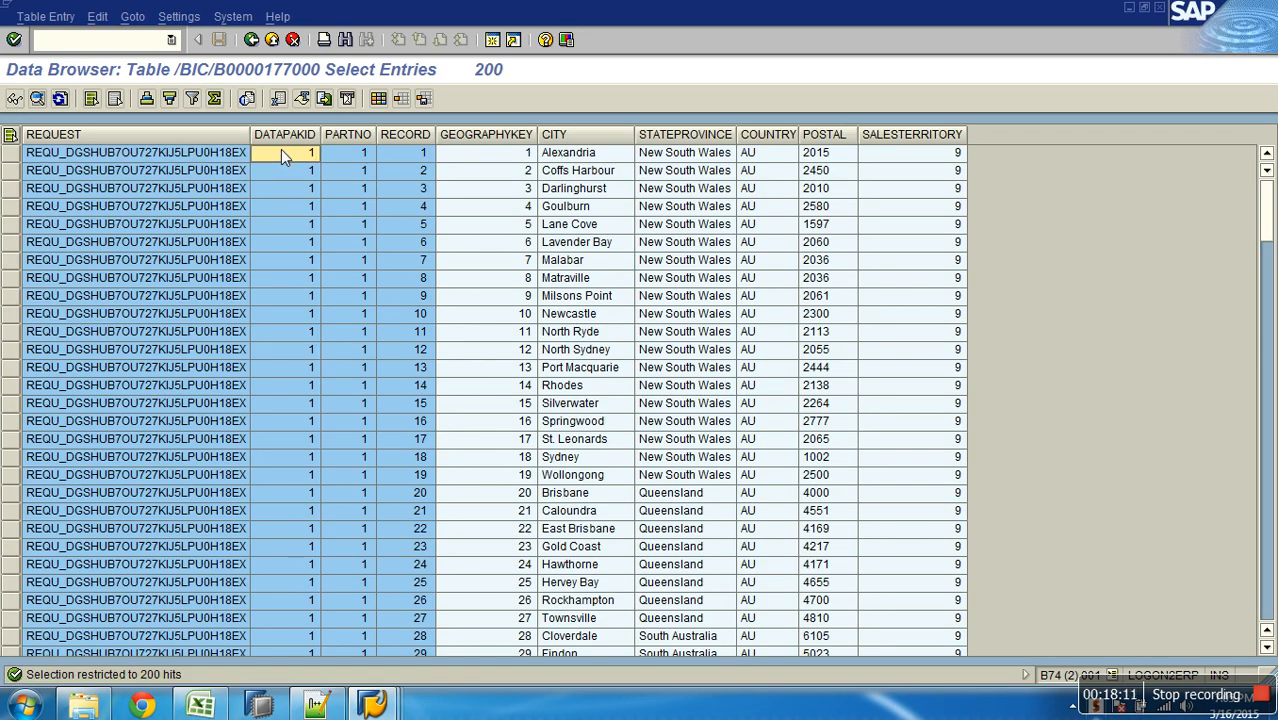
{"action": "left_click", "coordinate": [426, 138]}
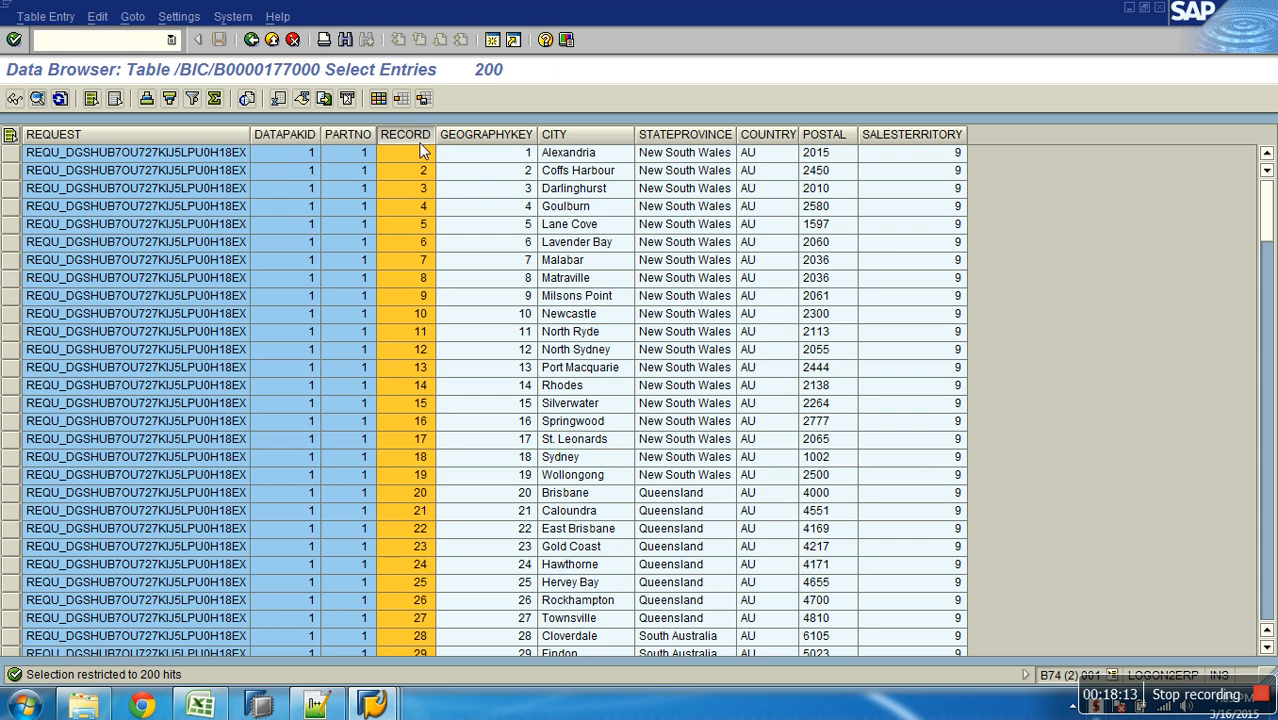
{"action": "left_click", "coordinate": [357, 135]}
{"action": "right_click", "coordinate": [357, 135]}
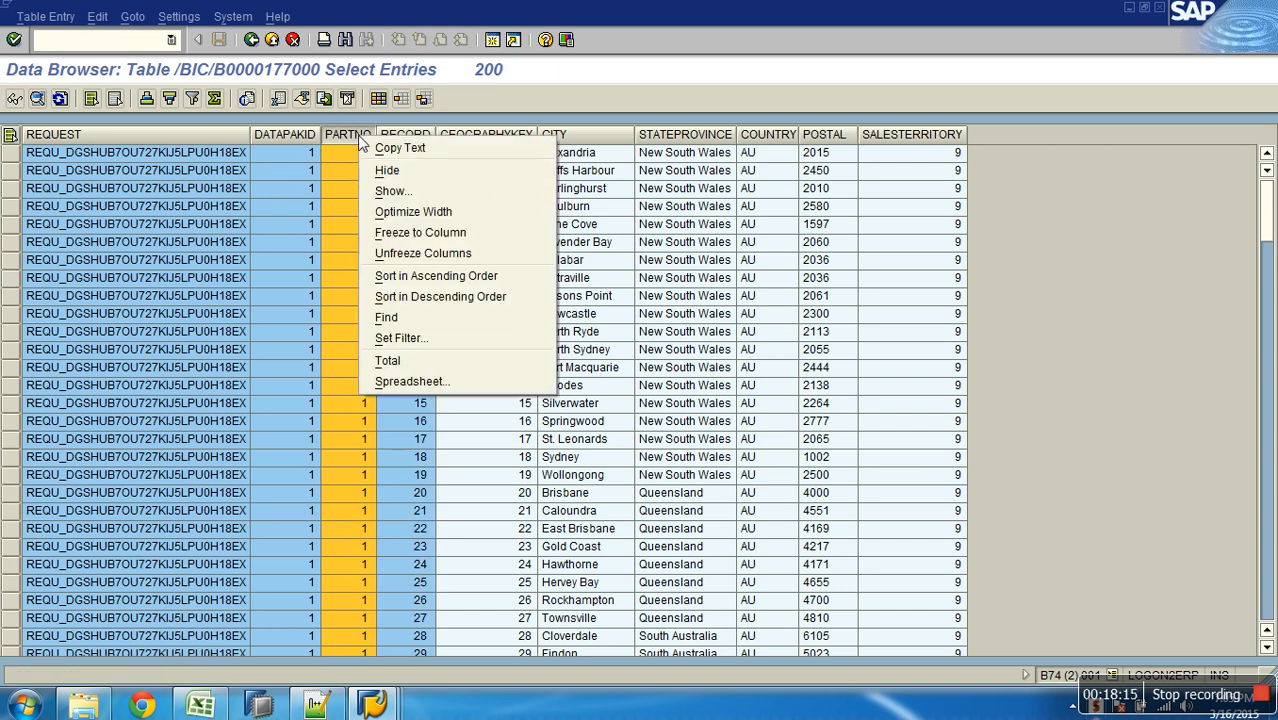
{"action": "left_click", "coordinate": [398, 172]}
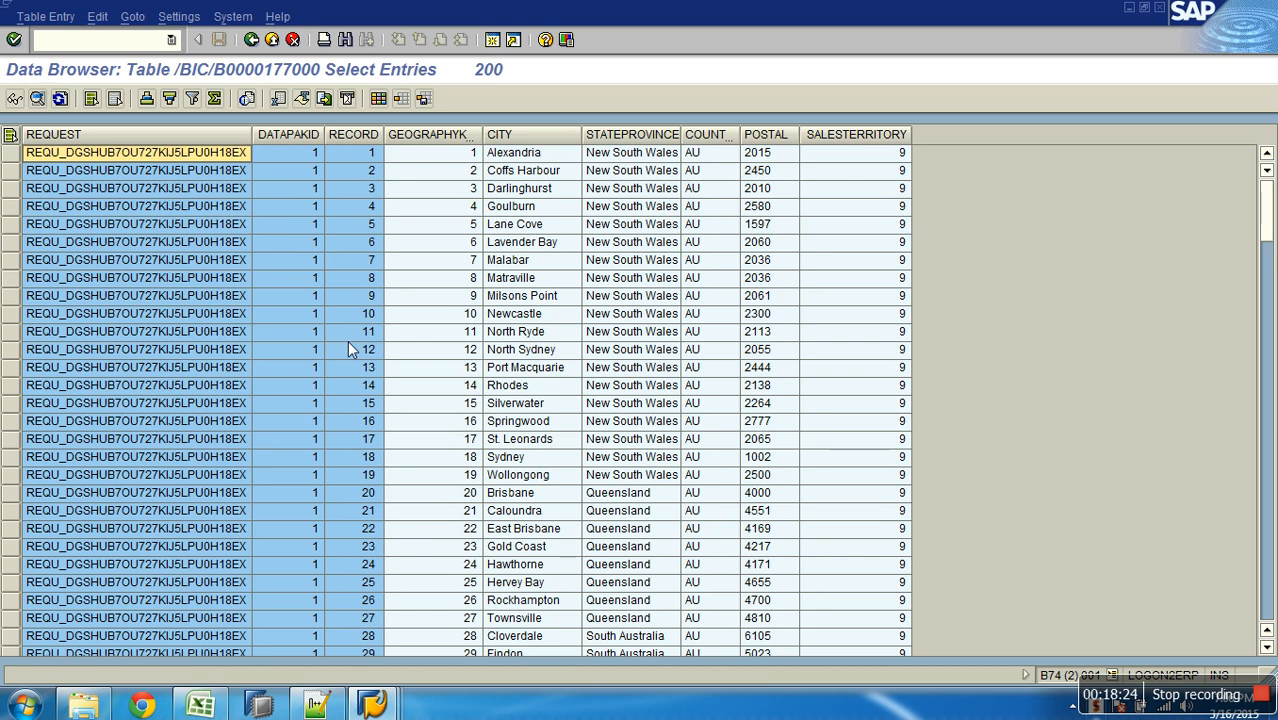
Exit PSA maintenance to the modeling tree, collapse Geography Attr DS and select Geography Key (Attributes)
{"action": "key", "text": "alt+Tab"}
{"action": "left_click", "coordinate": [271, 40]}
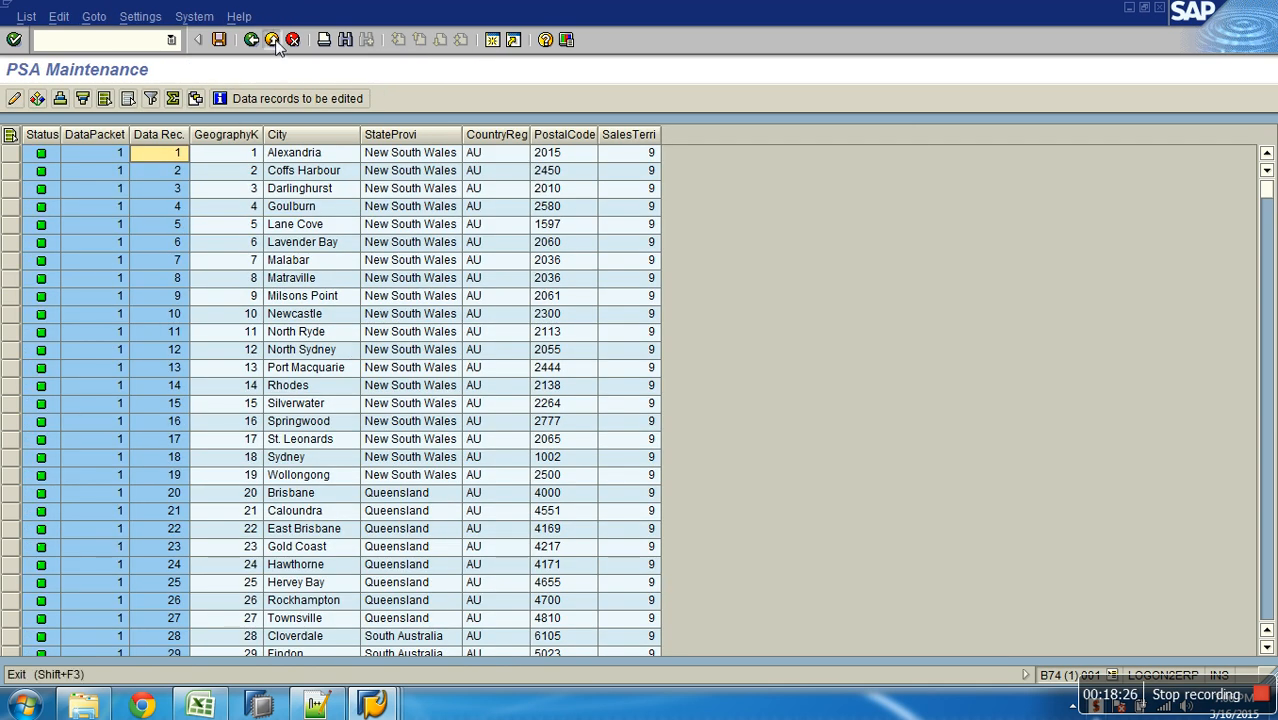
{"action": "left_click", "coordinate": [144, 668]}
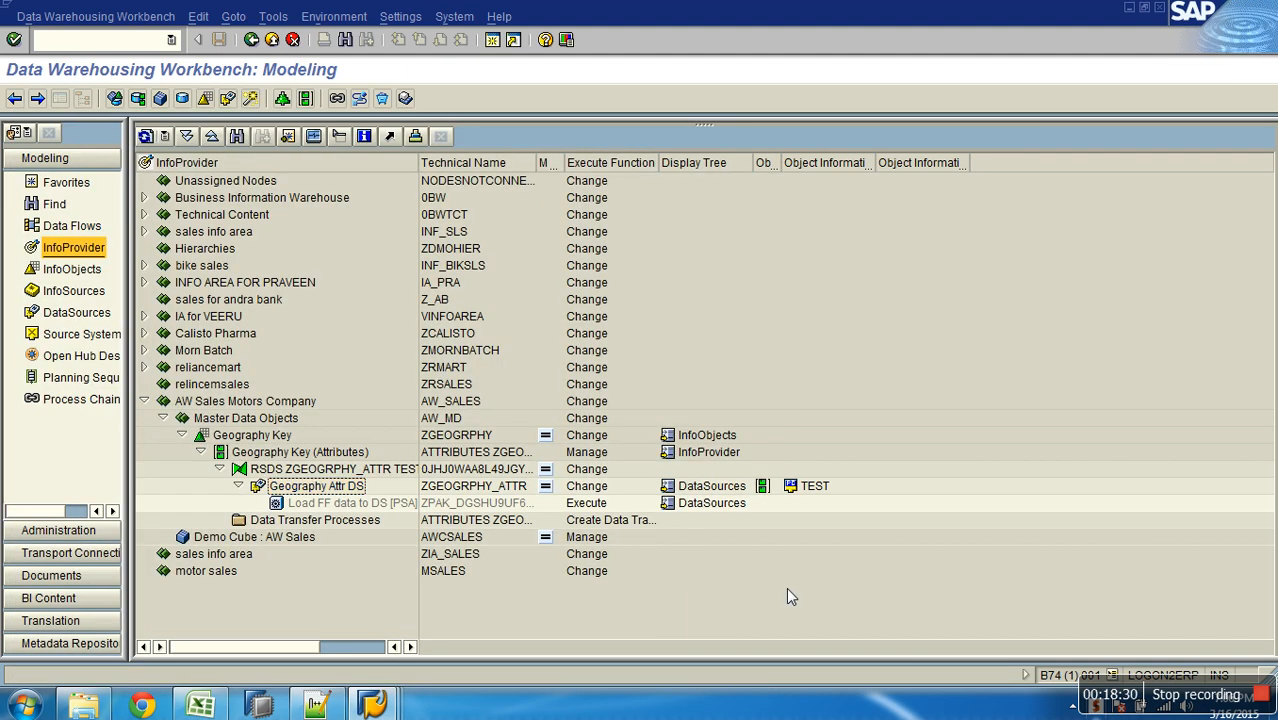
{"action": "left_click", "coordinate": [238, 486]}
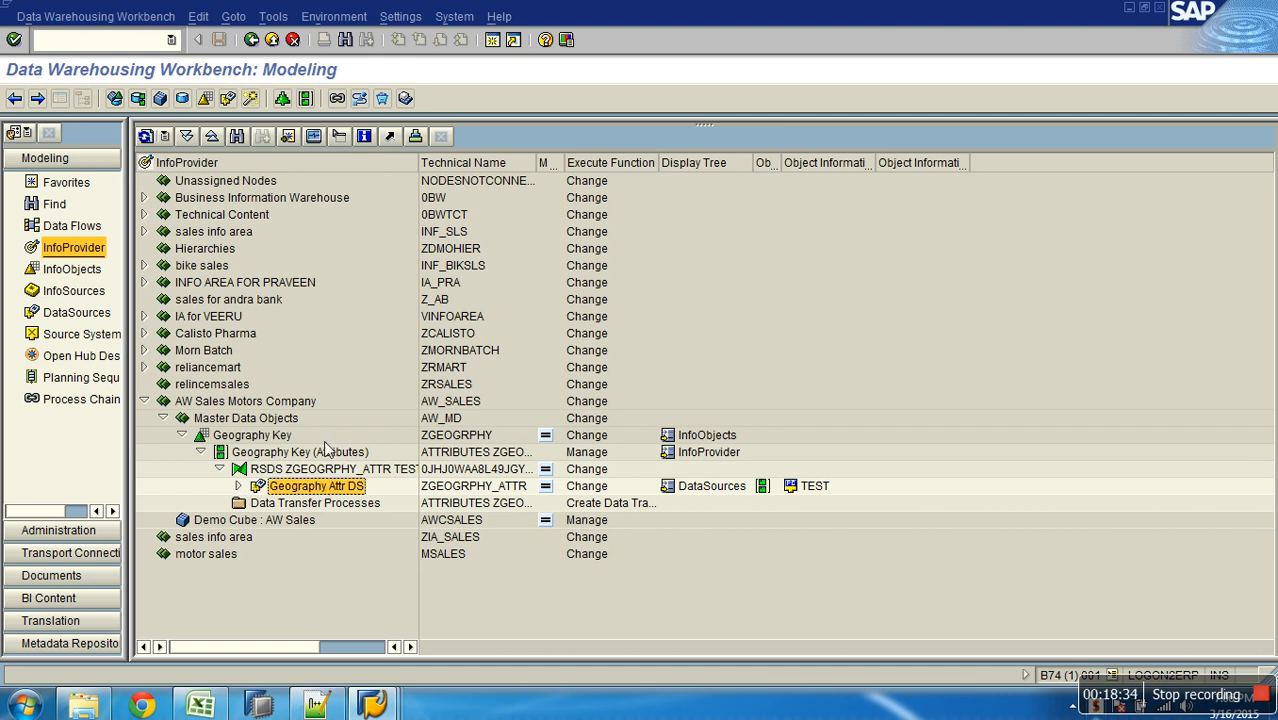
{"action": "left_click", "coordinate": [310, 454]}
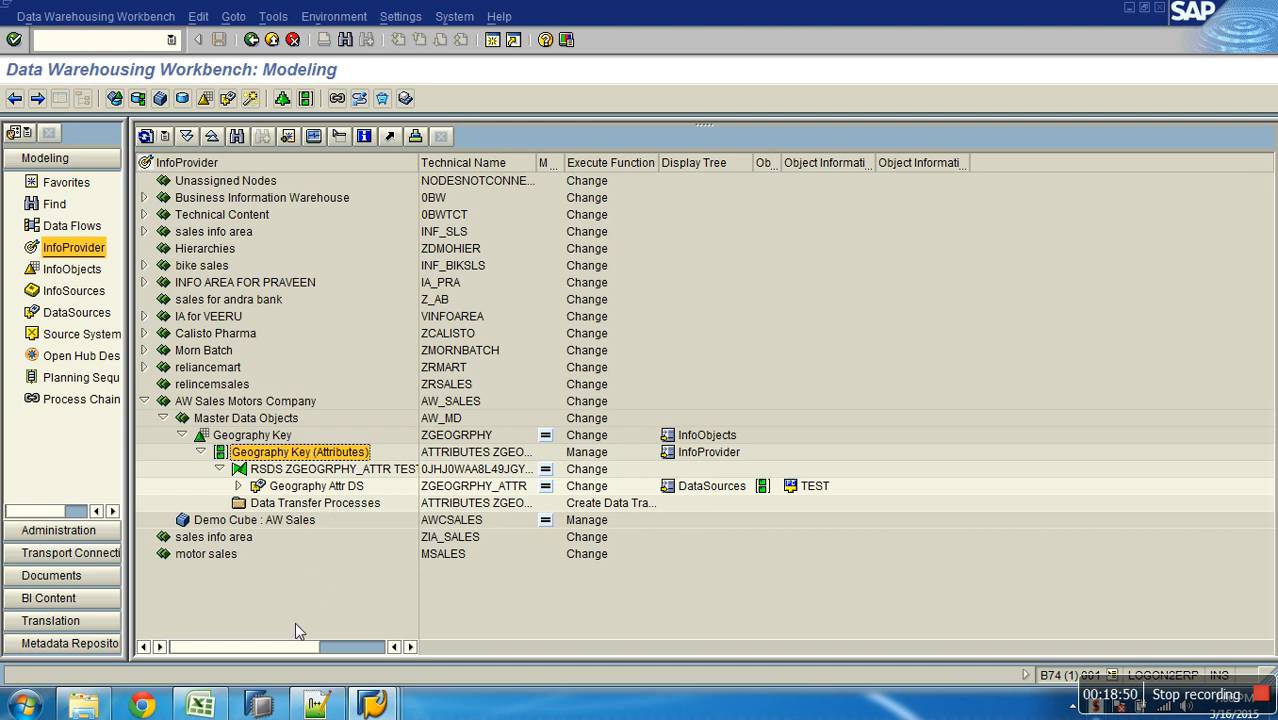
In the Notepad++ notes, add "5. Create Standard DTP to Extract data from SO and load into TO." and return to SAP
{"action": "left_click", "coordinate": [328, 705]}
{"action": "left_click", "coordinate": [497, 504]}
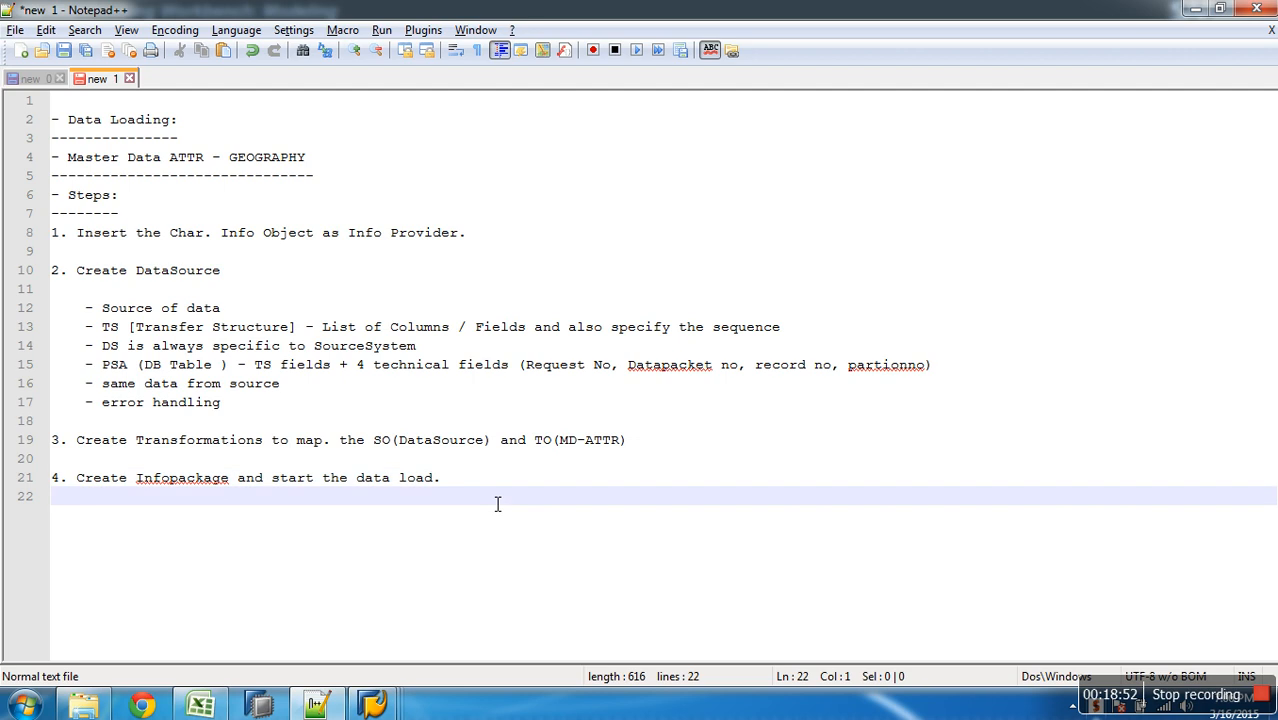
{"action": "key", "text": "Return"}
{"action": "type", "text": "5. "}
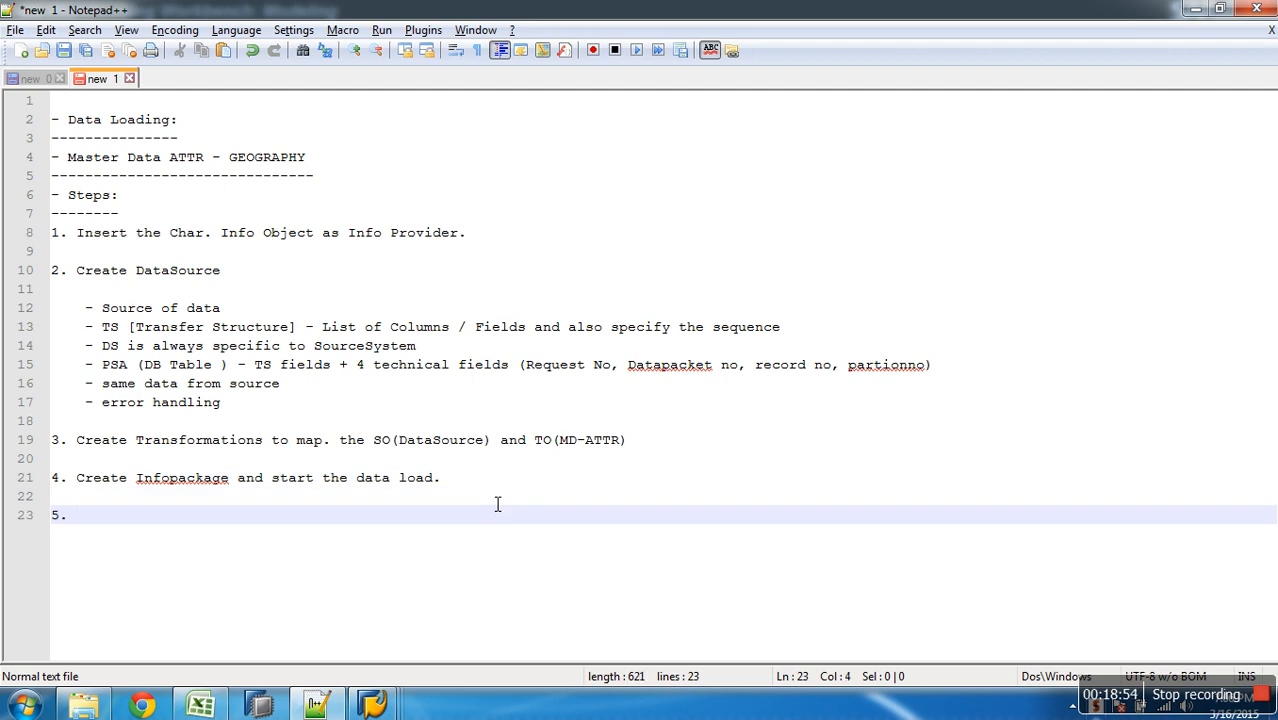
{"action": "type", "text": "Create "}
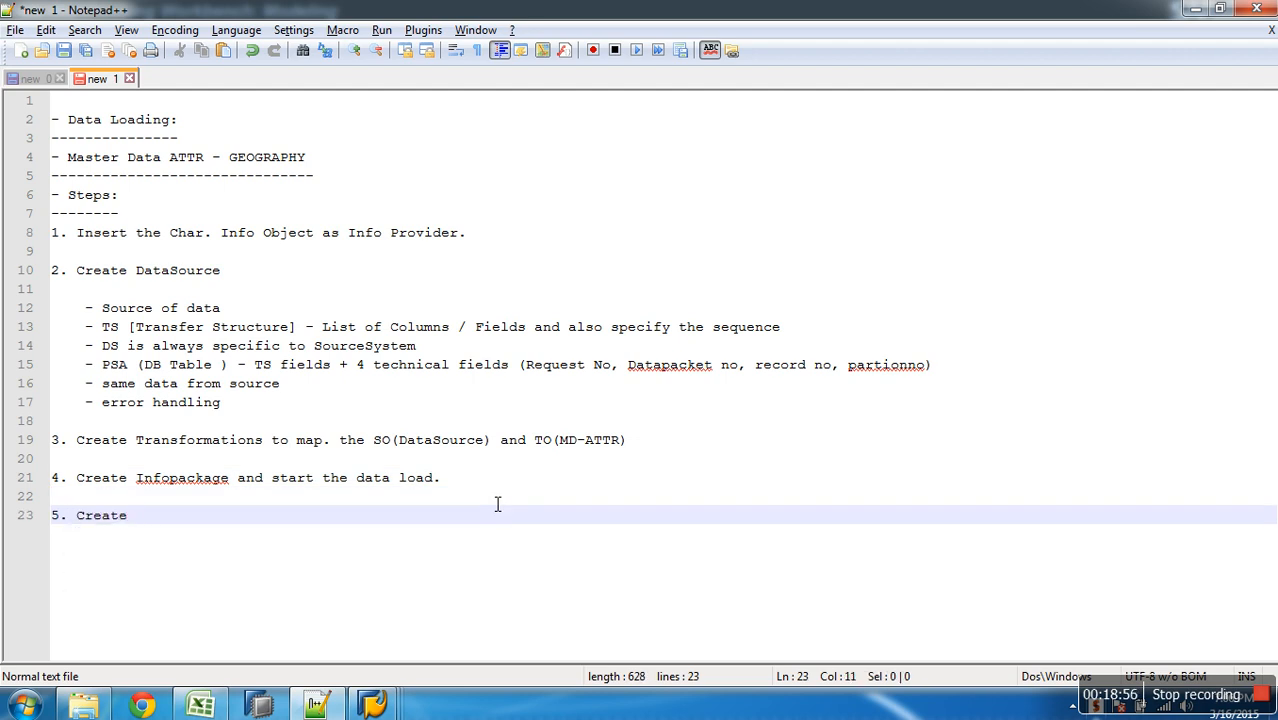
{"action": "type", "text": "Standard DTP to Extract data from mSO"}
{"action": "key", "text": "BackSpace"}
{"action": "key", "text": "BackSpace"}
{"action": "key", "text": "BackSpace"}
{"action": "key", "text": "BackSpace"}
{"action": "key", "text": "BackSpace"}
{"action": "type", "text": "SO and"}
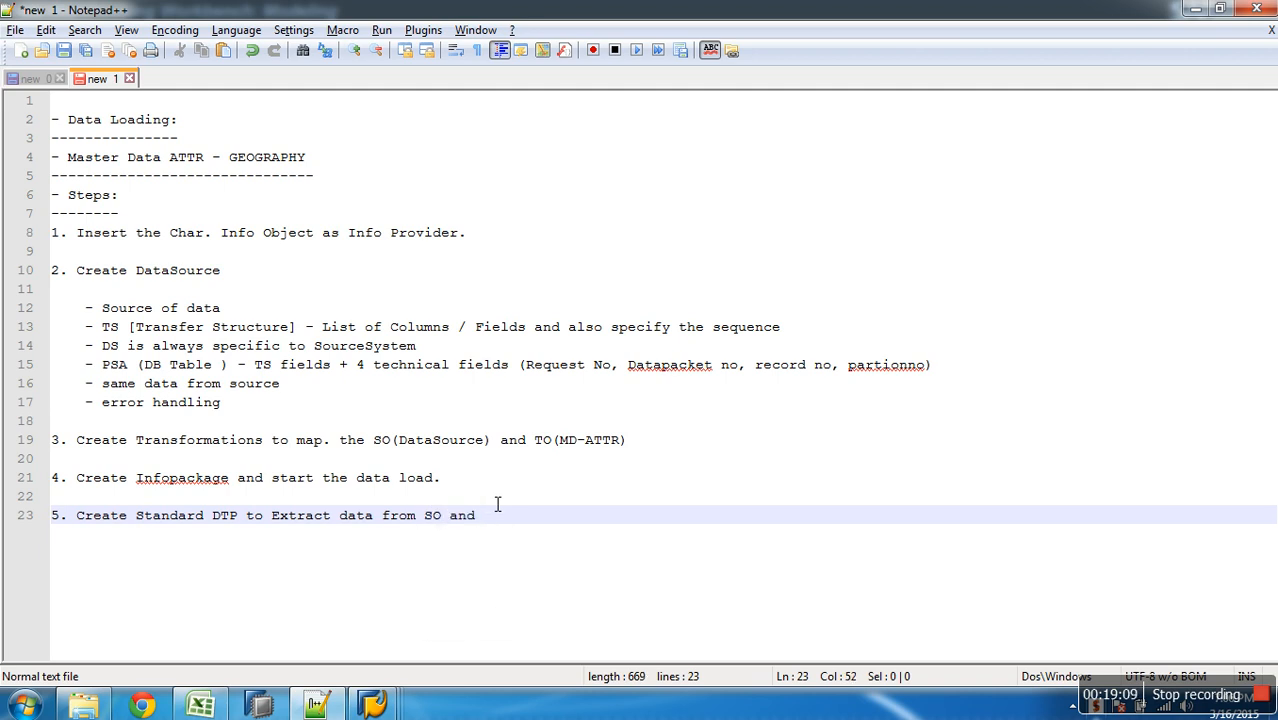
{"action": "type", "text": " load into TO."}
{"action": "key", "text": "alt+Tab"}
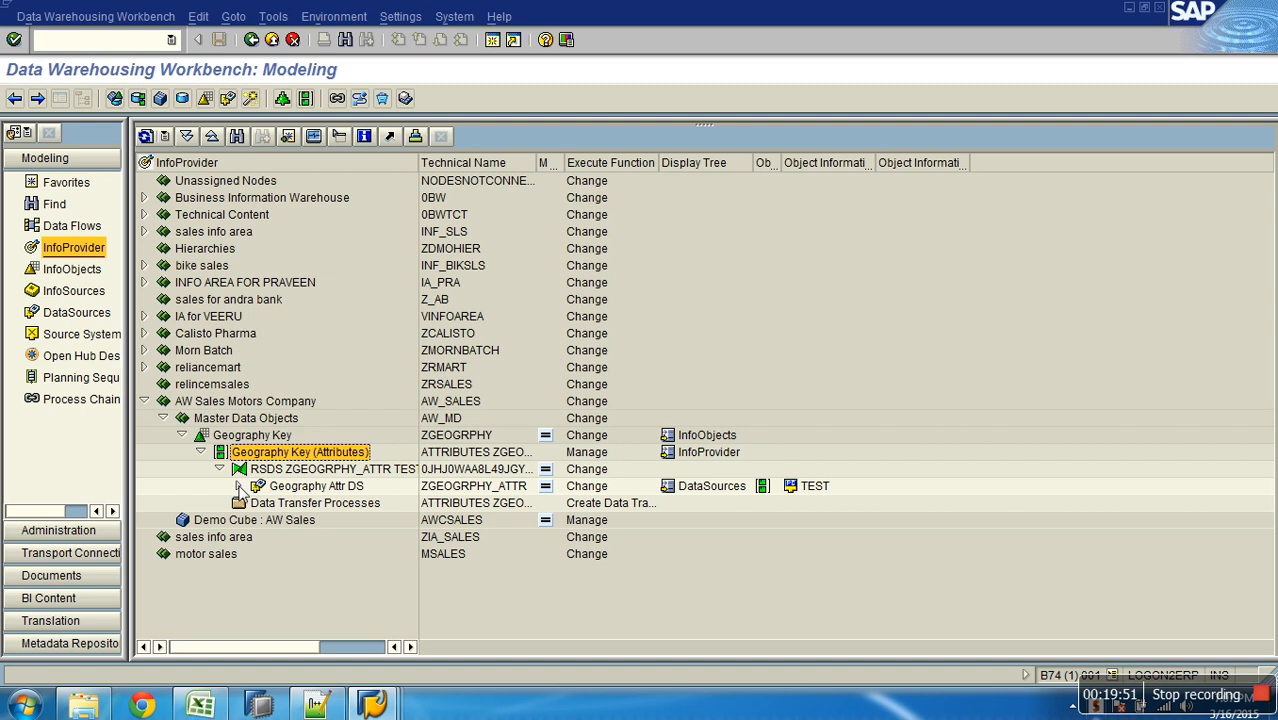
{"action": "left_click", "coordinate": [220, 469]}
{"action": "left_click", "coordinate": [202, 452]}
{"action": "right_click", "coordinate": [287, 454]}
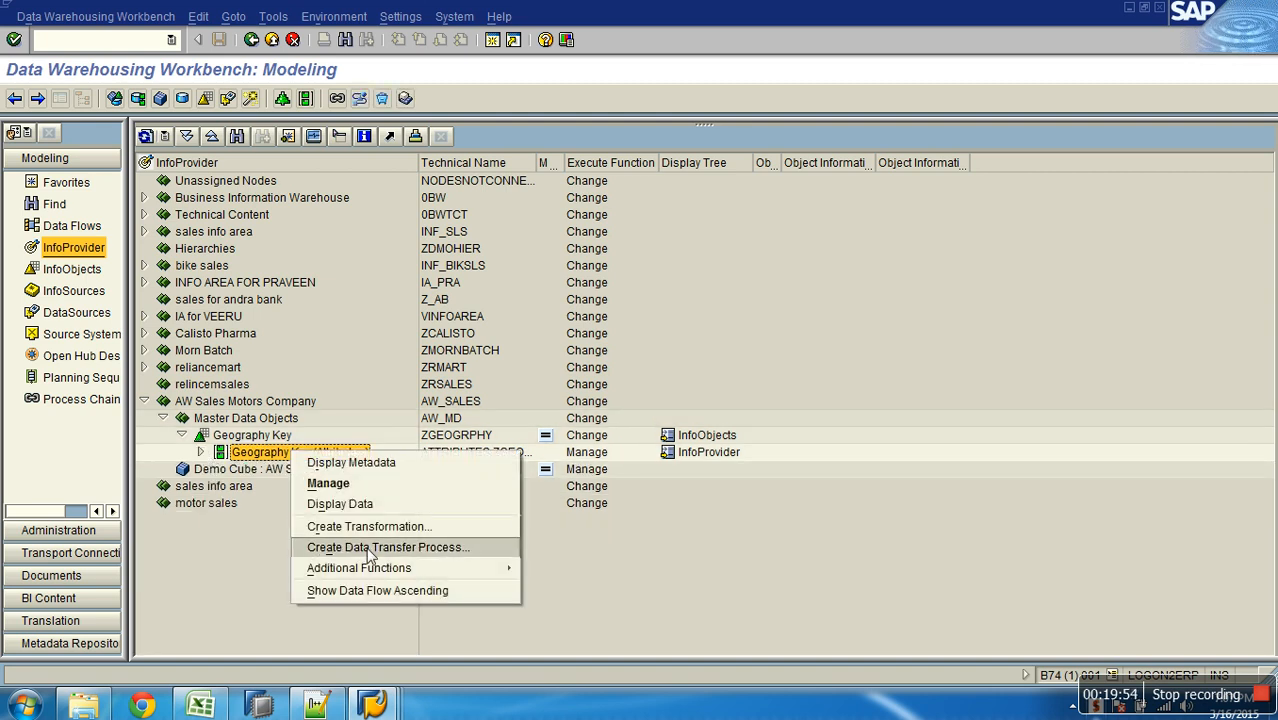
{"action": "left_click", "coordinate": [273, 534]}
{"action": "left_click", "coordinate": [202, 452]}
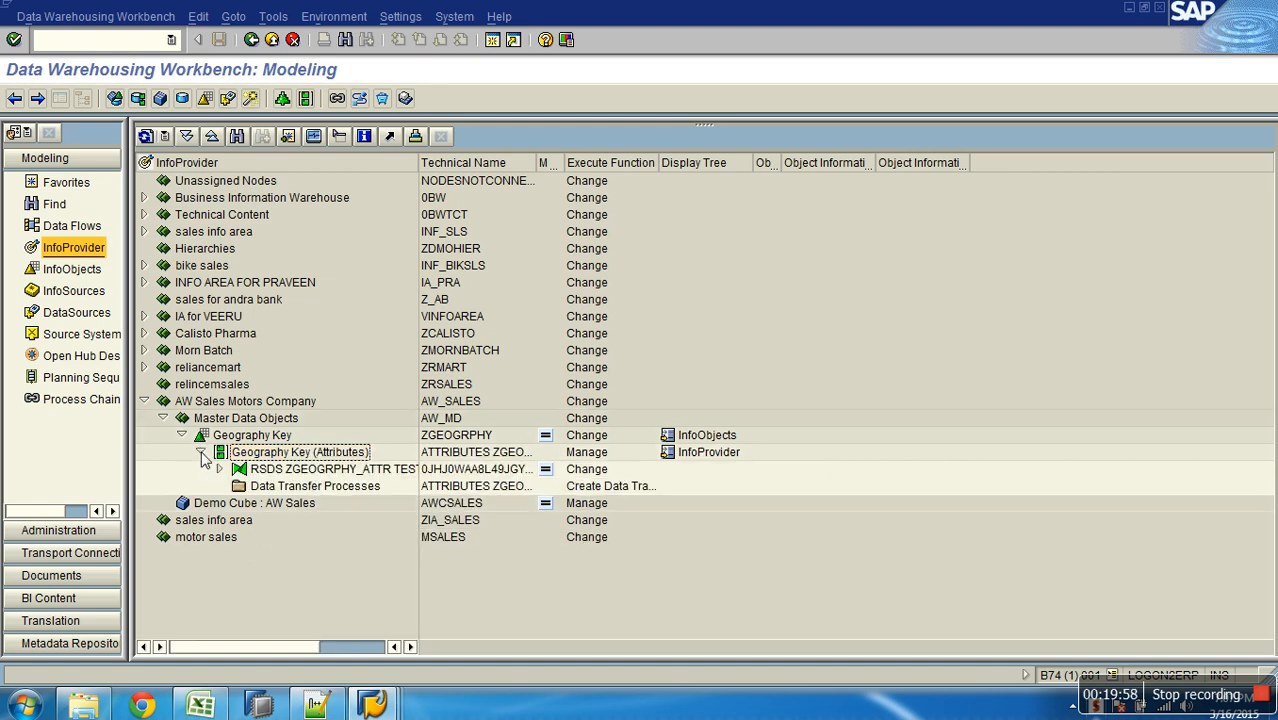
Create a Standard data transfer process for the Geography Key attributes from DataSource ZGEOGRPHY_ATTR in source system TEST
{"action": "left_click", "coordinate": [286, 487]}
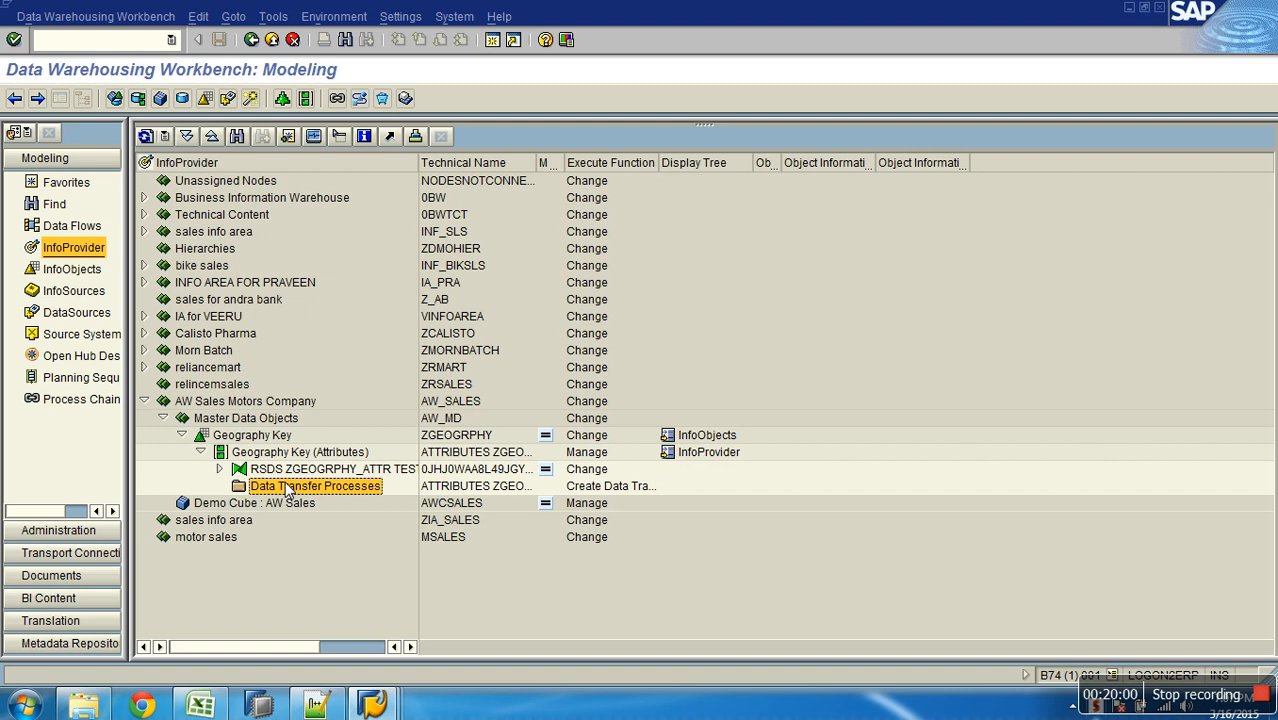
{"action": "right_click", "coordinate": [287, 487]}
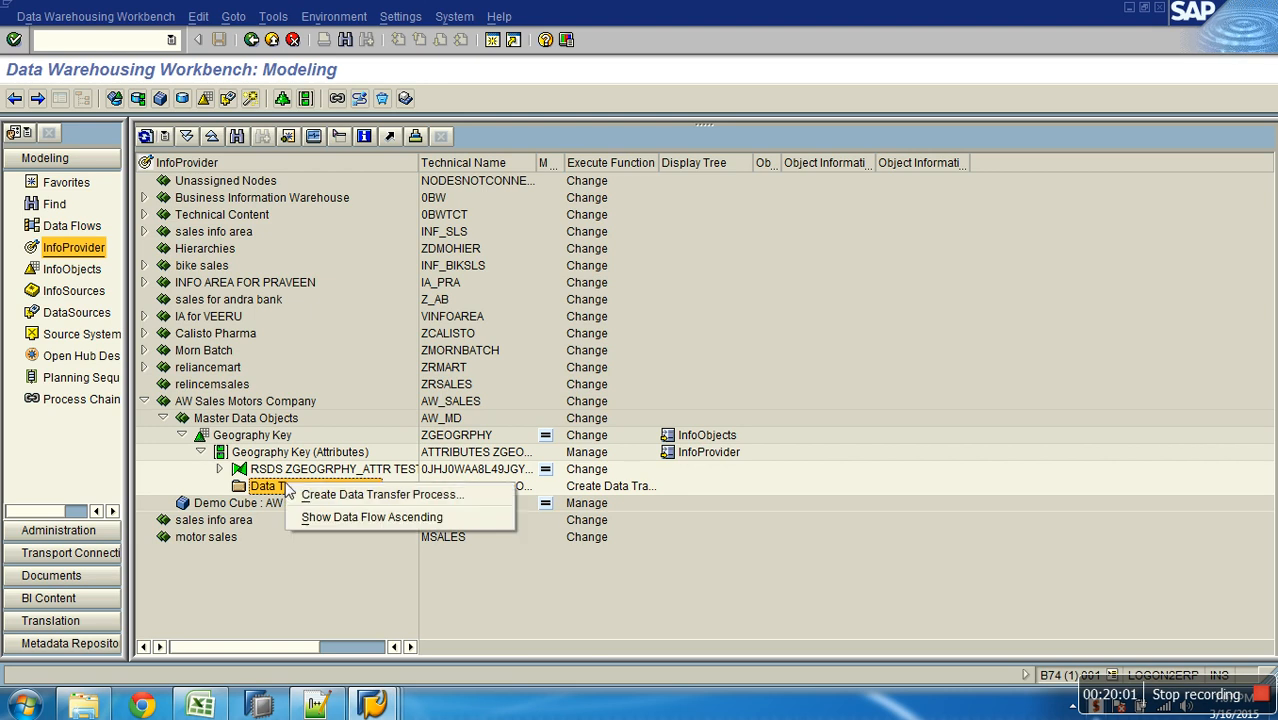
{"action": "left_click", "coordinate": [336, 498]}
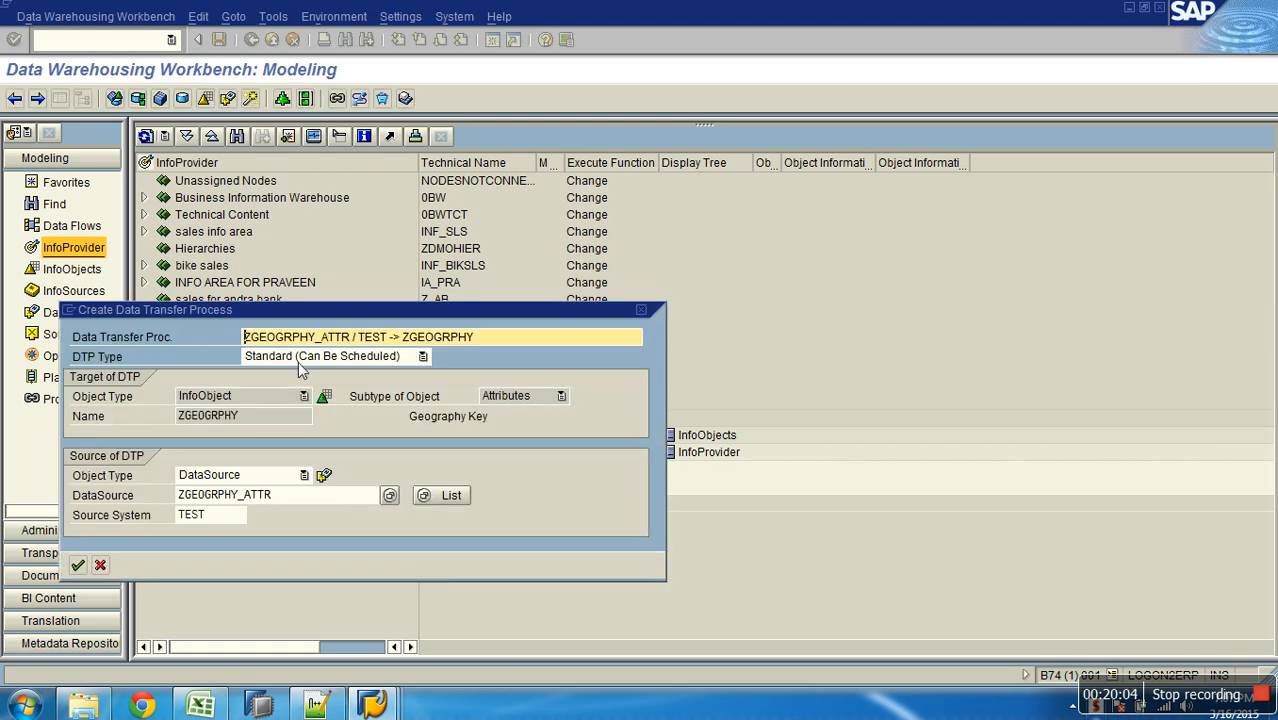
{"action": "left_click_drag", "start_coordinate": [307, 316], "coordinate": [496, 231]}
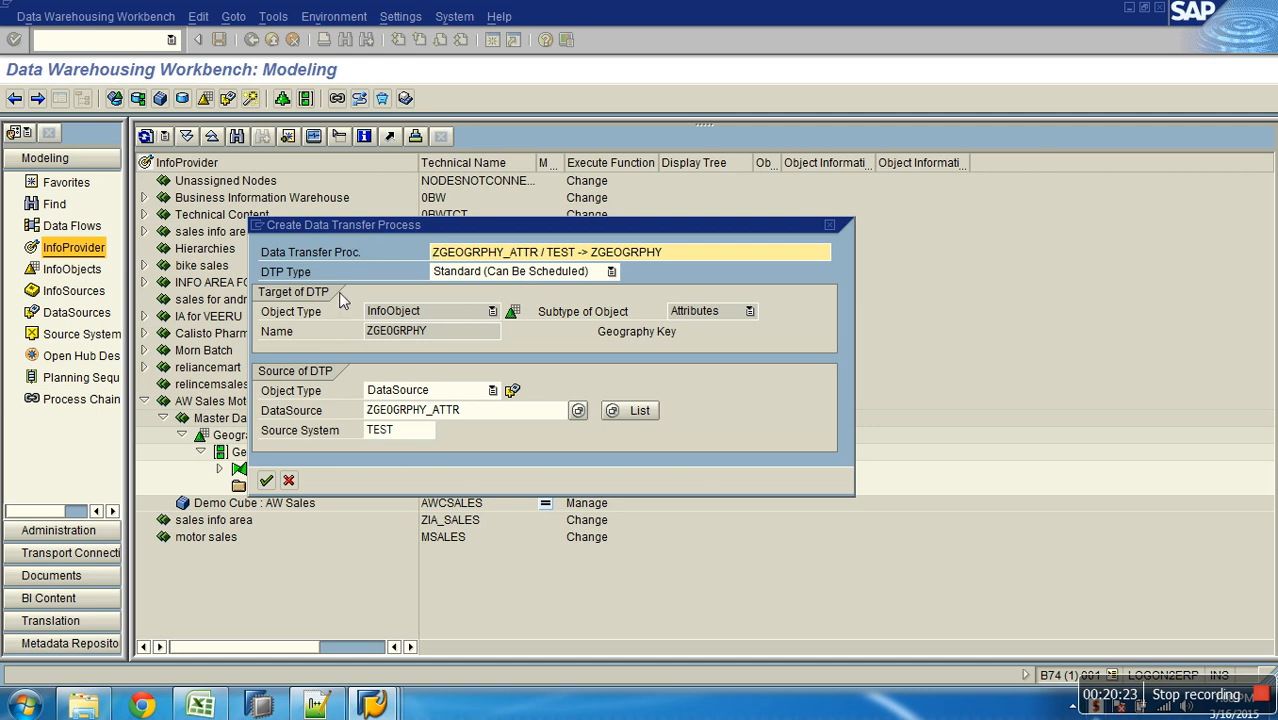
{"action": "left_click", "coordinate": [266, 480]}
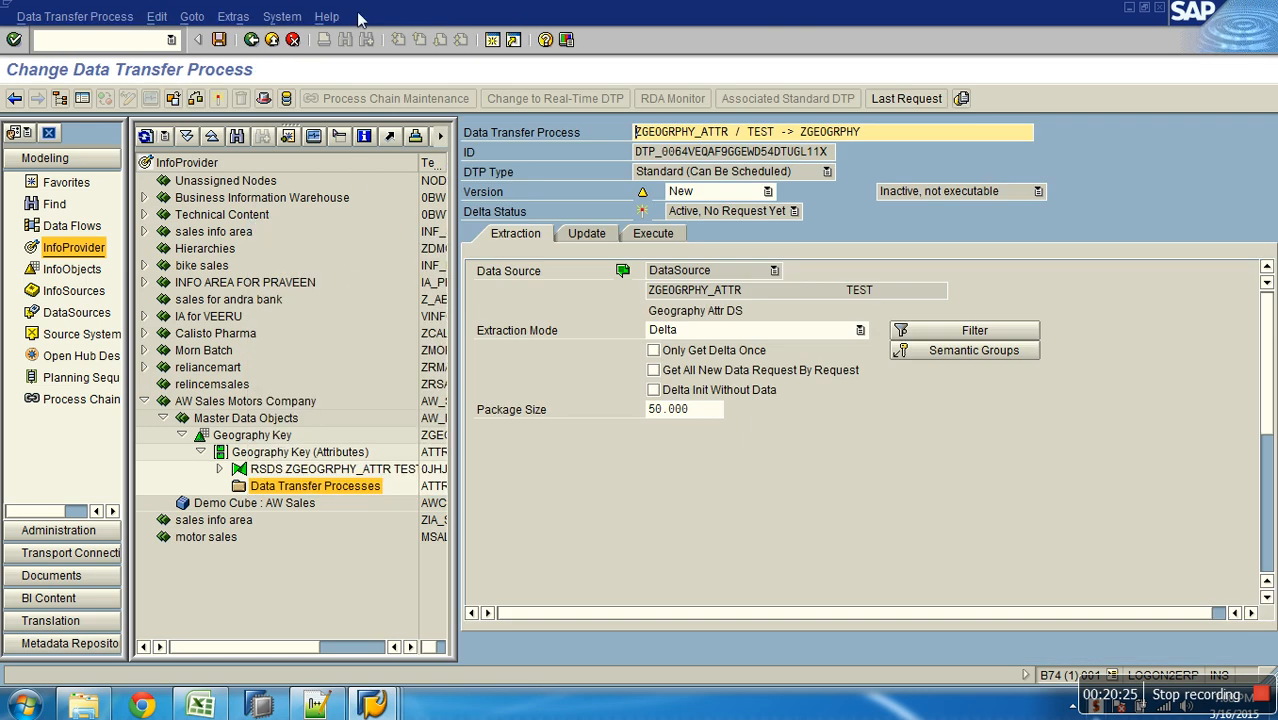
Activate the data transfer process, accept the consistency check, execute it serially in the background and open its request monitor
{"action": "left_click", "coordinate": [218, 99]}
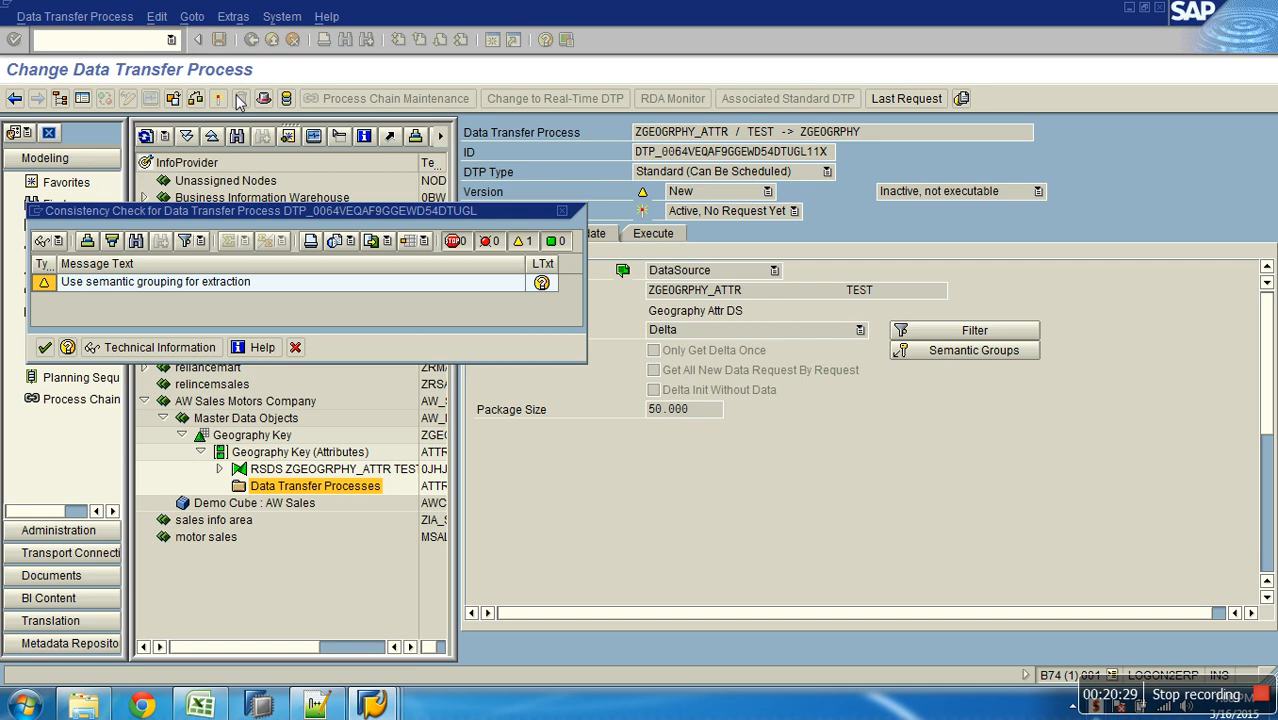
{"action": "left_click", "coordinate": [45, 347]}
{"action": "left_click", "coordinate": [646, 238]}
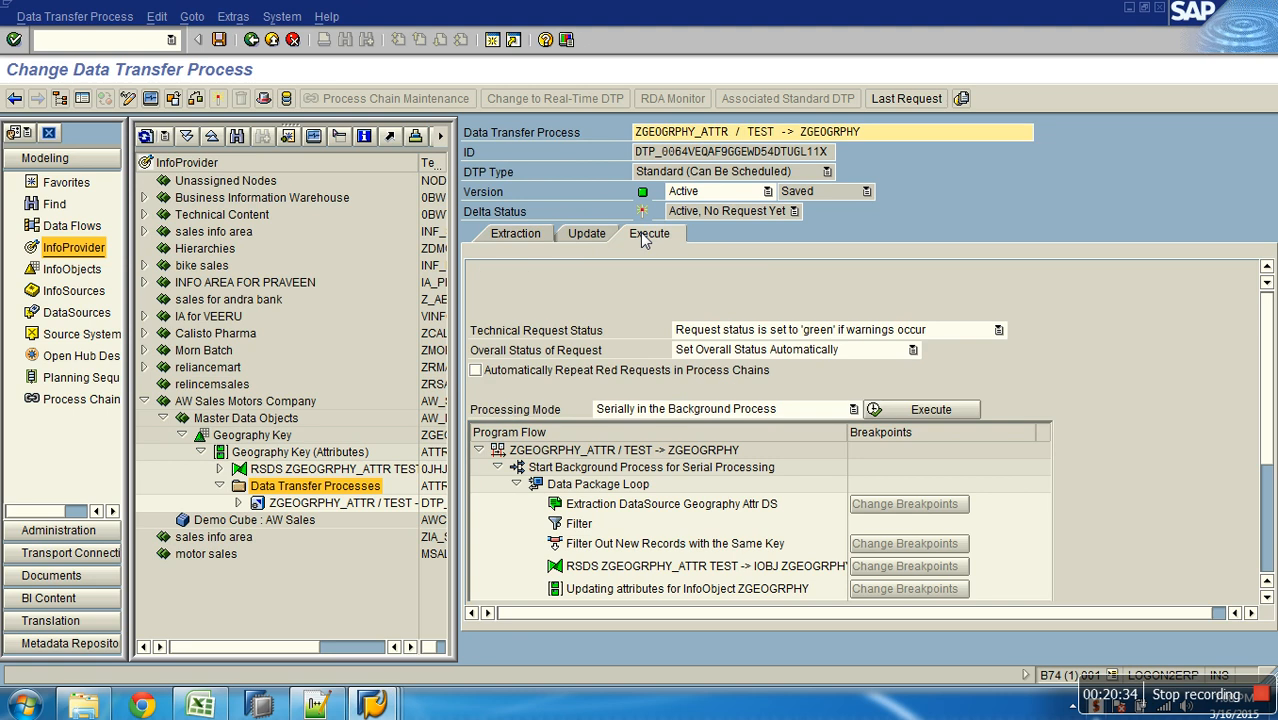
{"action": "left_click", "coordinate": [918, 412]}
{"action": "left_click", "coordinate": [262, 357]}
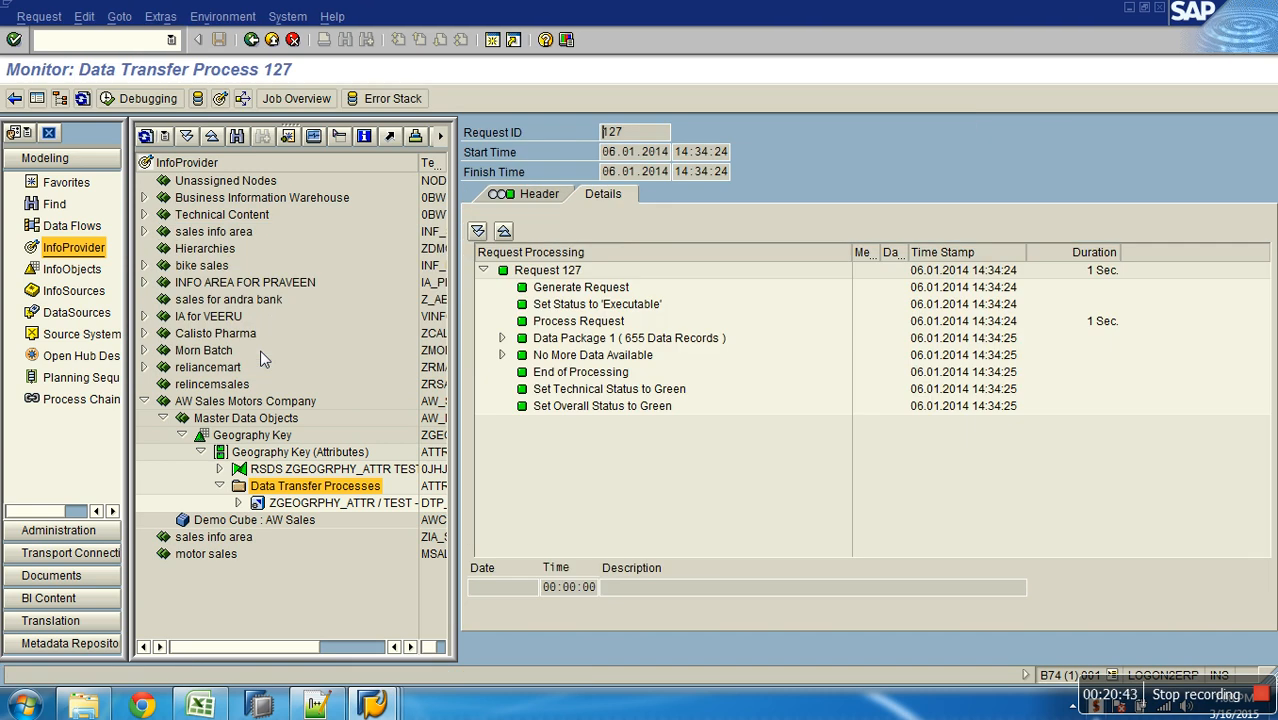
Inspect data package 1 and the header's selection and request IDs in the data transfer process monitor, and return to the modeling tree
{"action": "left_click", "coordinate": [501, 338]}
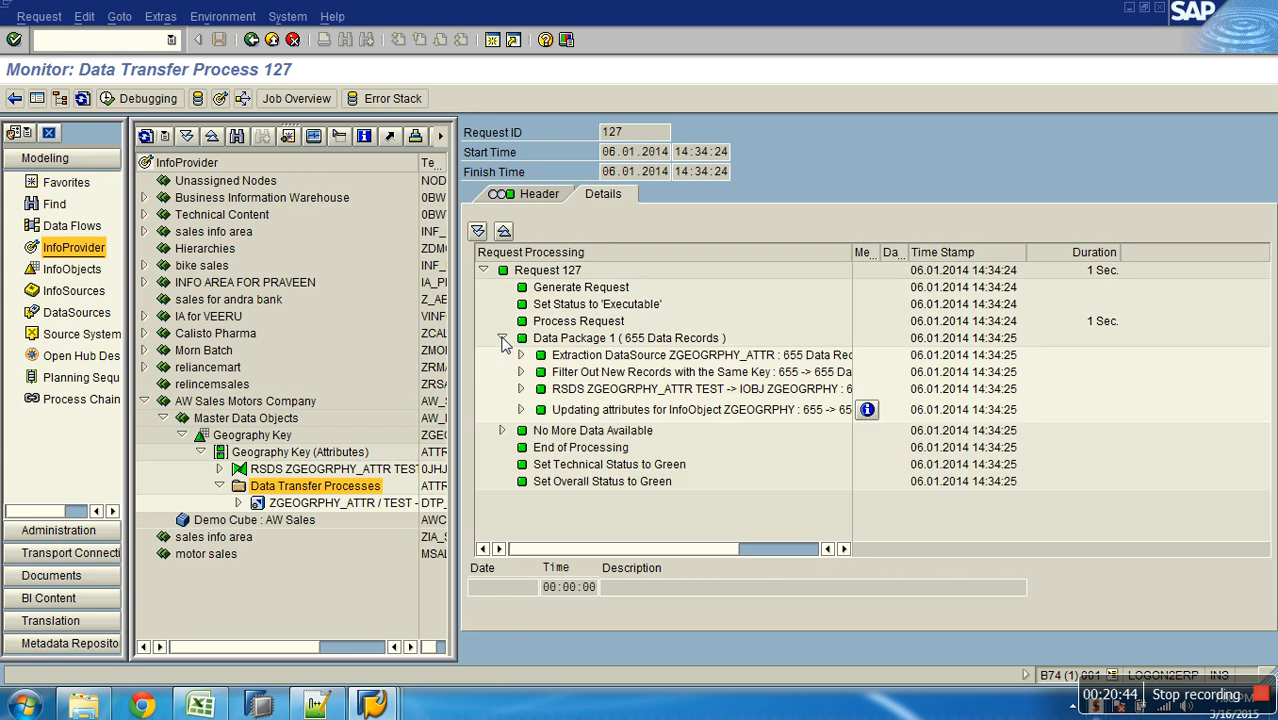
{"action": "left_click", "coordinate": [656, 339]}
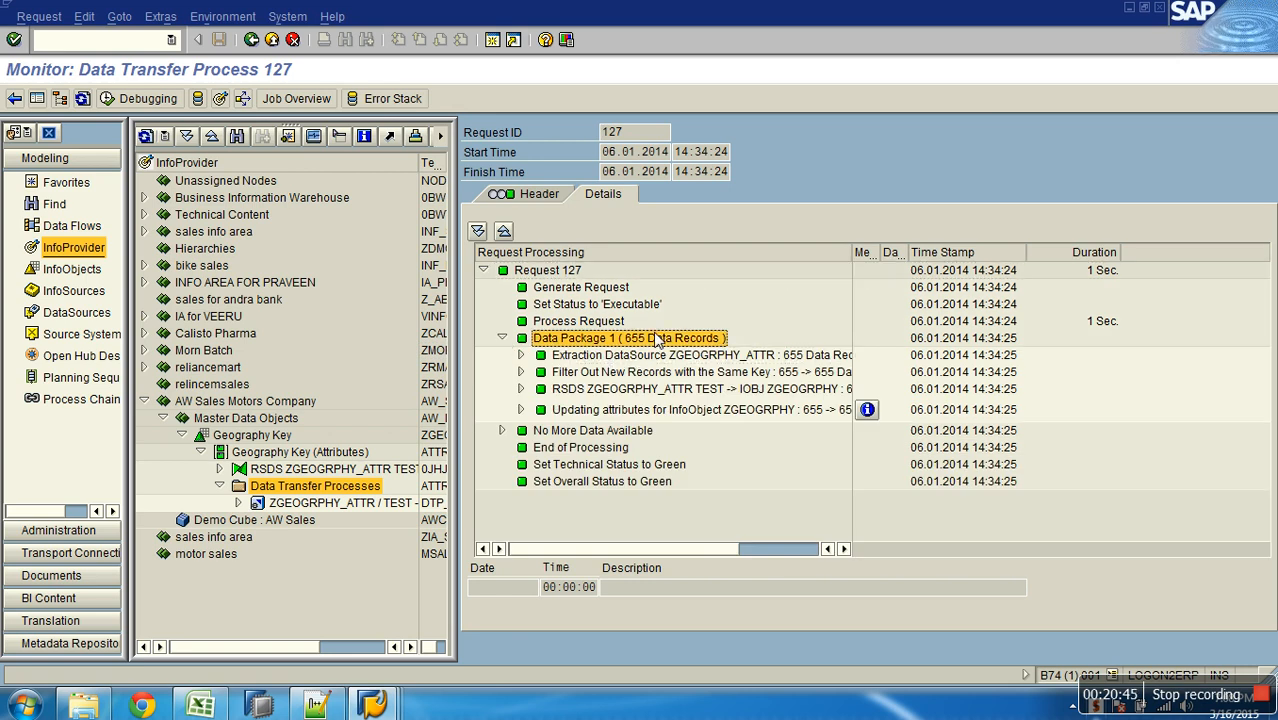
{"action": "left_click", "coordinate": [540, 195]}
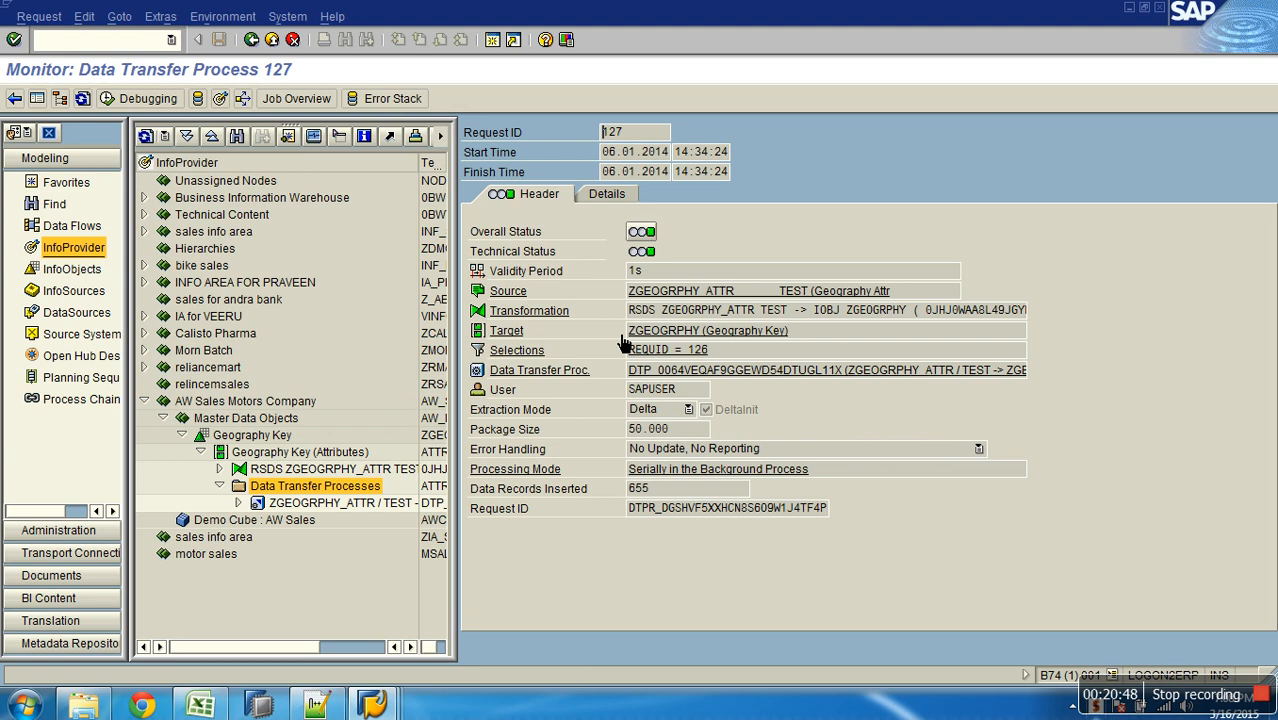
{"action": "left_click", "coordinate": [712, 355]}
{"action": "double_click", "coordinate": [703, 352]}
{"action": "left_click_drag", "start_coordinate": [710, 350], "coordinate": [612, 350]}
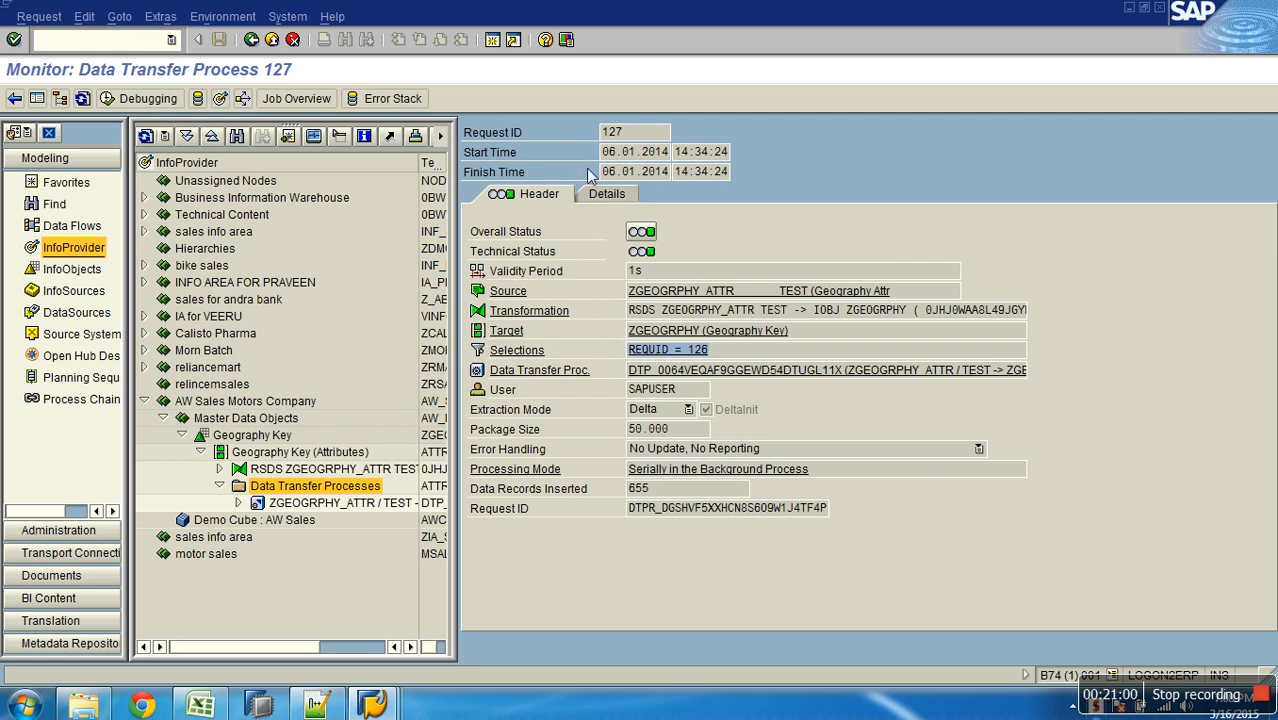
{"action": "left_click_drag", "start_coordinate": [638, 146], "coordinate": [591, 138]}
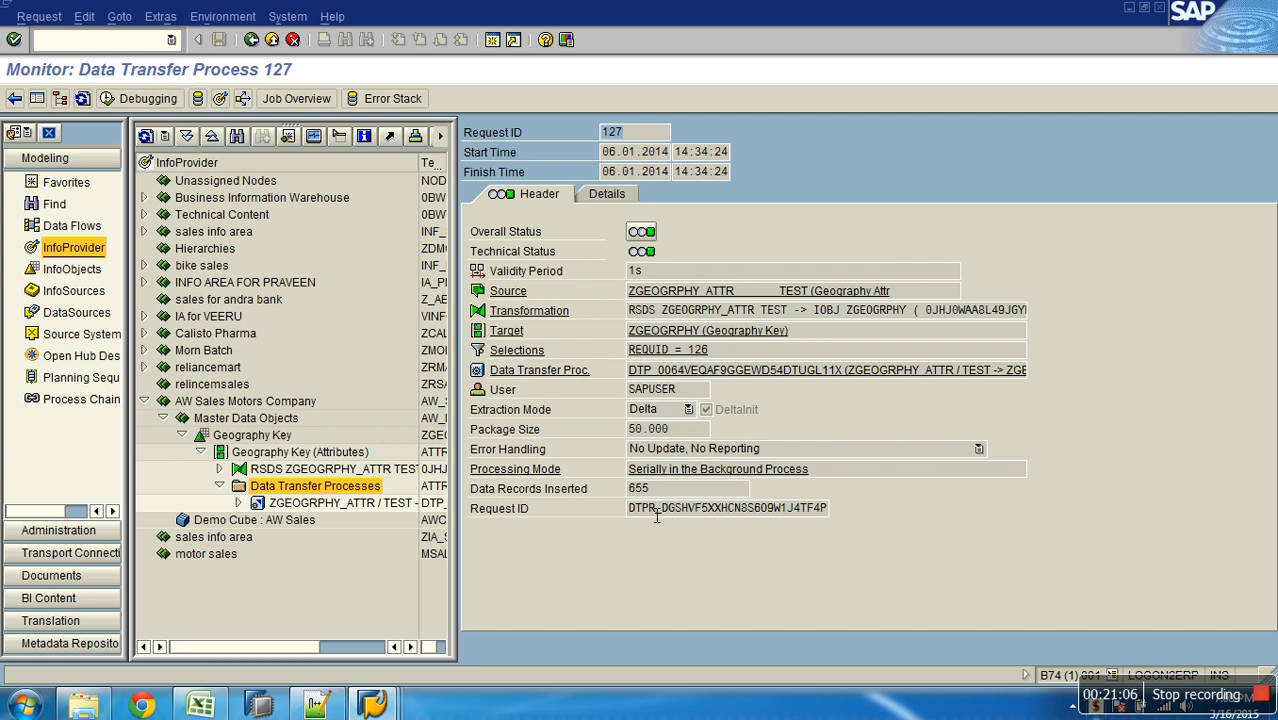
{"action": "left_click_drag", "start_coordinate": [630, 512], "coordinate": [845, 512]}
{"action": "left_click_drag", "start_coordinate": [631, 135], "coordinate": [506, 115]}
{"action": "left_click", "coordinate": [276, 40]}
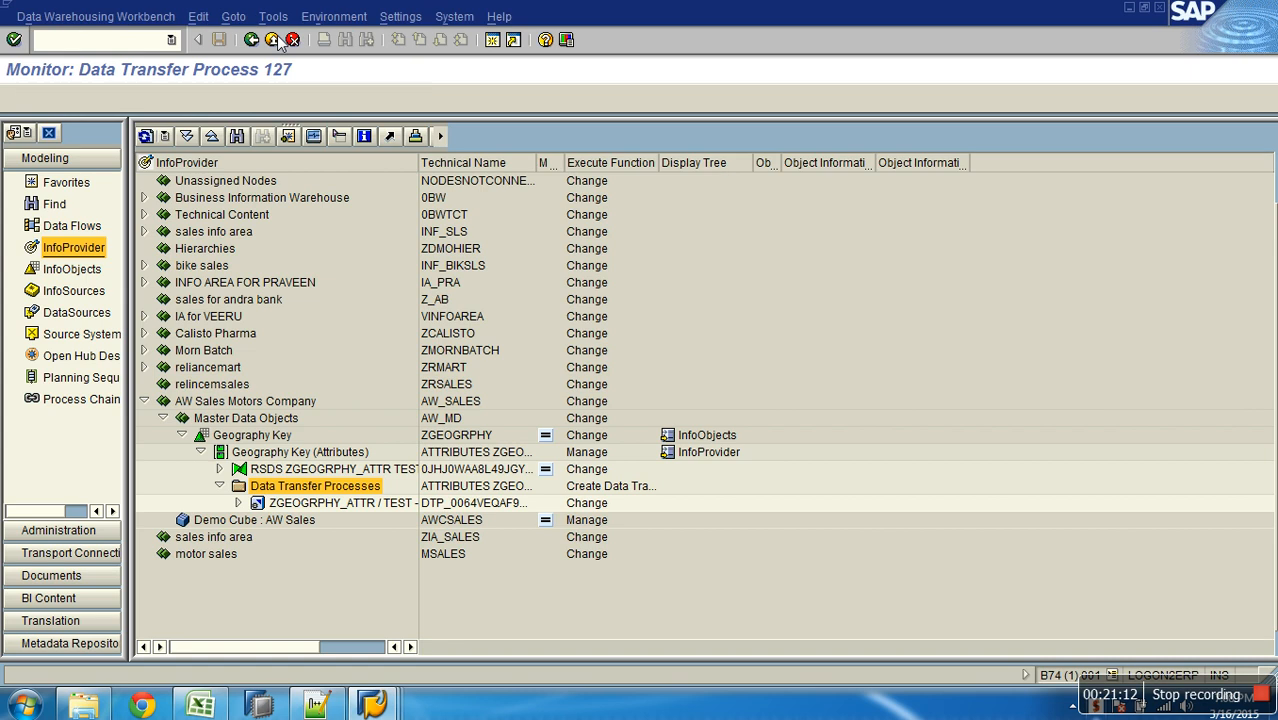
Open request management for Geography Key (Attributes) and check the load request's transferred and added records
{"action": "right_click", "coordinate": [310, 453]}
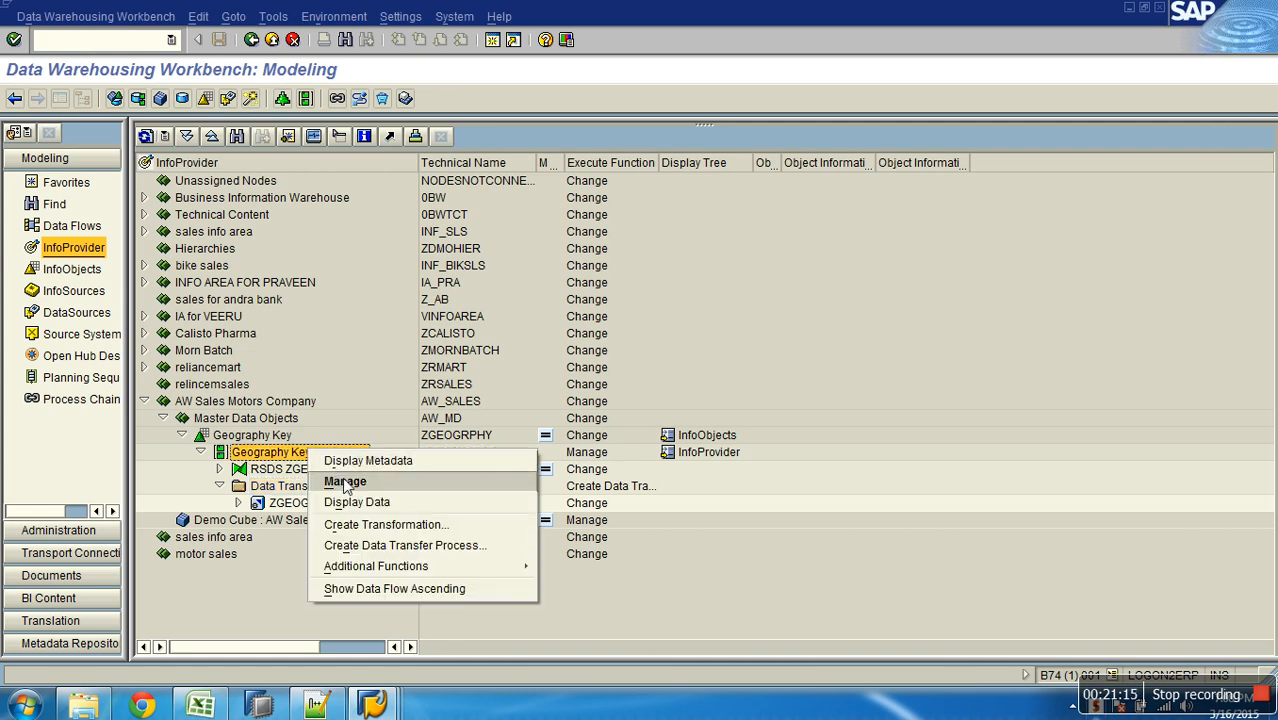
{"action": "left_click", "coordinate": [345, 482]}
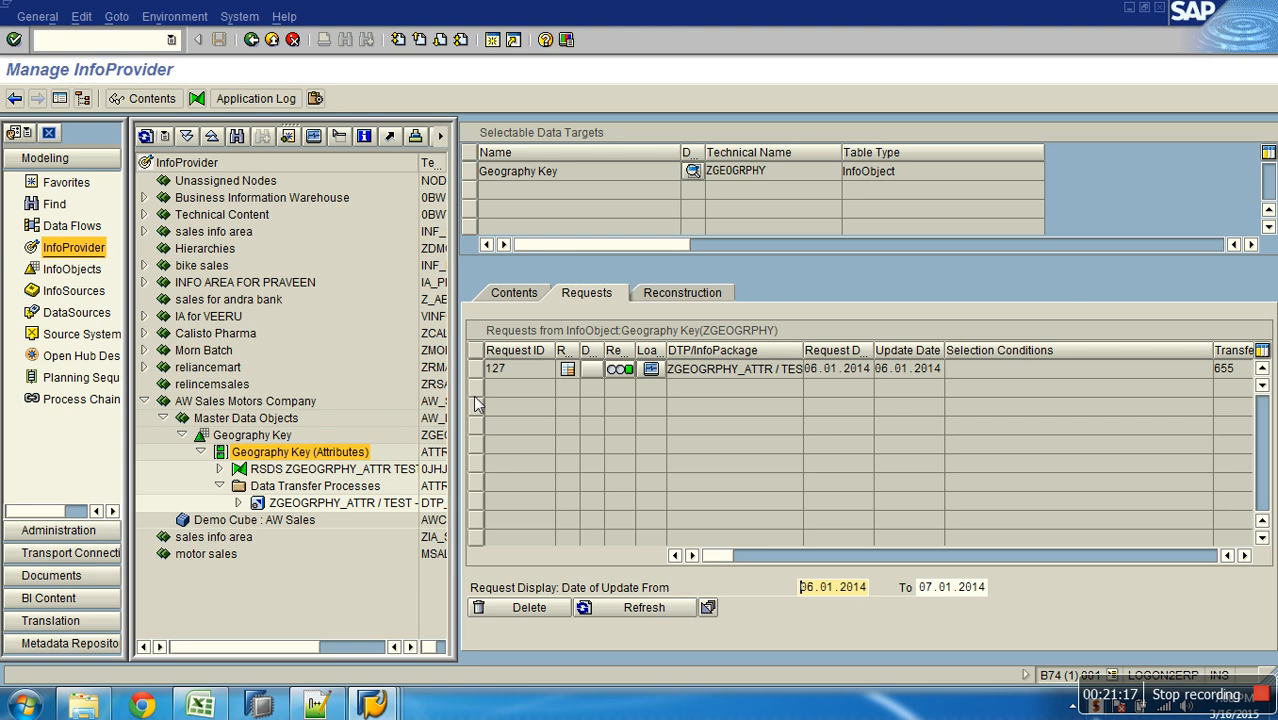
{"action": "double_click", "coordinate": [526, 378]}
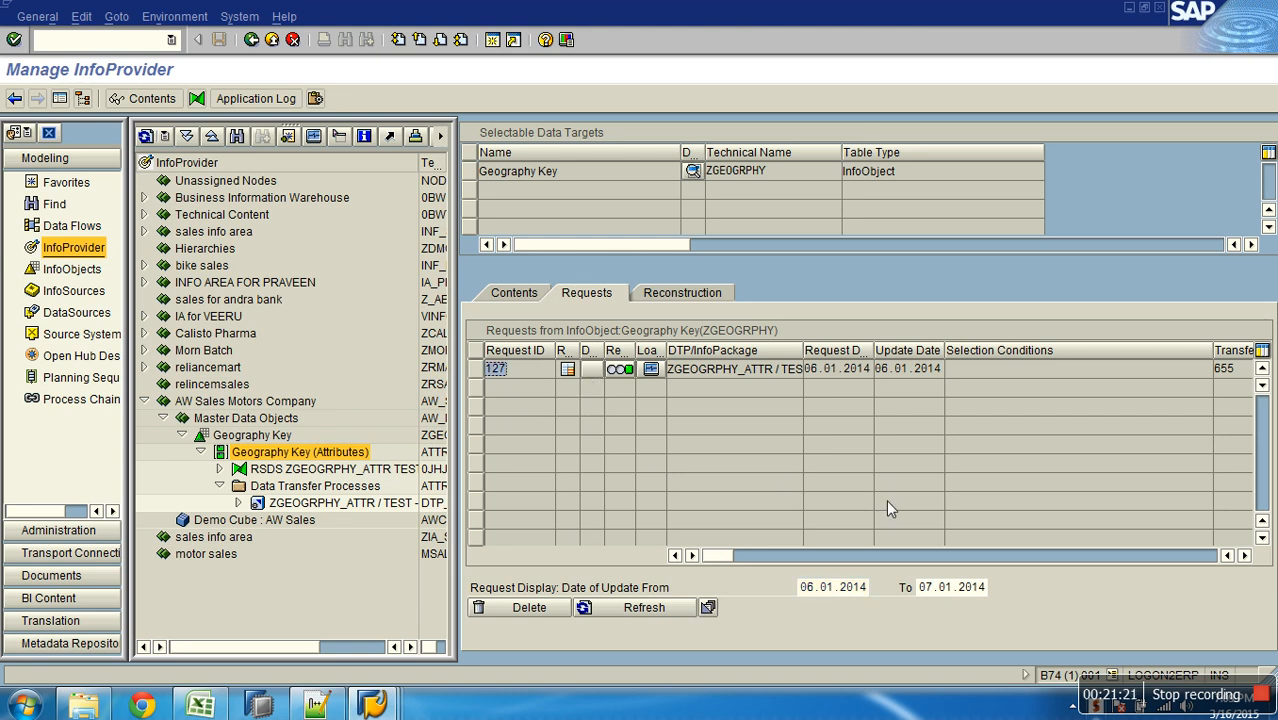
{"action": "left_click", "coordinate": [1245, 556]}
{"action": "left_click", "coordinate": [1245, 556]}
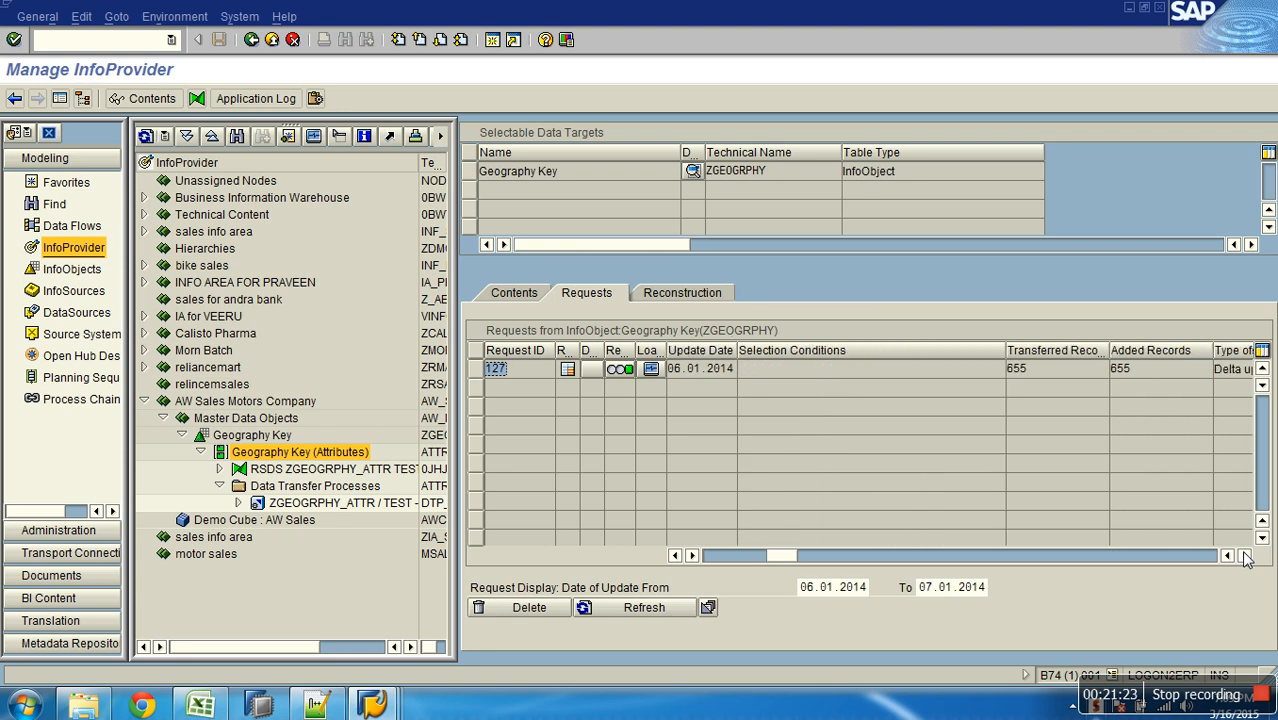
{"action": "double_click", "coordinate": [1155, 378]}
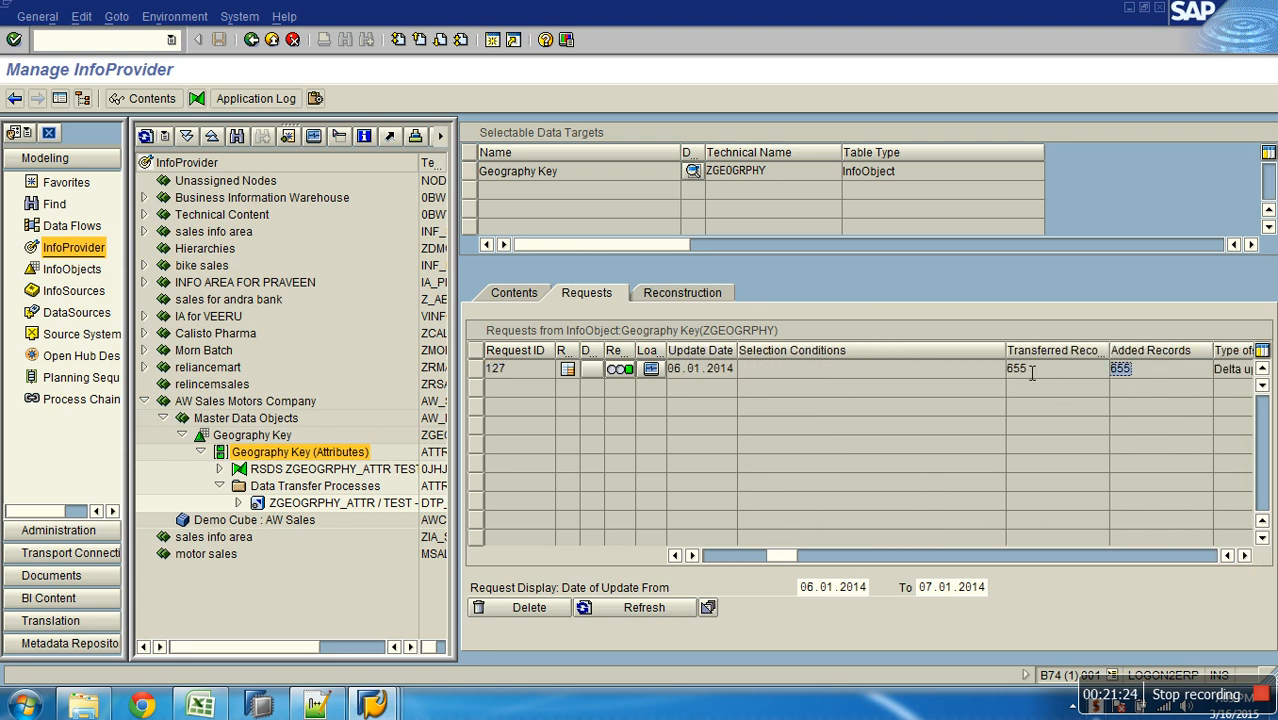
Check the request number of the load request in the Geography Key requests list
{"action": "left_click", "coordinate": [1245, 556]}
{"action": "left_click", "coordinate": [1245, 556]}
{"action": "left_click", "coordinate": [1245, 556]}
{"action": "left_click", "coordinate": [1245, 556]}
{"action": "left_click", "coordinate": [1245, 556]}
{"action": "left_click", "coordinate": [1245, 556]}
{"action": "left_click", "coordinate": [1245, 556]}
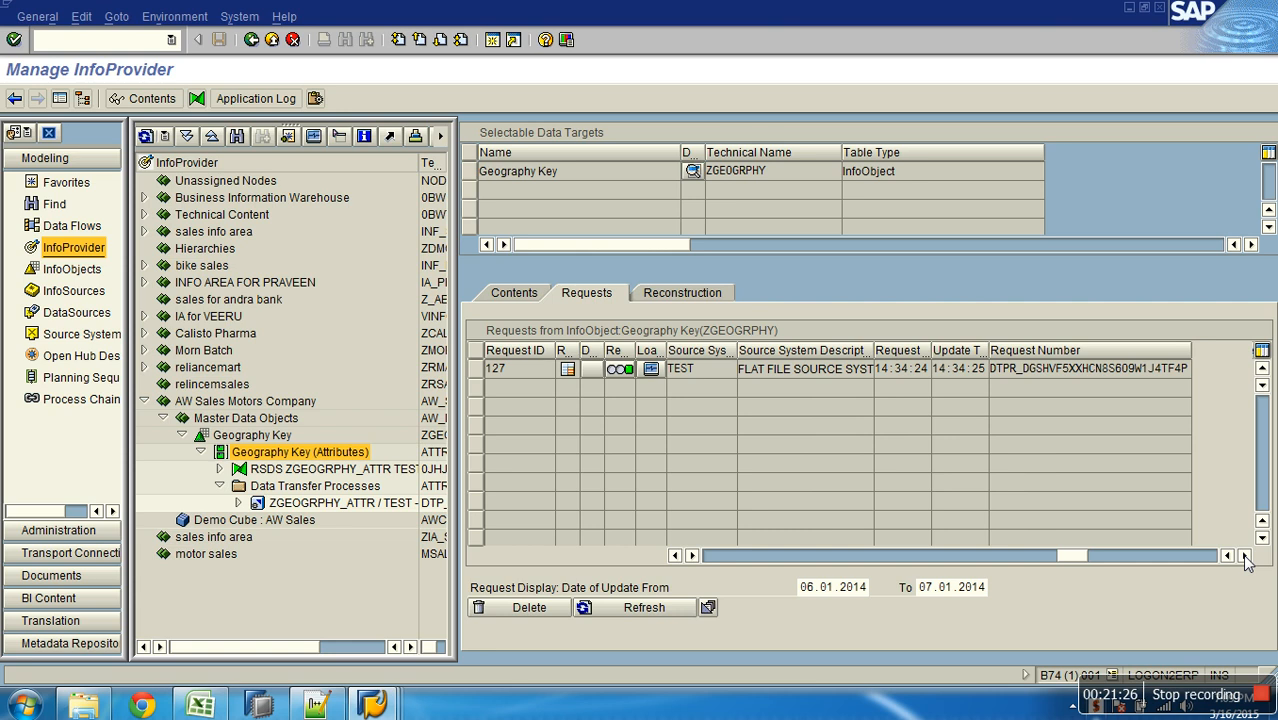
{"action": "left_click", "coordinate": [1245, 556]}
{"action": "double_click", "coordinate": [940, 372]}
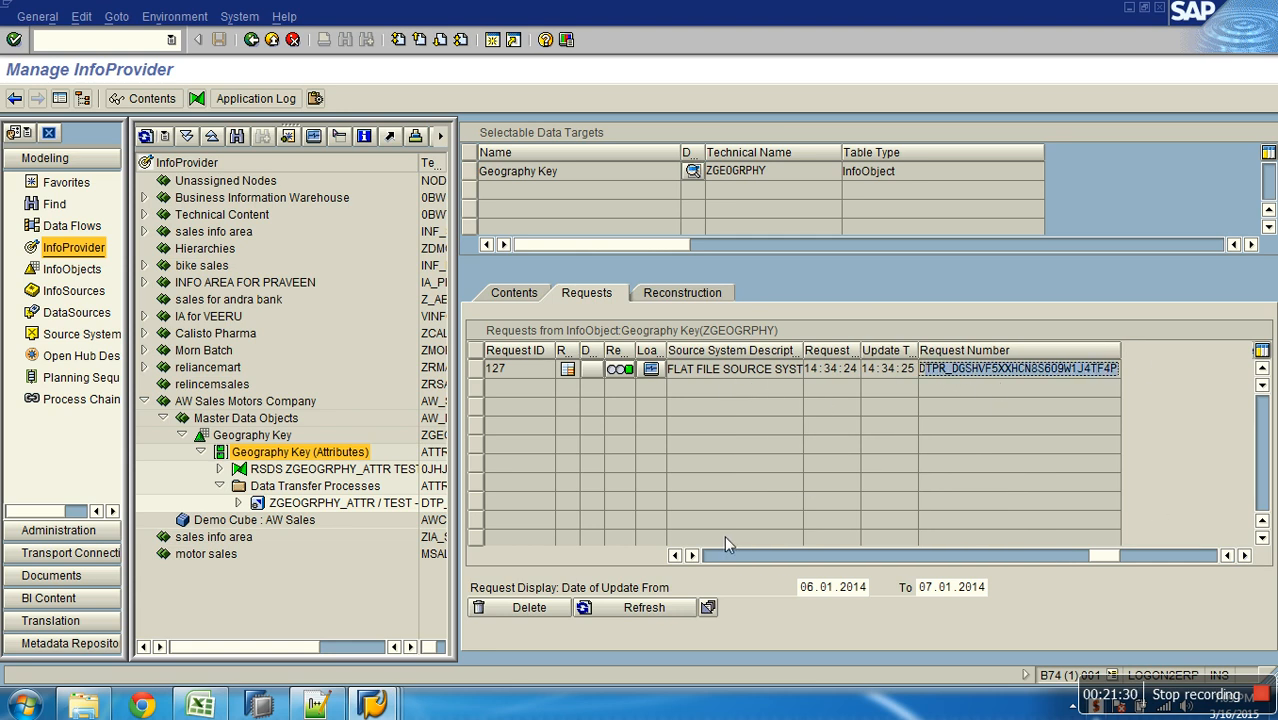
Check the DataSource of the load request, and leave request management for the modeling tree
{"action": "left_click", "coordinate": [674, 556]}
{"action": "left_click", "coordinate": [674, 556]}
{"action": "left_click", "coordinate": [674, 556]}
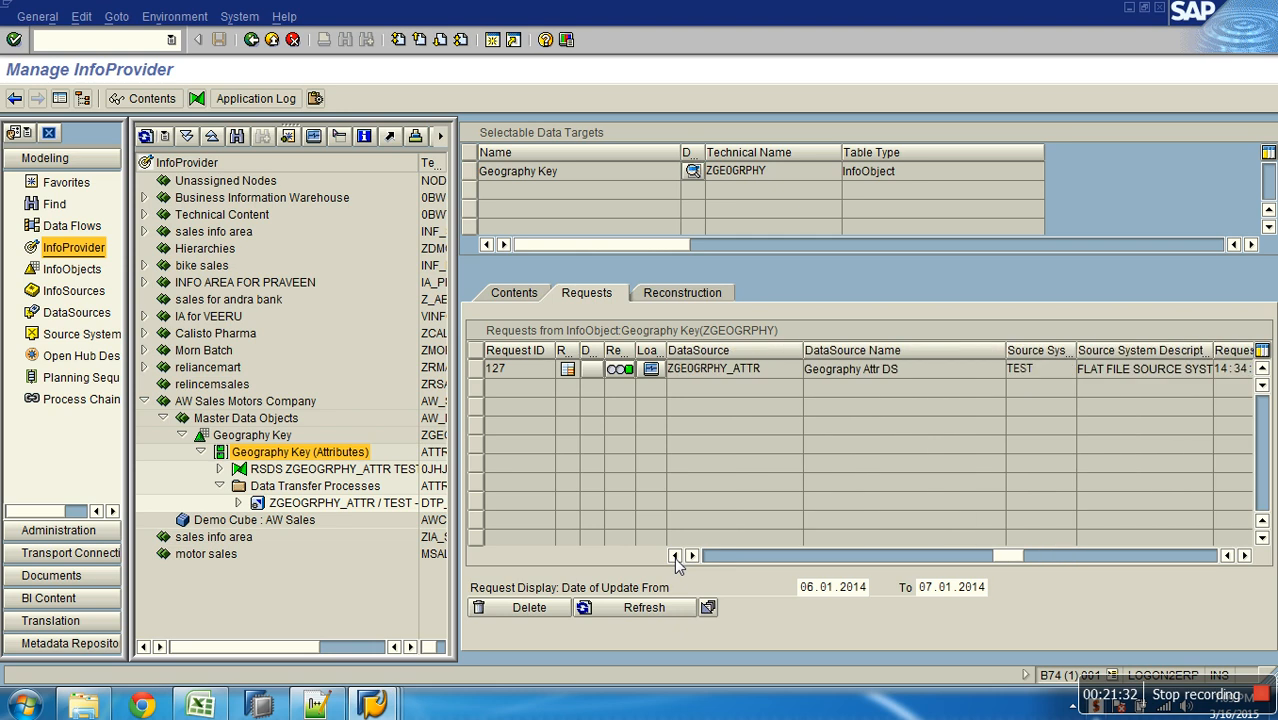
{"action": "left_click", "coordinate": [674, 556]}
{"action": "left_click", "coordinate": [910, 370]}
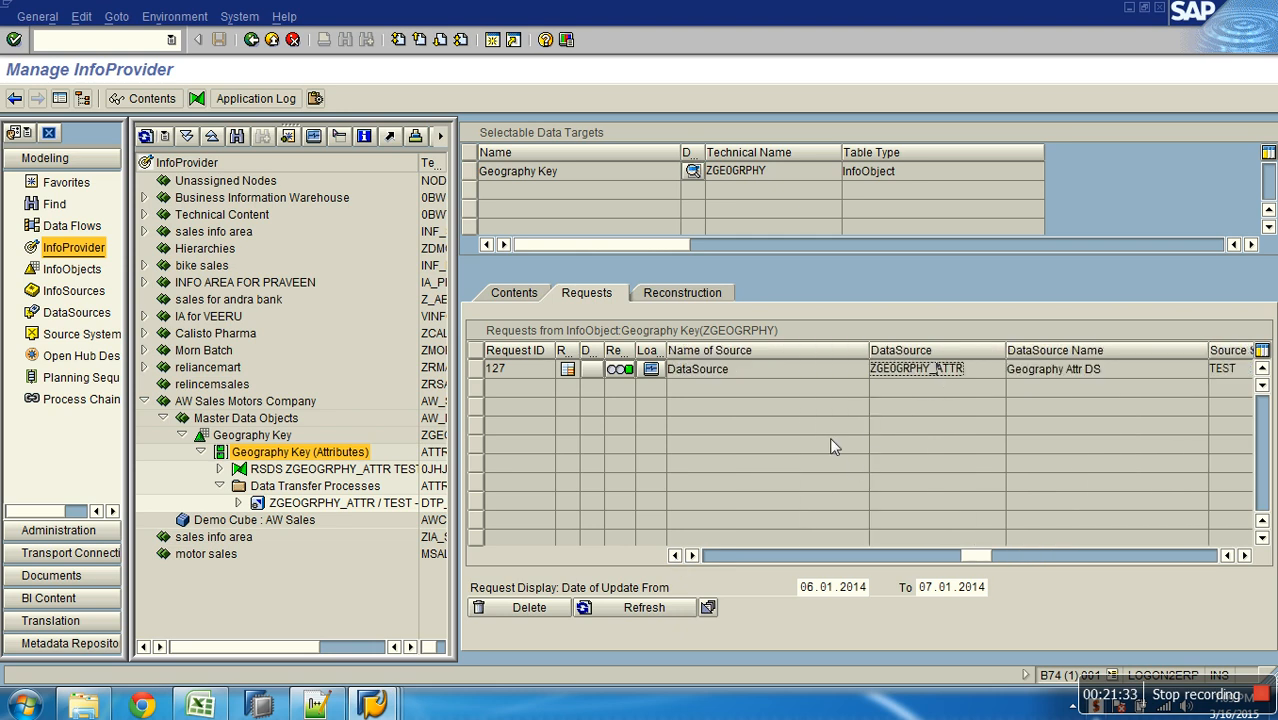
{"action": "left_click", "coordinate": [675, 556]}
{"action": "left_click", "coordinate": [675, 556]}
{"action": "left_click", "coordinate": [675, 556]}
{"action": "left_click", "coordinate": [675, 556]}
{"action": "left_click", "coordinate": [675, 556]}
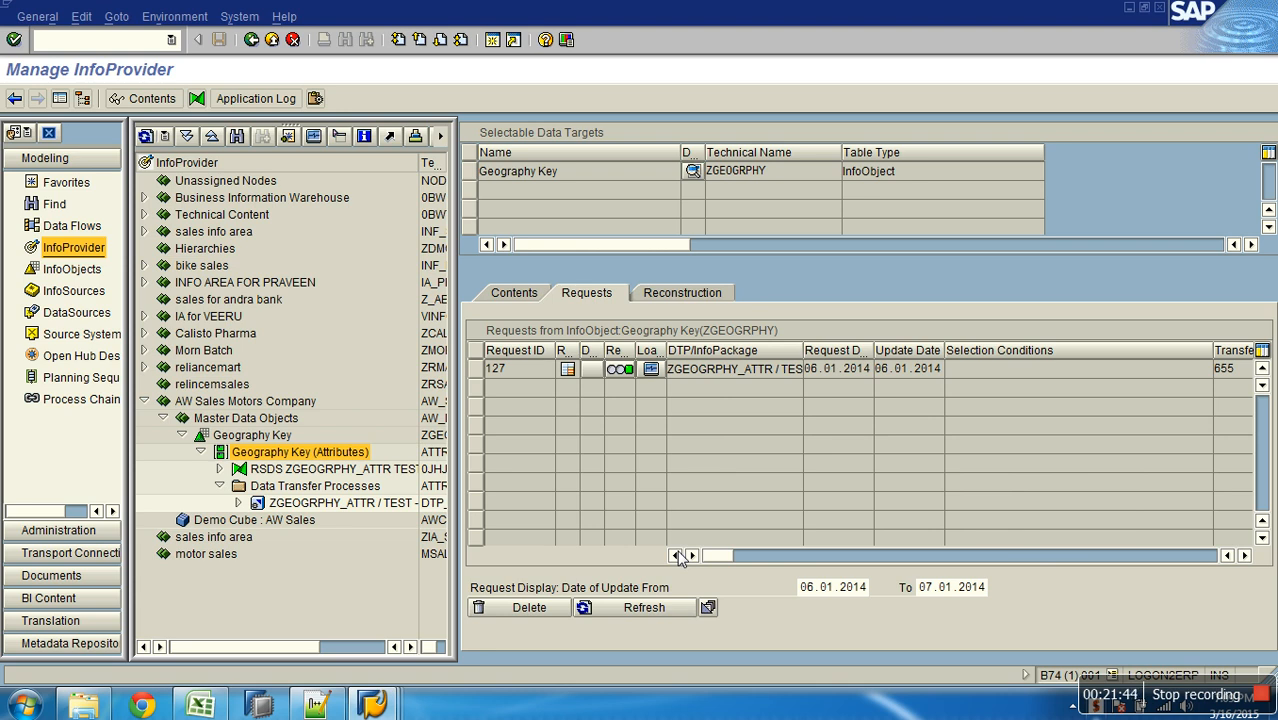
{"action": "left_click", "coordinate": [272, 42]}
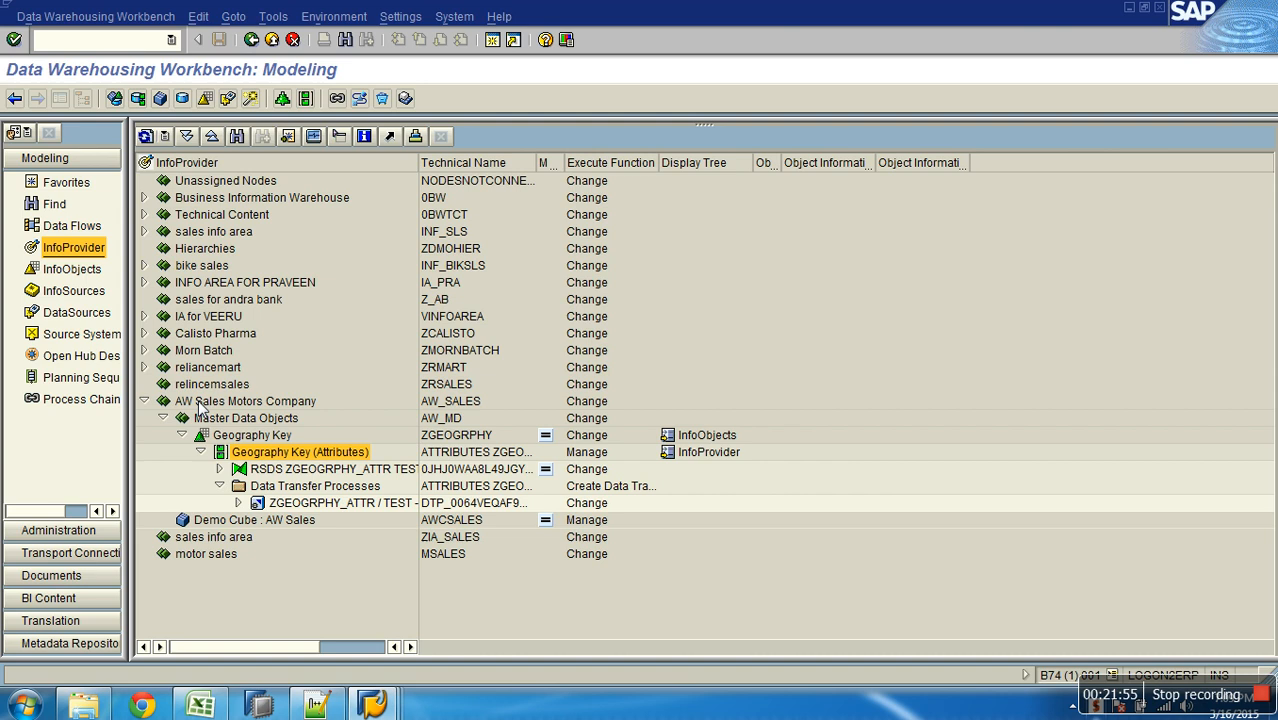
Open master data maintenance for the Geography Key InfoObject with unrestricted selections and look through the loaded records
{"action": "left_click", "coordinate": [245, 436]}
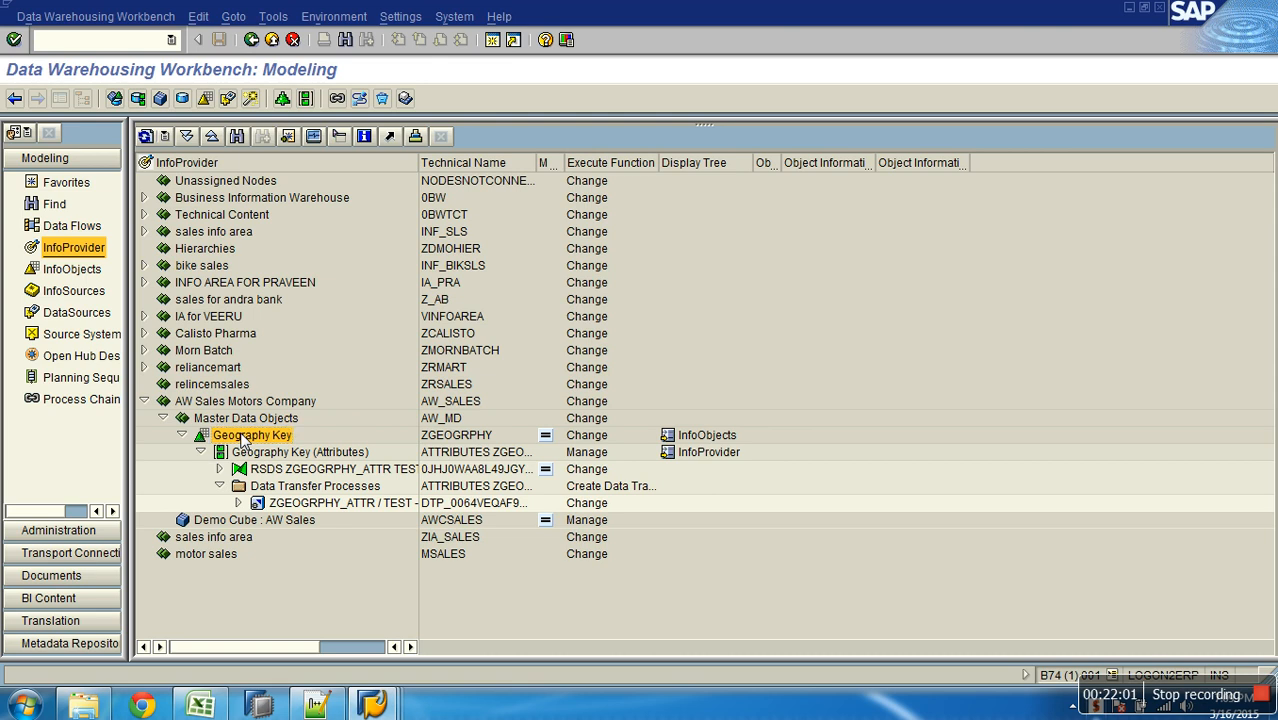
{"action": "right_click", "coordinate": [243, 440]}
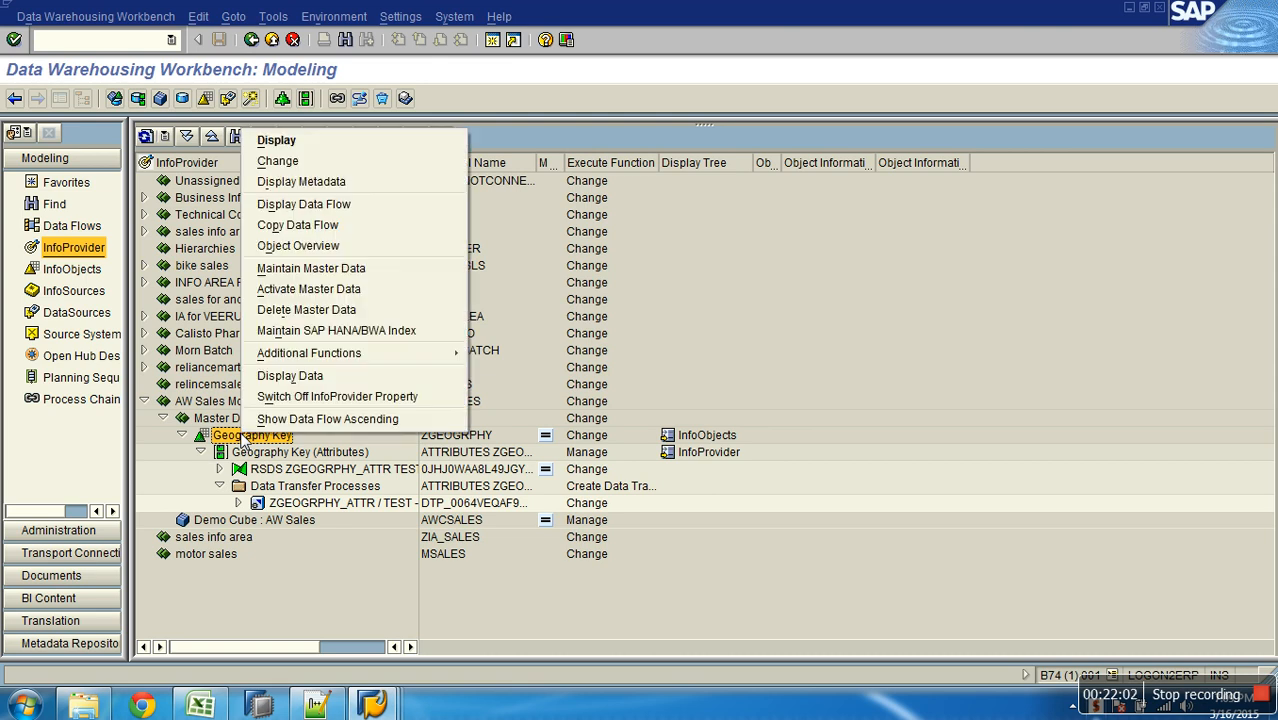
{"action": "left_click", "coordinate": [291, 270]}
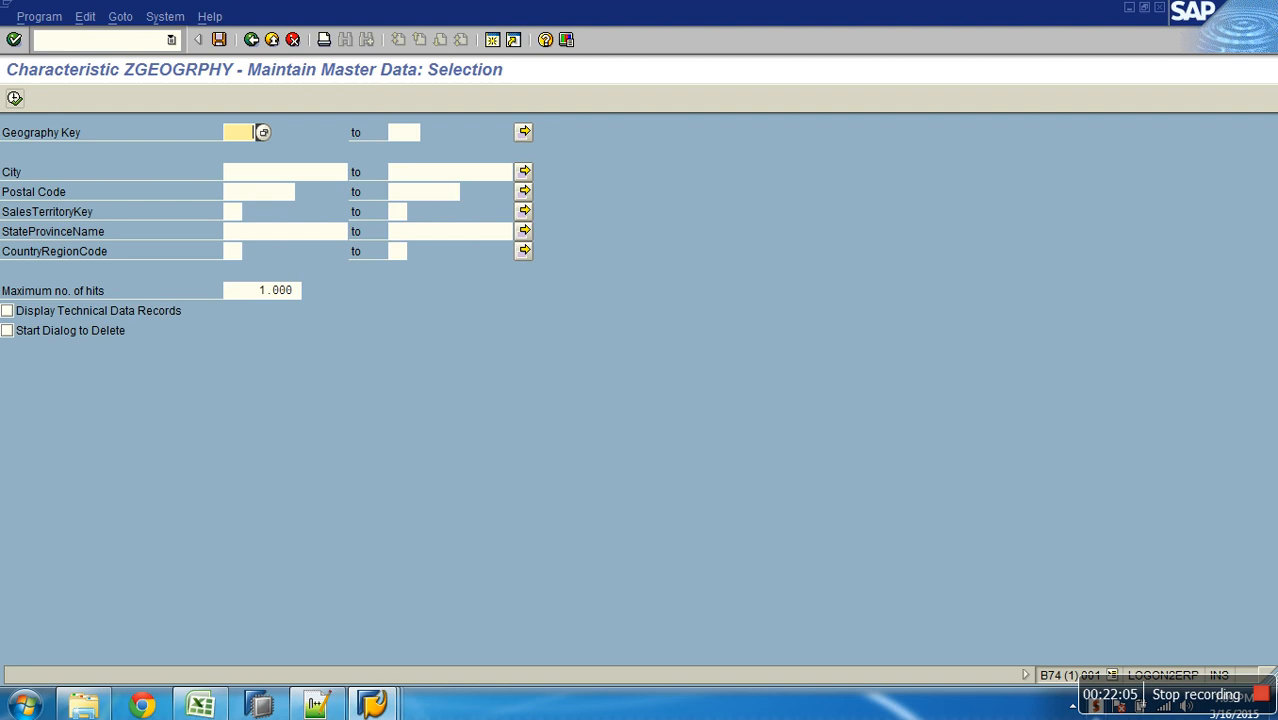
{"action": "left_click", "coordinate": [15, 97]}
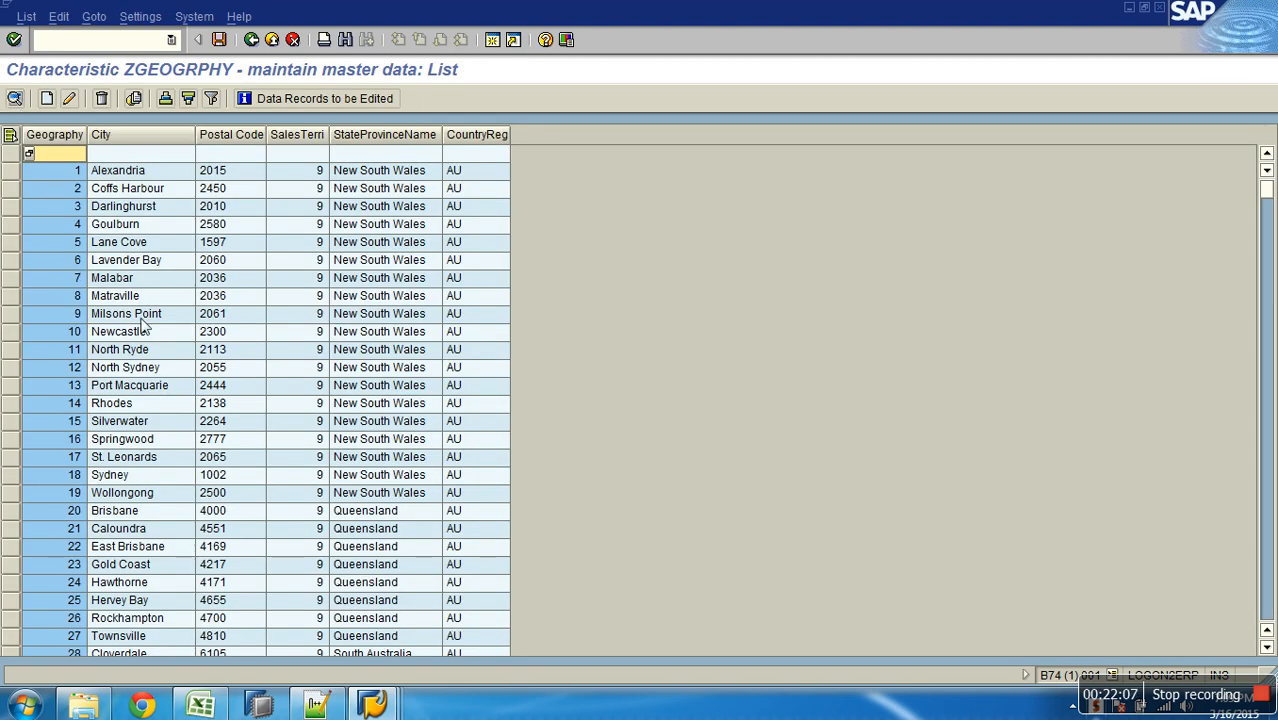
{"action": "scroll", "coordinate": [127, 268], "scroll_direction": "down", "scroll_amount": 20}
{"action": "scroll", "coordinate": [126, 268], "scroll_direction": "down", "scroll_amount": 20}
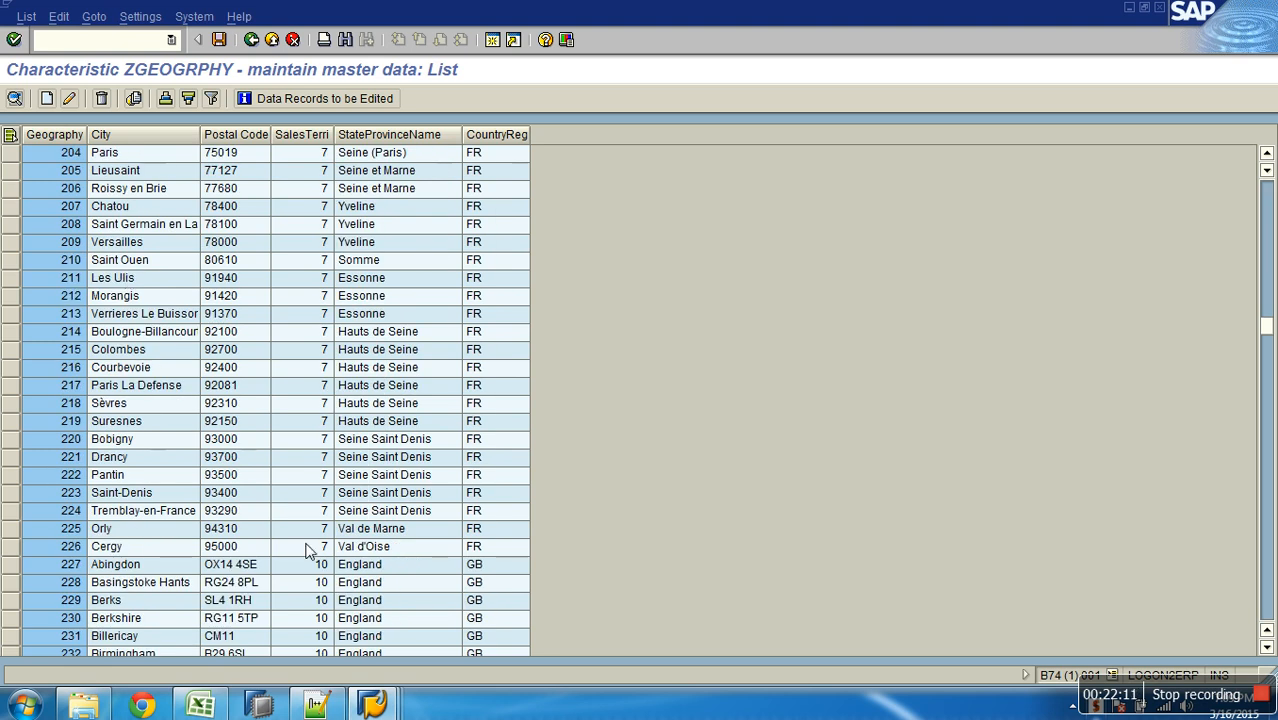
Switch to the SAP session showing the Data Browser and go back to the ABAP Dictionary initial screen
{"action": "left_click", "coordinate": [372, 707]}
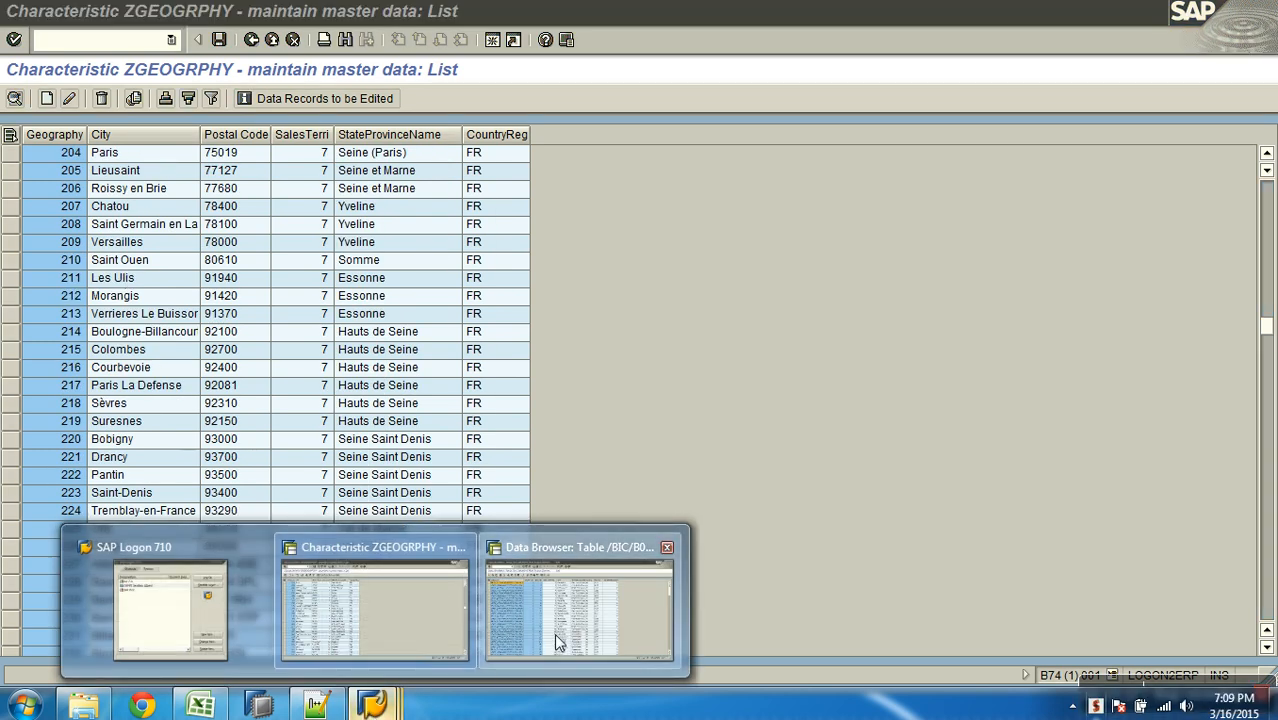
{"action": "left_click", "coordinate": [554, 633]}
{"action": "left_click", "coordinate": [274, 44]}
{"action": "left_click", "coordinate": [275, 43]}
{"action": "left_click", "coordinate": [274, 42]}
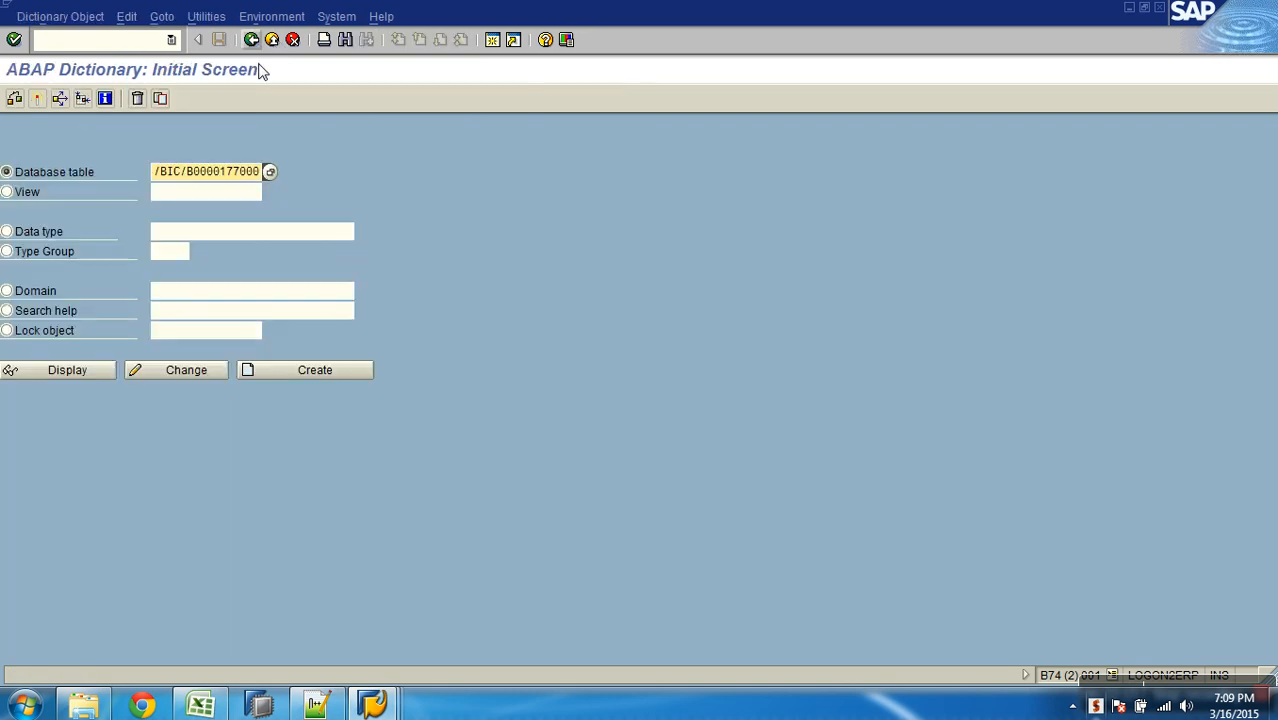
Replace the database table name with /BIC/PZGEOGRPHY and display the table definition
{"action": "key", "text": "Delete"}
{"action": "key", "text": "Delete"}
{"action": "key", "text": "Delete"}
{"action": "key", "text": "Delete"}
{"action": "key", "text": "Delete"}
{"action": "key", "text": "Delete"}
{"action": "key", "text": "Delete"}
{"action": "key", "text": "Delete"}
{"action": "key", "text": "Delete"}
{"action": "key", "text": "Delete"}
{"action": "key", "text": "Delete"}
{"action": "key", "text": "Delete"}
{"action": "key", "text": "Delete"}
{"action": "key", "text": "Delete"}
{"action": "key", "text": "Delete"}
{"action": "key", "text": "Delete"}
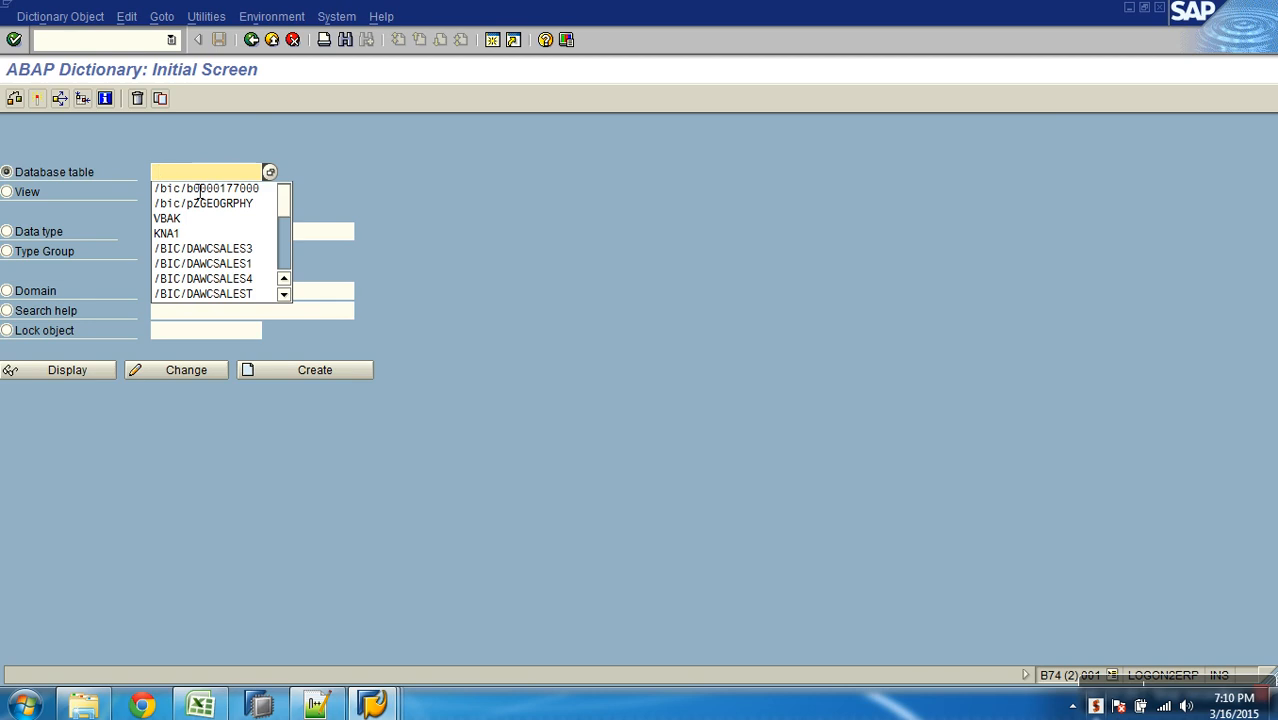
{"action": "left_click", "coordinate": [202, 201]}
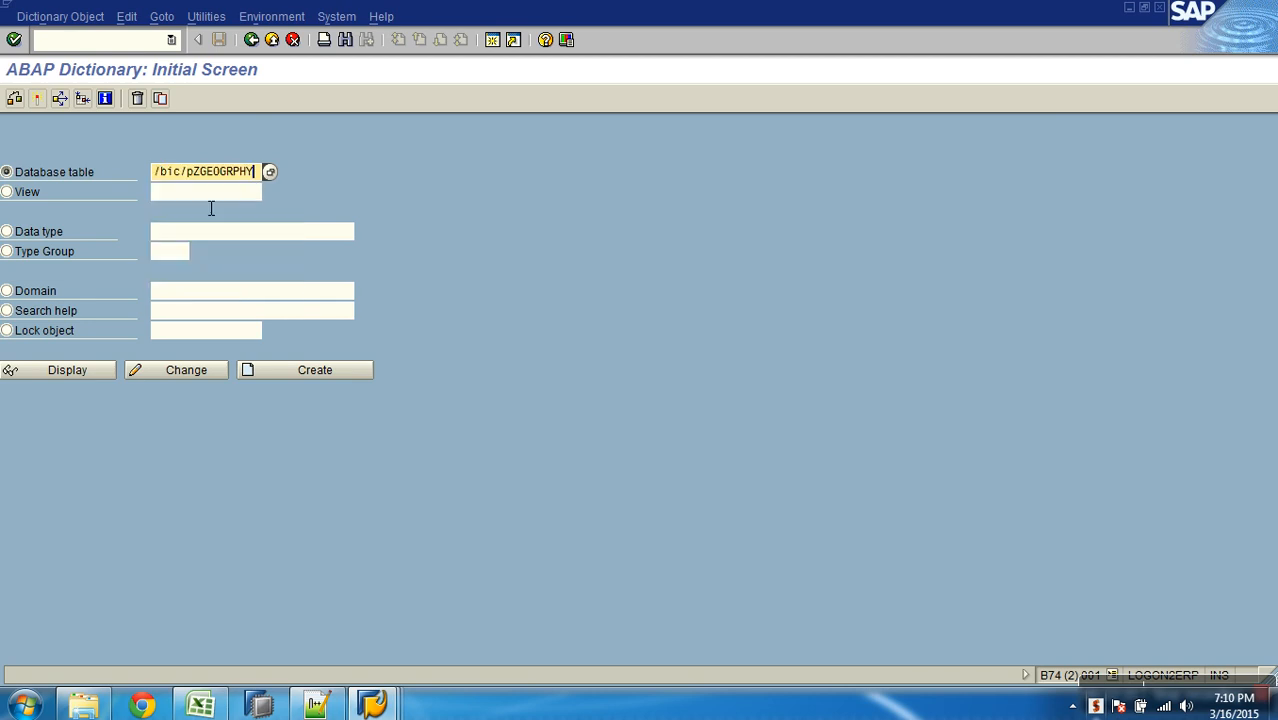
{"action": "left_click", "coordinate": [93, 375]}
List the contents of table /BIC/PZGEOGRPHY with the maximum number of hits cleared, and select the blank initial record
{"action": "left_click", "coordinate": [343, 100]}
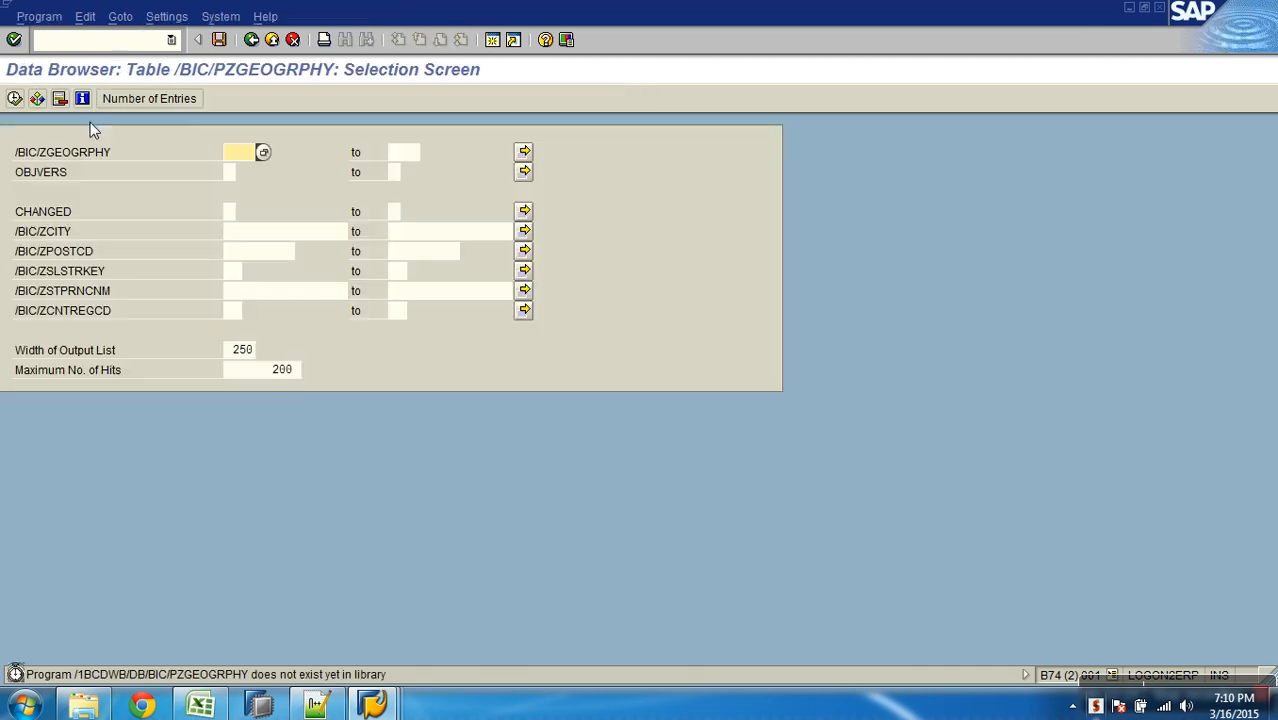
{"action": "left_click", "coordinate": [14, 98]}
{"action": "left_click", "coordinate": [251, 39]}
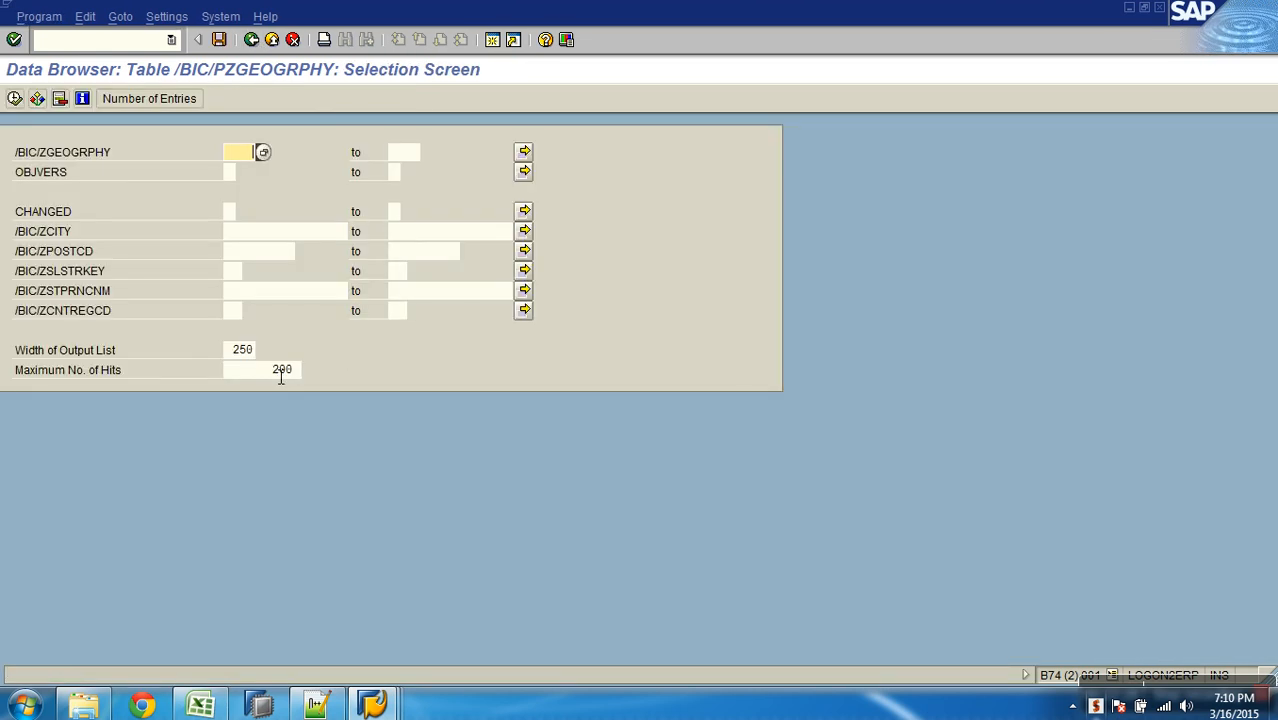
{"action": "double_click", "coordinate": [281, 371]}
{"action": "key", "text": "Delete"}
{"action": "key", "text": "F8"}
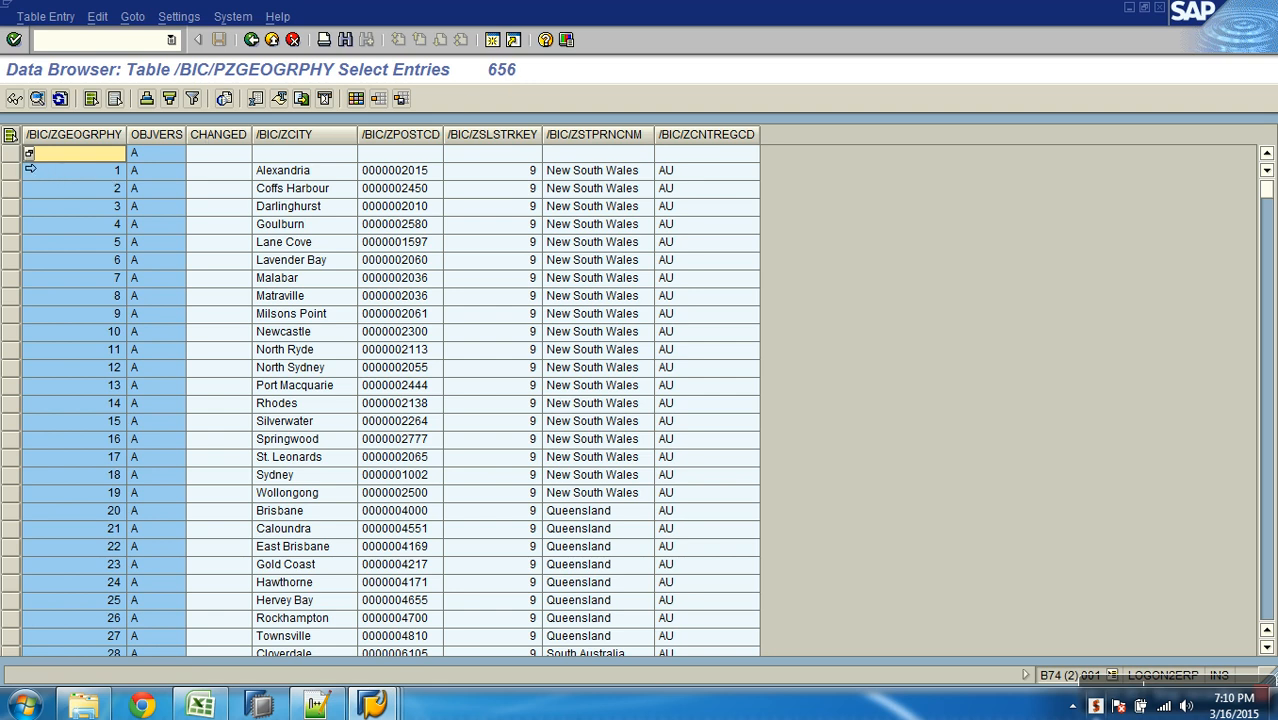
{"action": "left_click", "coordinate": [12, 156]}
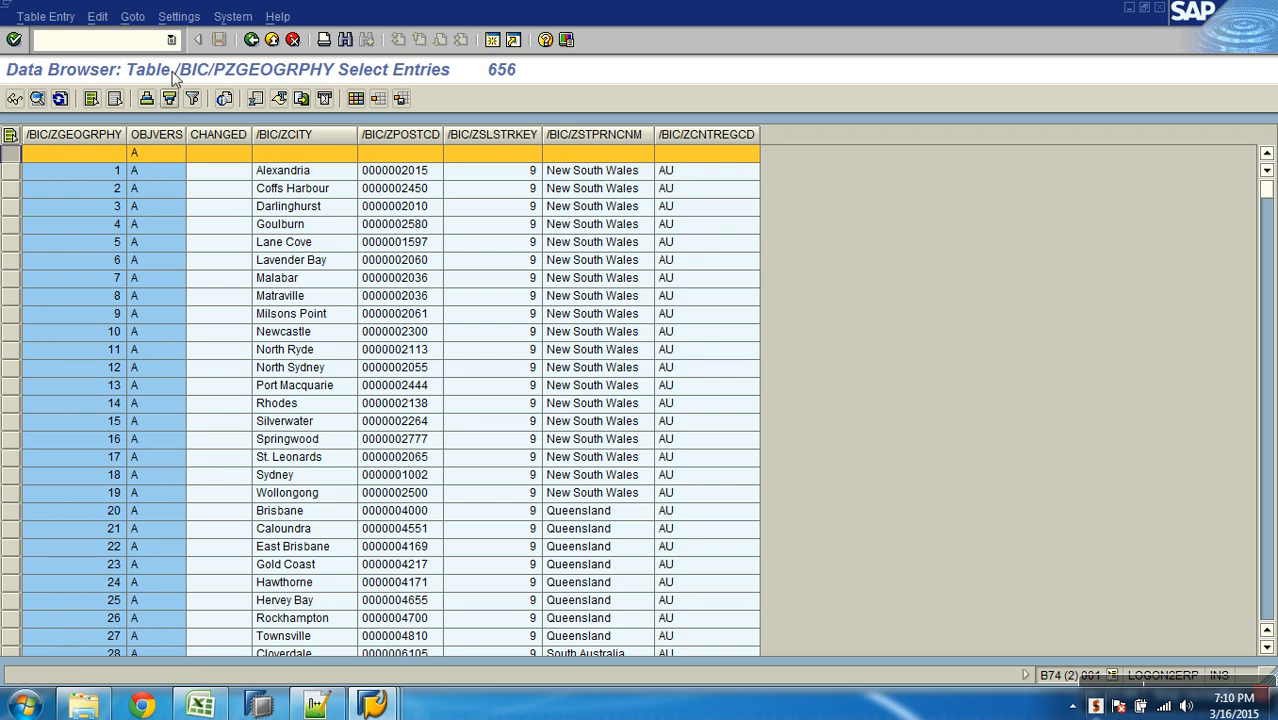
Display the SID table /BIC/SZGEOGRPHY from the ABAP Dictionary and list its entries with unrestricted selection fields
{"action": "left_click", "coordinate": [247, 44]}
{"action": "left_click", "coordinate": [247, 44]}
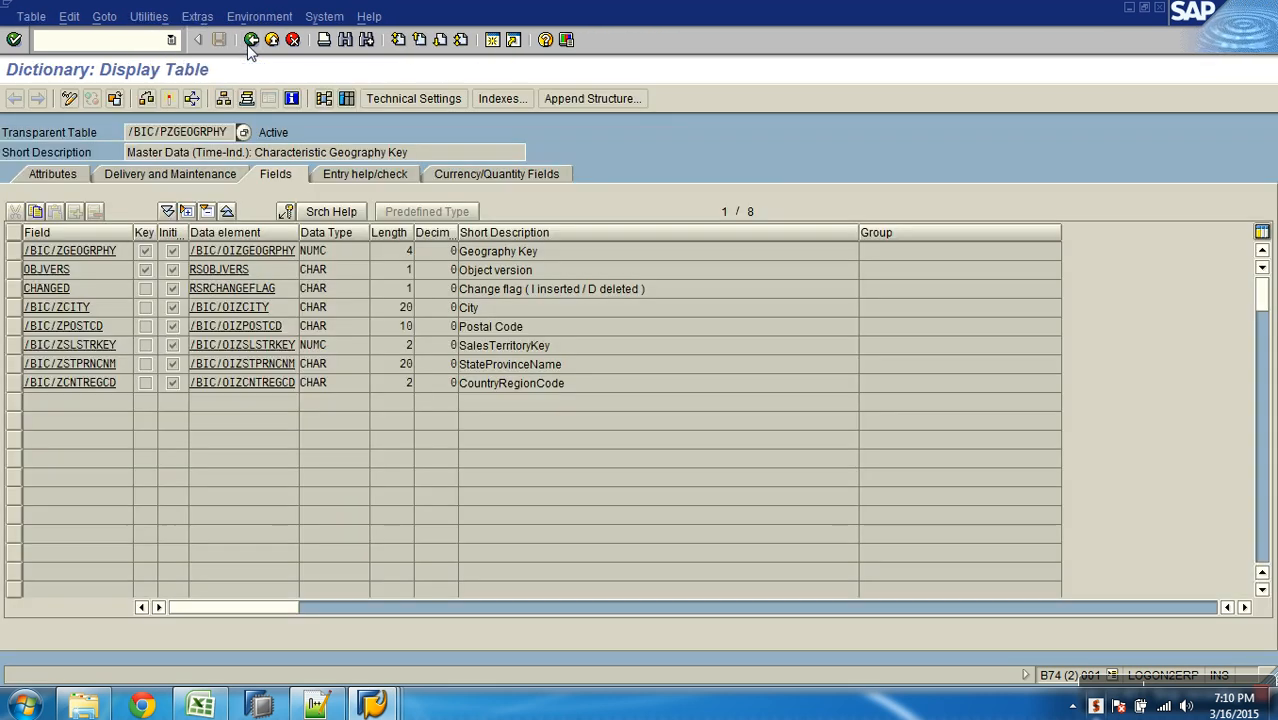
{"action": "left_click", "coordinate": [249, 42]}
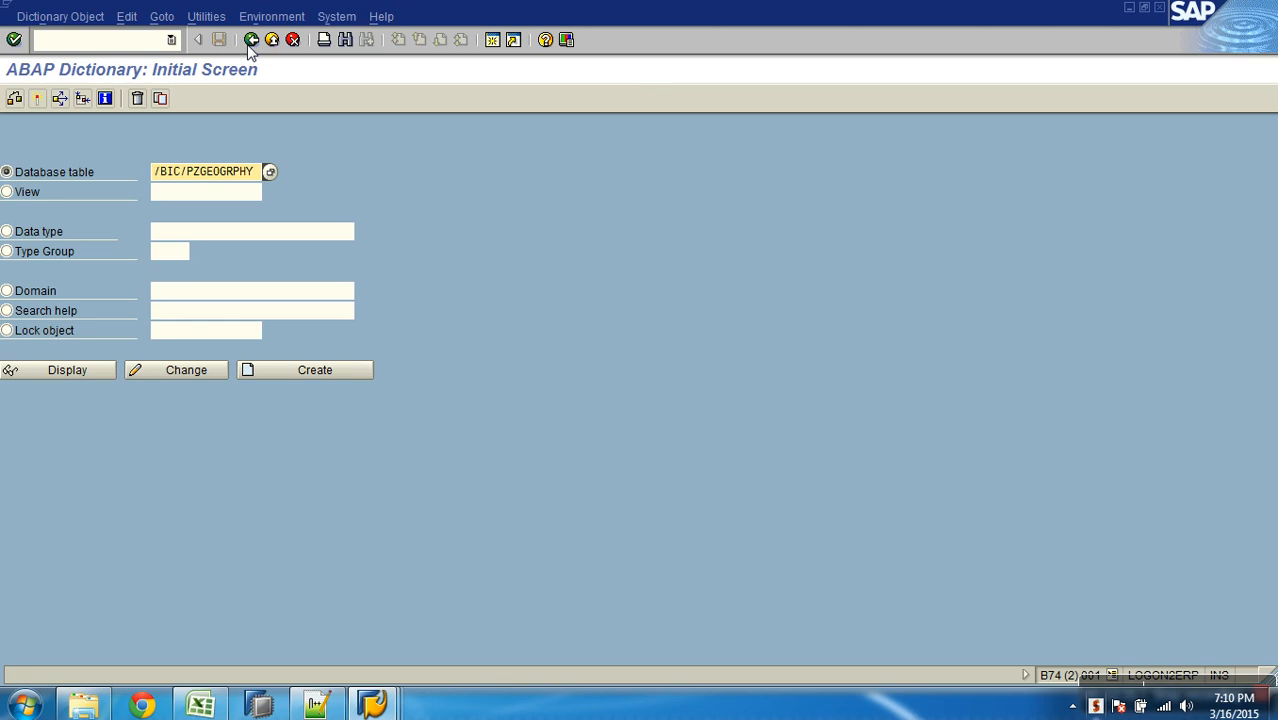
{"action": "left_click", "coordinate": [200, 178]}
{"action": "key", "text": "BackSpace"}
{"action": "type", "text": "s"}
{"action": "left_click", "coordinate": [76, 368]}
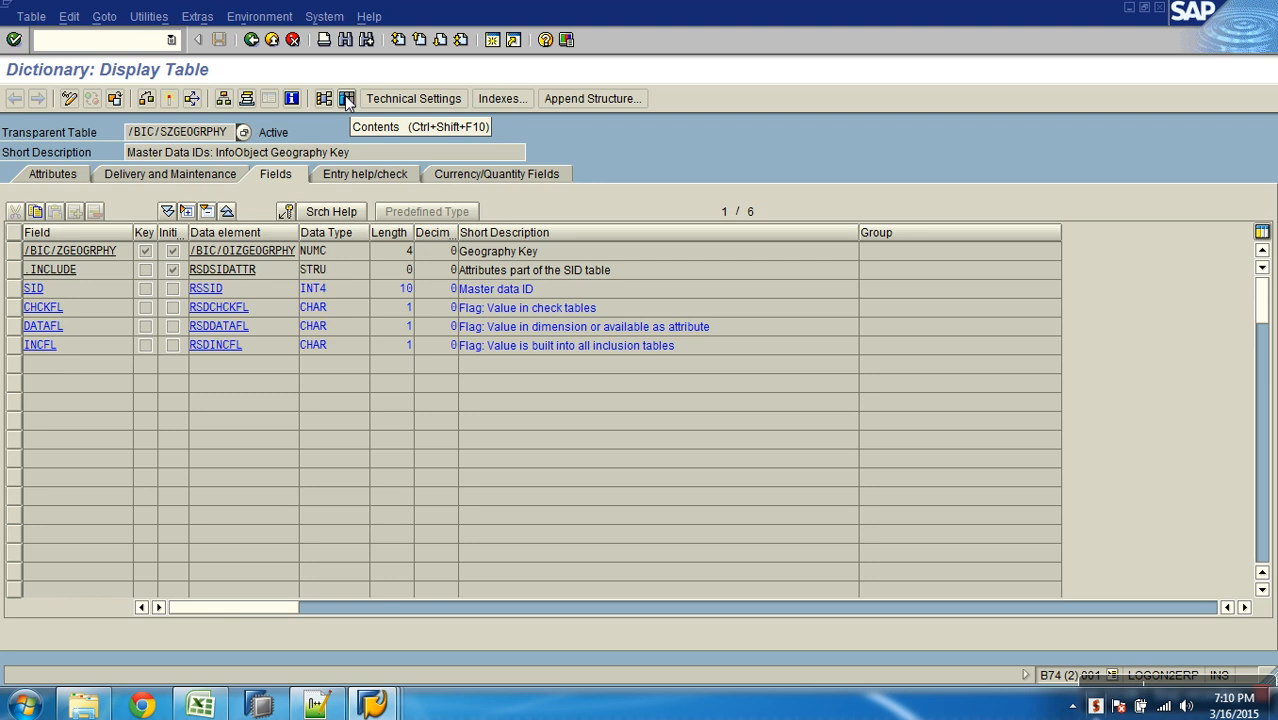
{"action": "left_click", "coordinate": [347, 99]}
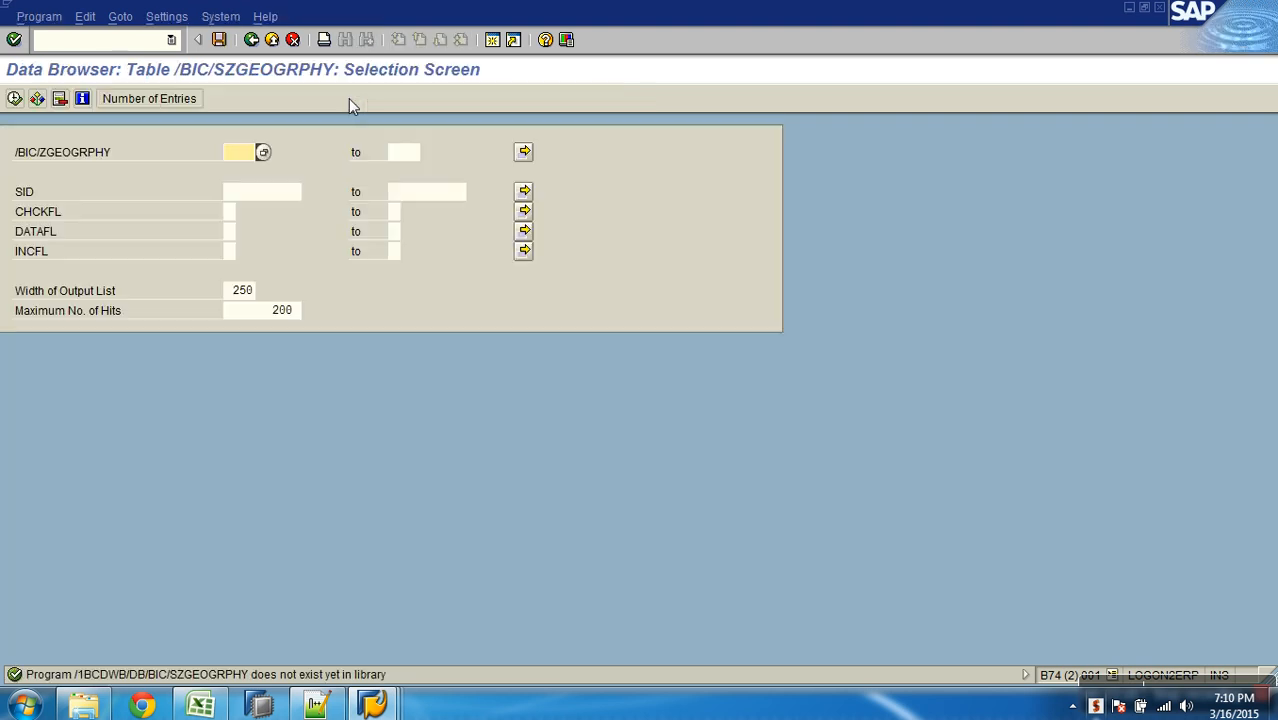
{"action": "key", "text": "F8"}
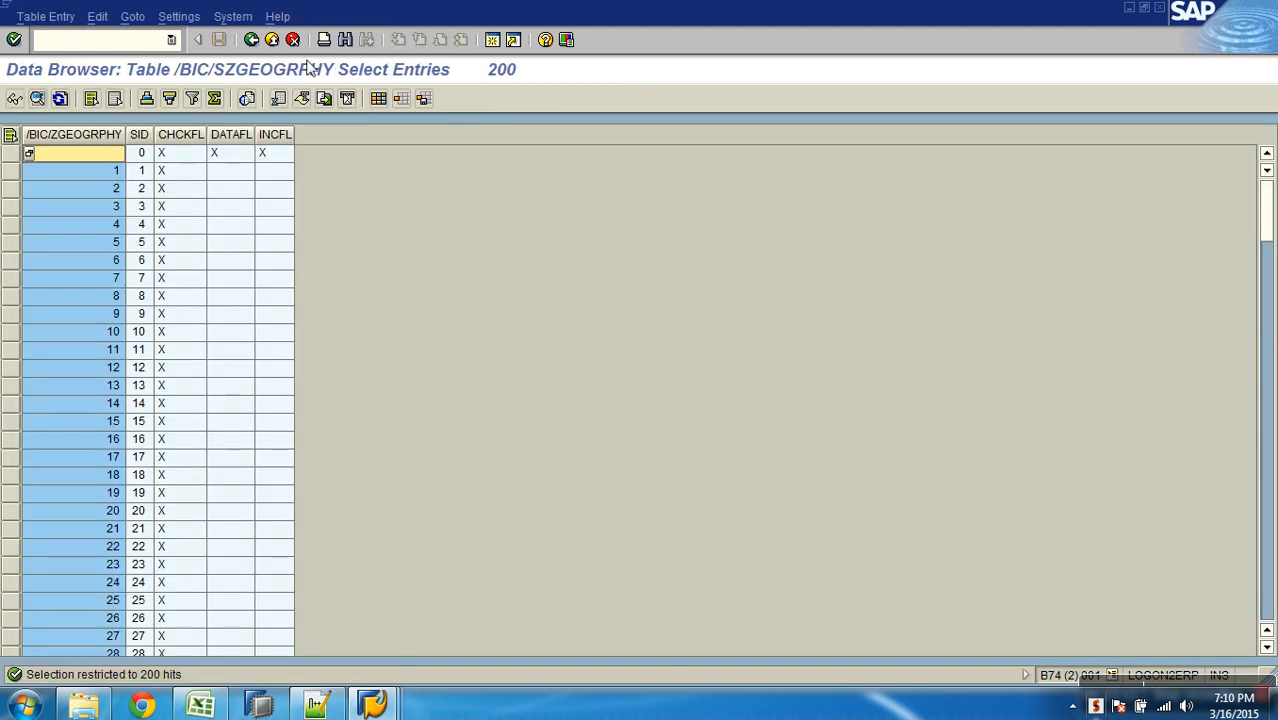
List all entries of the SID table /BIC/SZGEOGRPHY with the maximum number of hits cleared
{"action": "left_click", "coordinate": [251, 39]}
{"action": "double_click", "coordinate": [245, 317]}
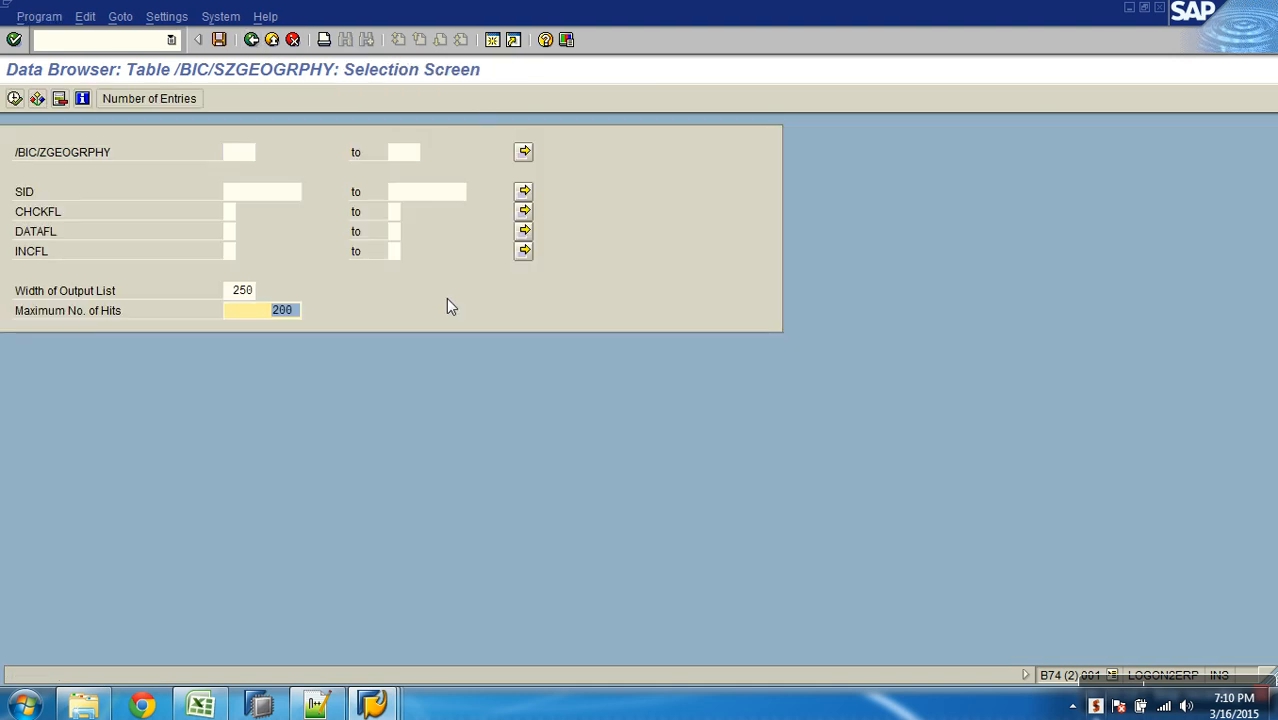
{"action": "key", "text": "Delete"}
{"action": "key", "text": "F8"}
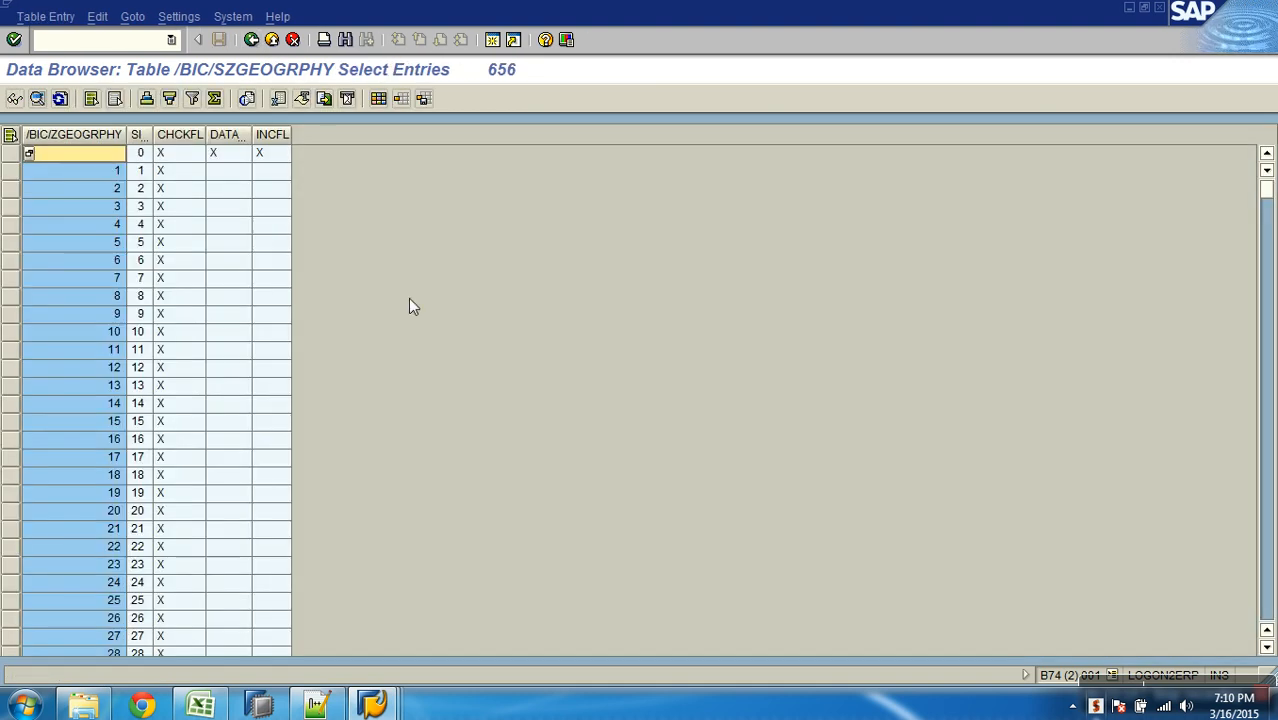
{"action": "scroll", "coordinate": [91, 337], "scroll_direction": "down", "scroll_amount": 9}
{"action": "scroll", "coordinate": [91, 337], "scroll_direction": "down", "scroll_amount": 5}
Compare the /BIC/ZGEOGRPHY key column with the SID column, highlighting each column and the entry for key 42
{"action": "left_click", "coordinate": [163, 333]}
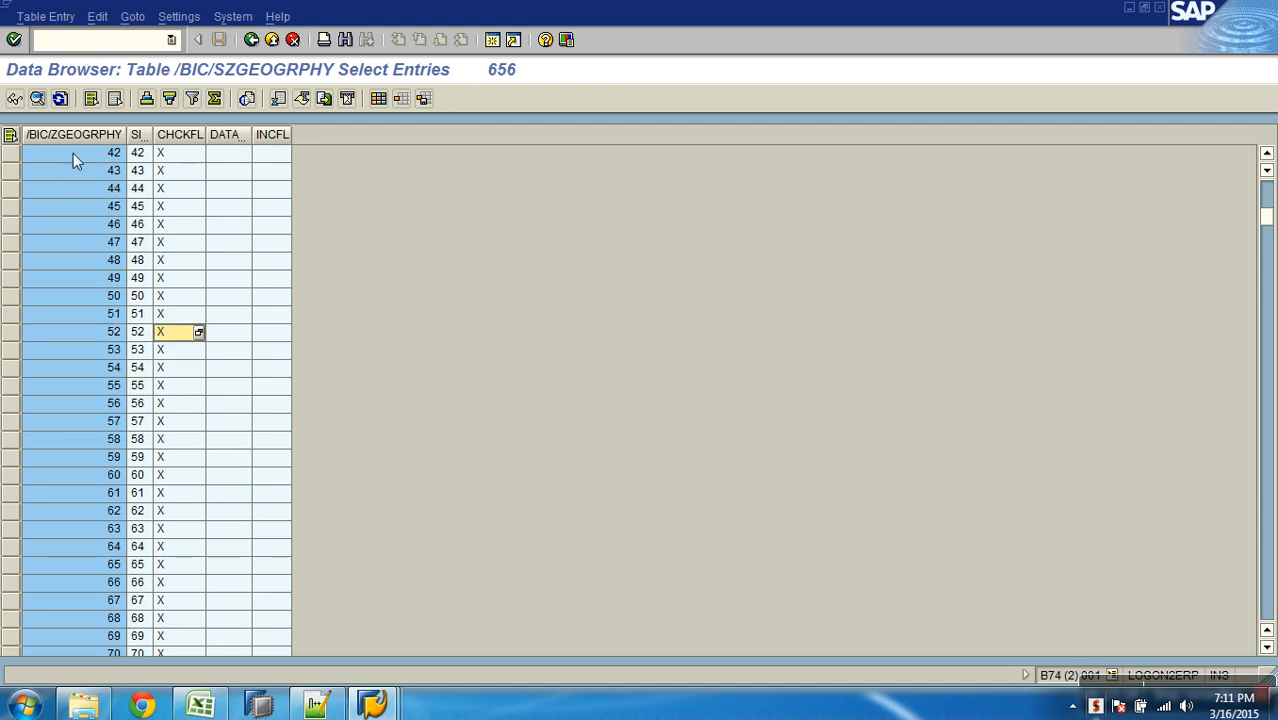
{"action": "left_click", "coordinate": [96, 137]}
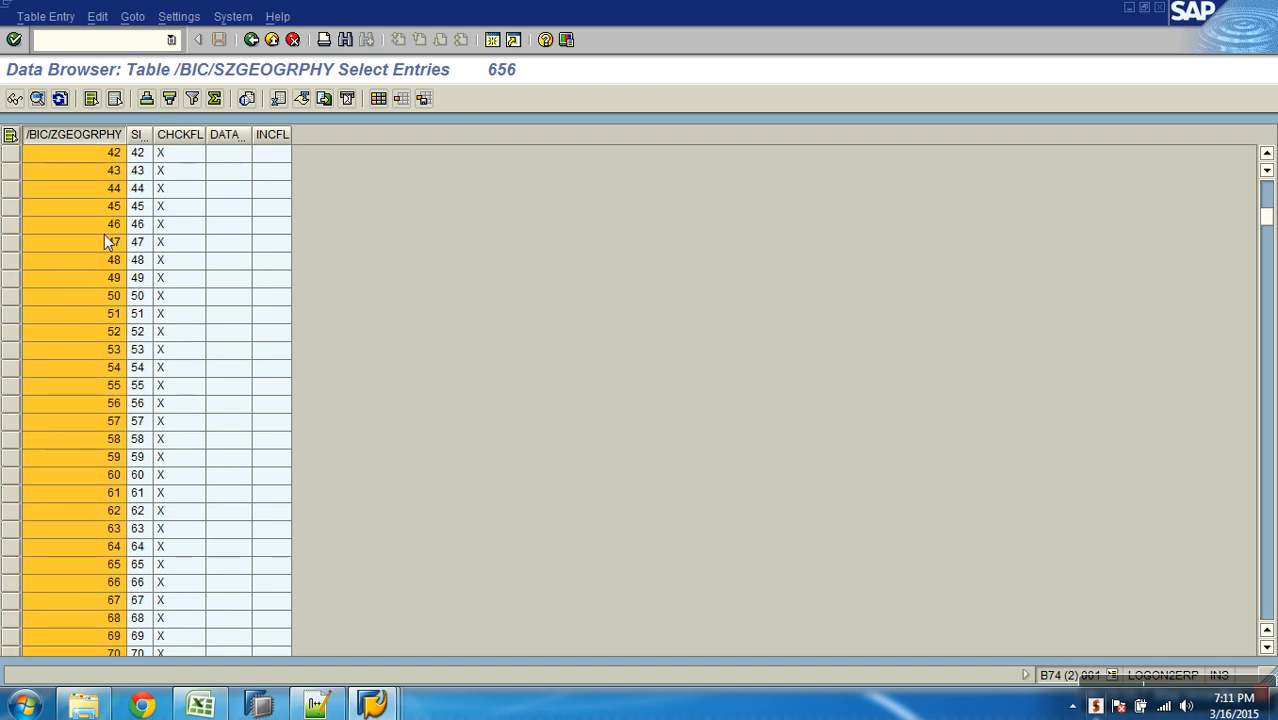
{"action": "left_click", "coordinate": [141, 136]}
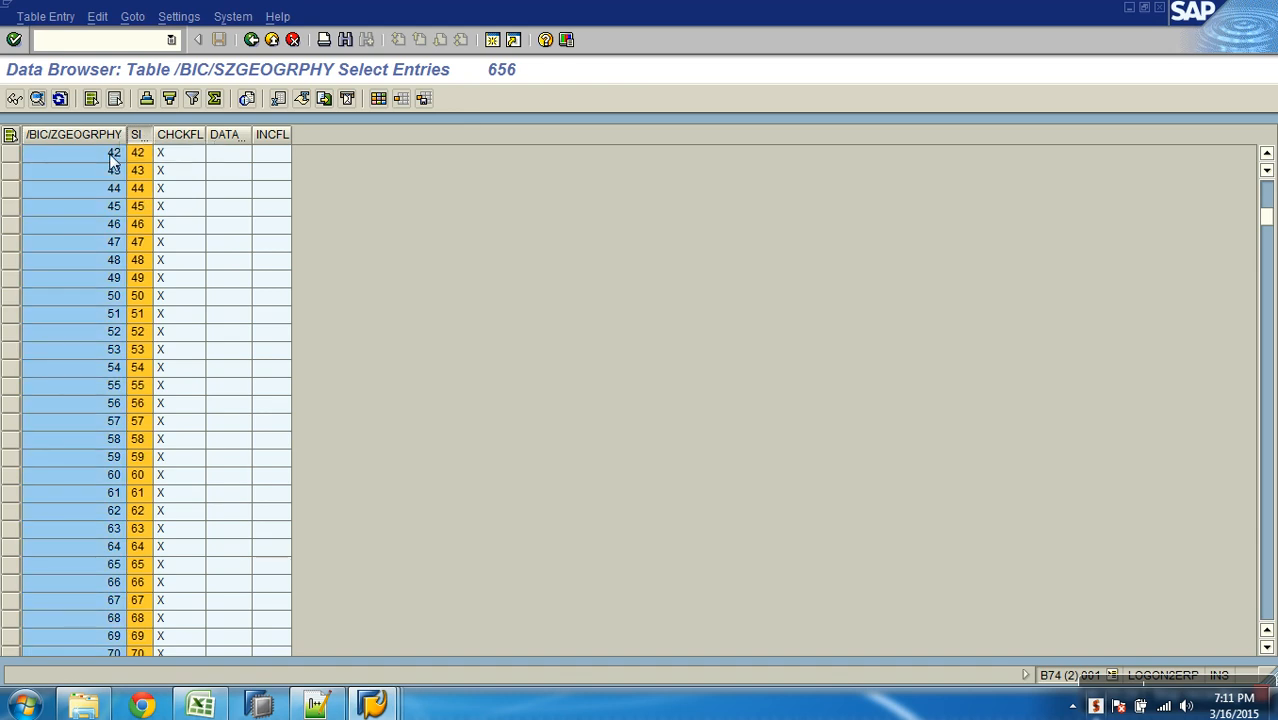
{"action": "left_click", "coordinate": [113, 156]}
{"action": "left_click", "coordinate": [138, 157]}
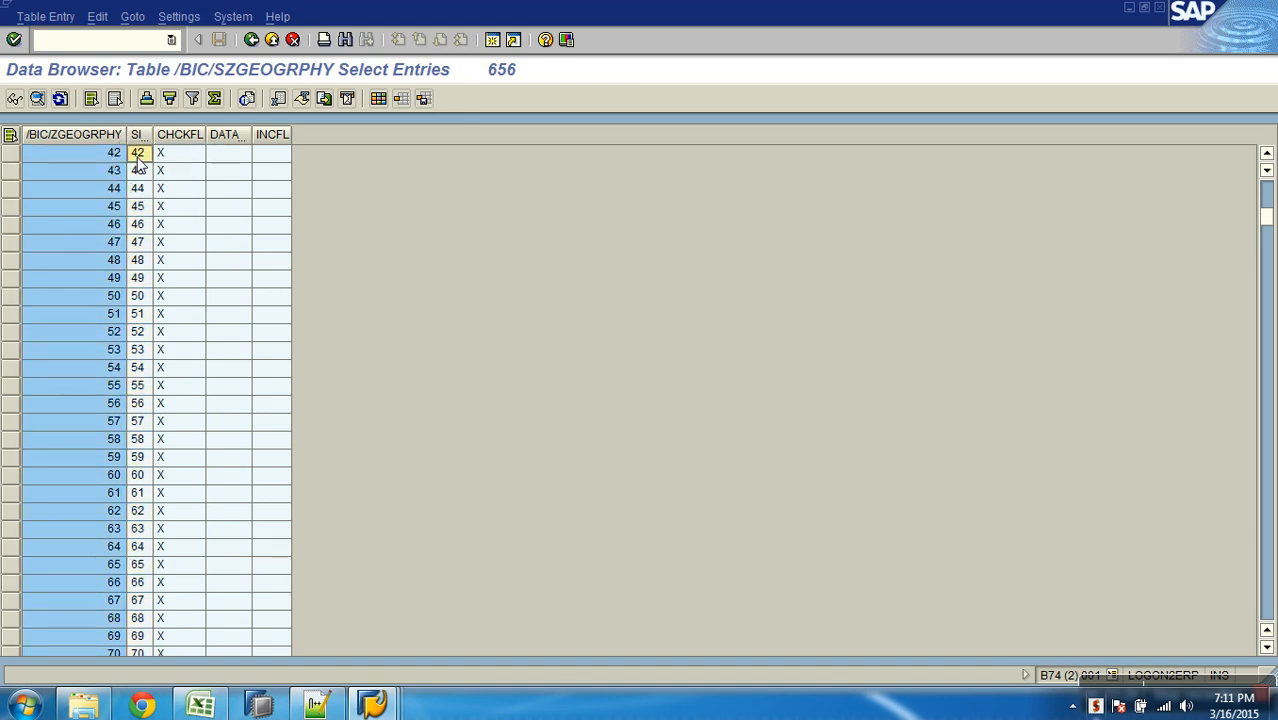
Return to the SID table definition, check the data type of the SID field, and go back to the ABAP Dictionary initial screen
{"action": "left_click", "coordinate": [251, 39]}
{"action": "left_click", "coordinate": [251, 39]}
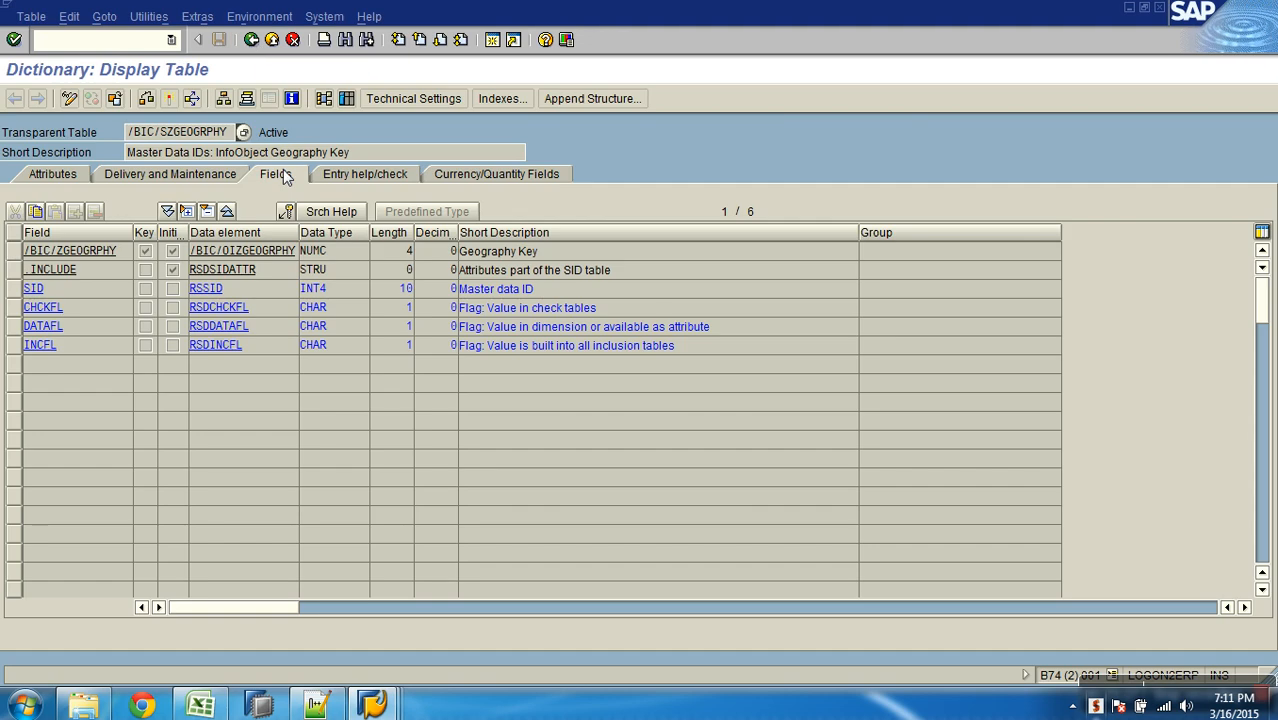
{"action": "left_click", "coordinate": [310, 291]}
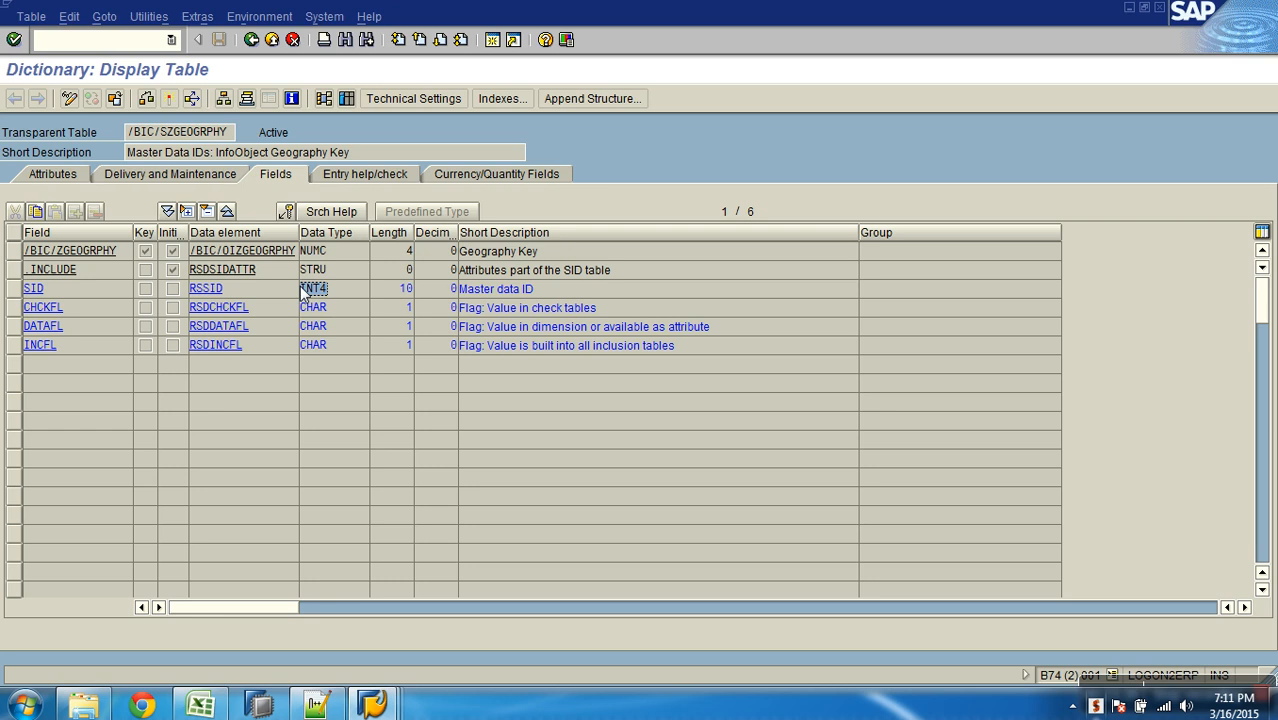
{"action": "left_click", "coordinate": [251, 39]}
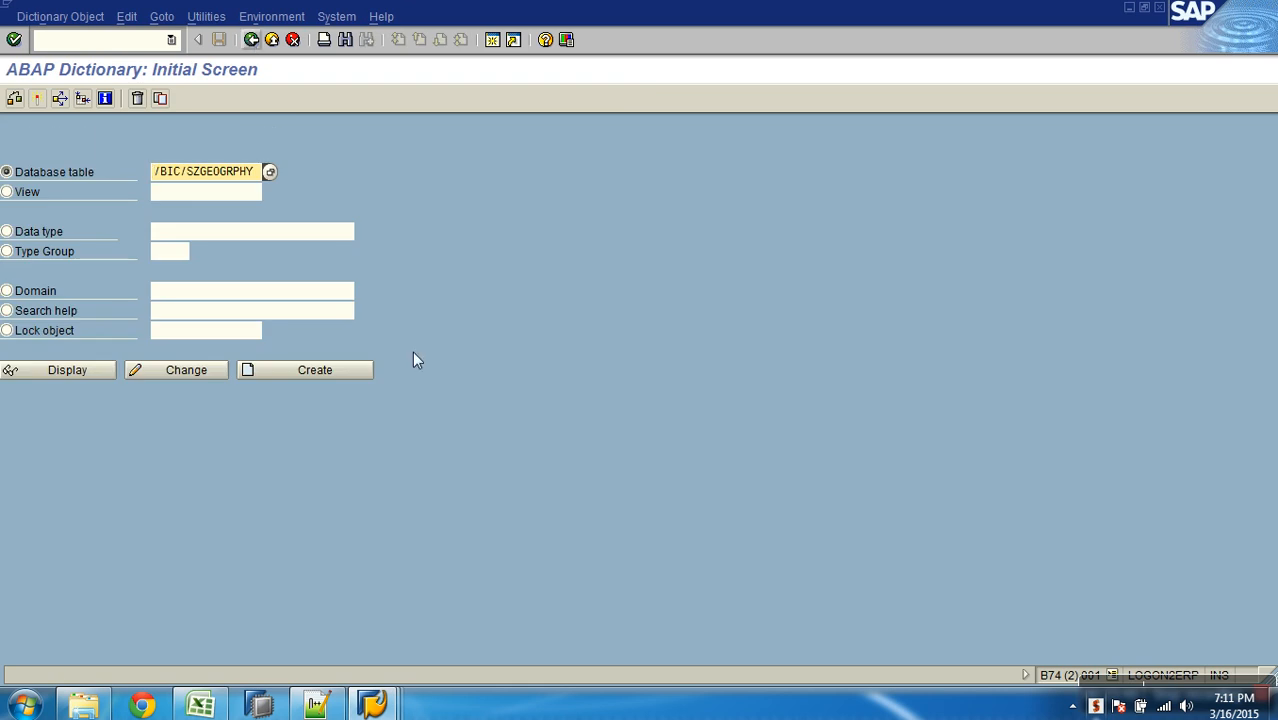
Switch to the session with the Geography master data list, leave it, and display the attributes of the Geography Key InfoObject
{"action": "mouse_move", "coordinate": [372, 706]}
{"action": "left_click", "coordinate": [361, 633]}
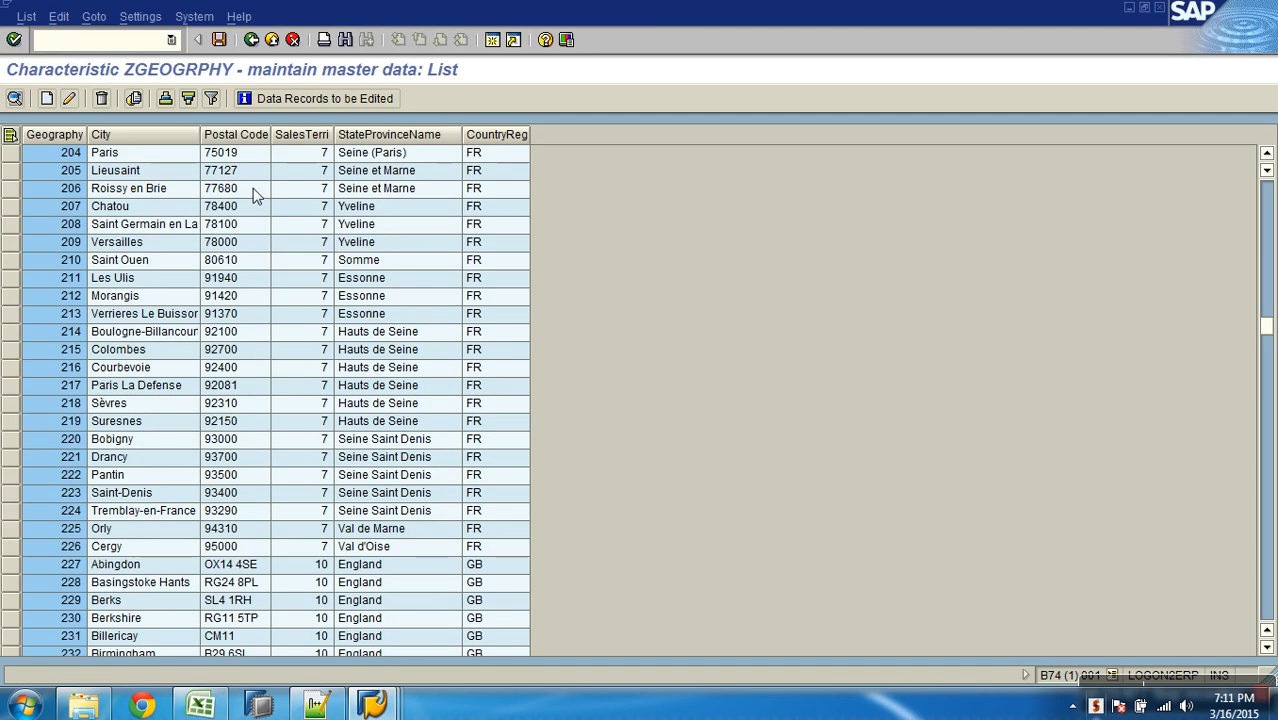
{"action": "left_click", "coordinate": [251, 39]}
{"action": "left_click", "coordinate": [251, 39]}
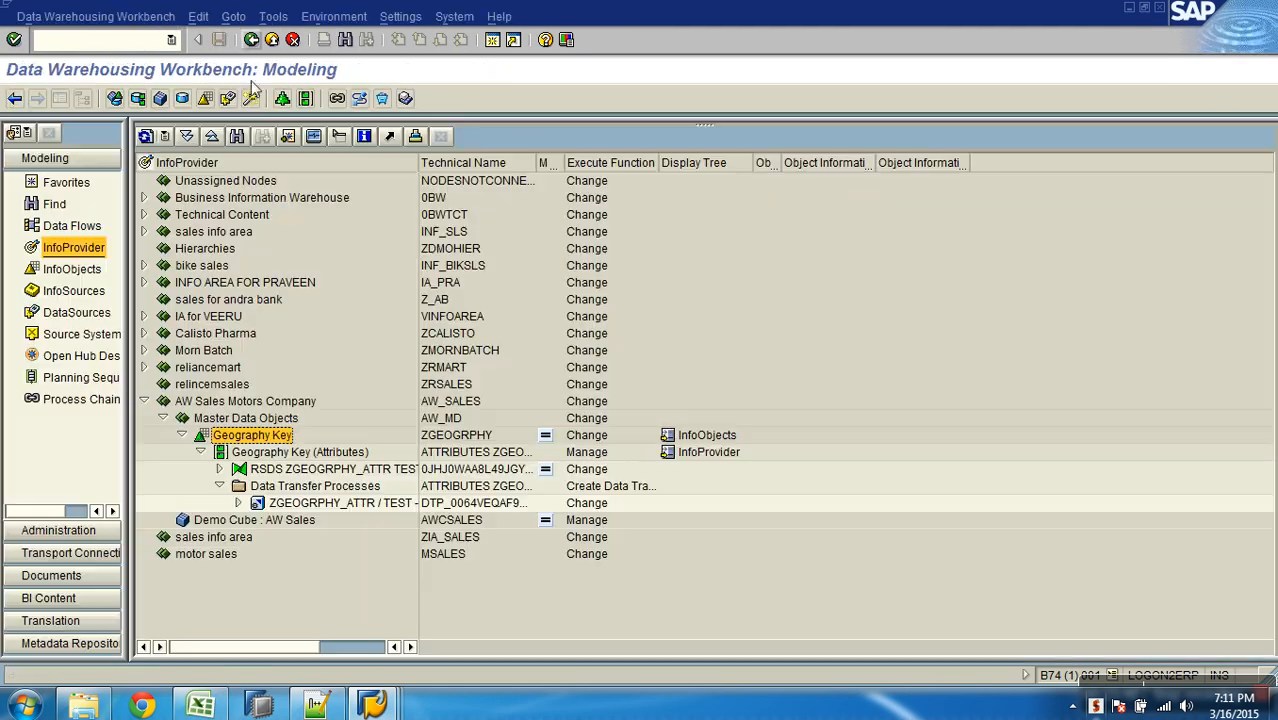
{"action": "double_click", "coordinate": [258, 437]}
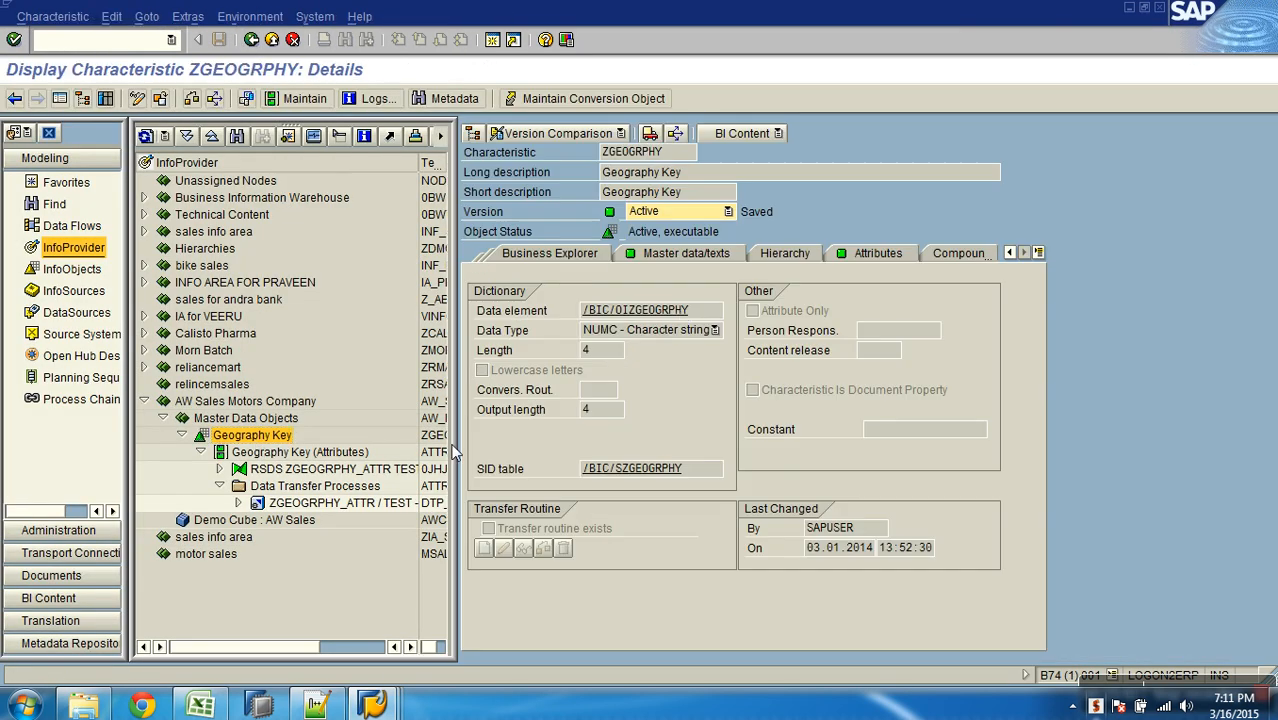
{"action": "left_click", "coordinate": [856, 254]}
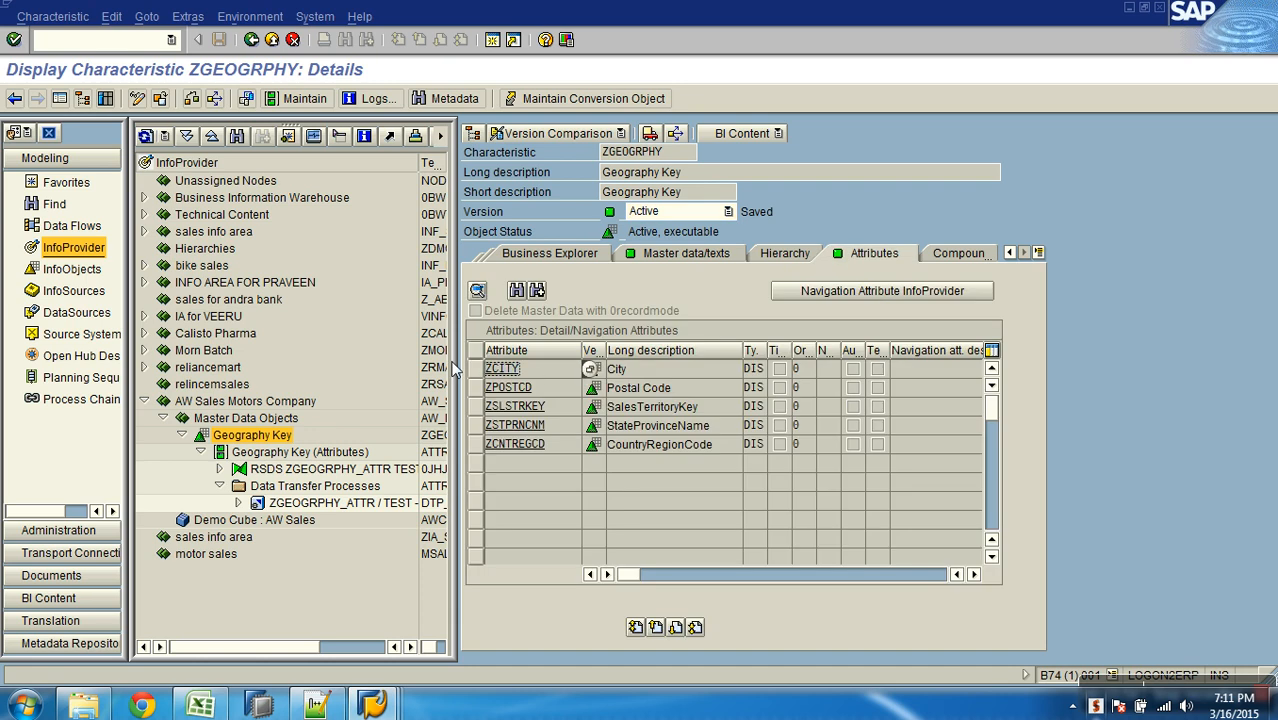
Display table /BIC/SZCITY in the ABAP Dictionary session and list its entries with unrestricted selection fields
{"action": "key", "text": "alt+Tab"}
{"action": "left_click_drag", "start_coordinate": [195, 178], "coordinate": [277, 180]}
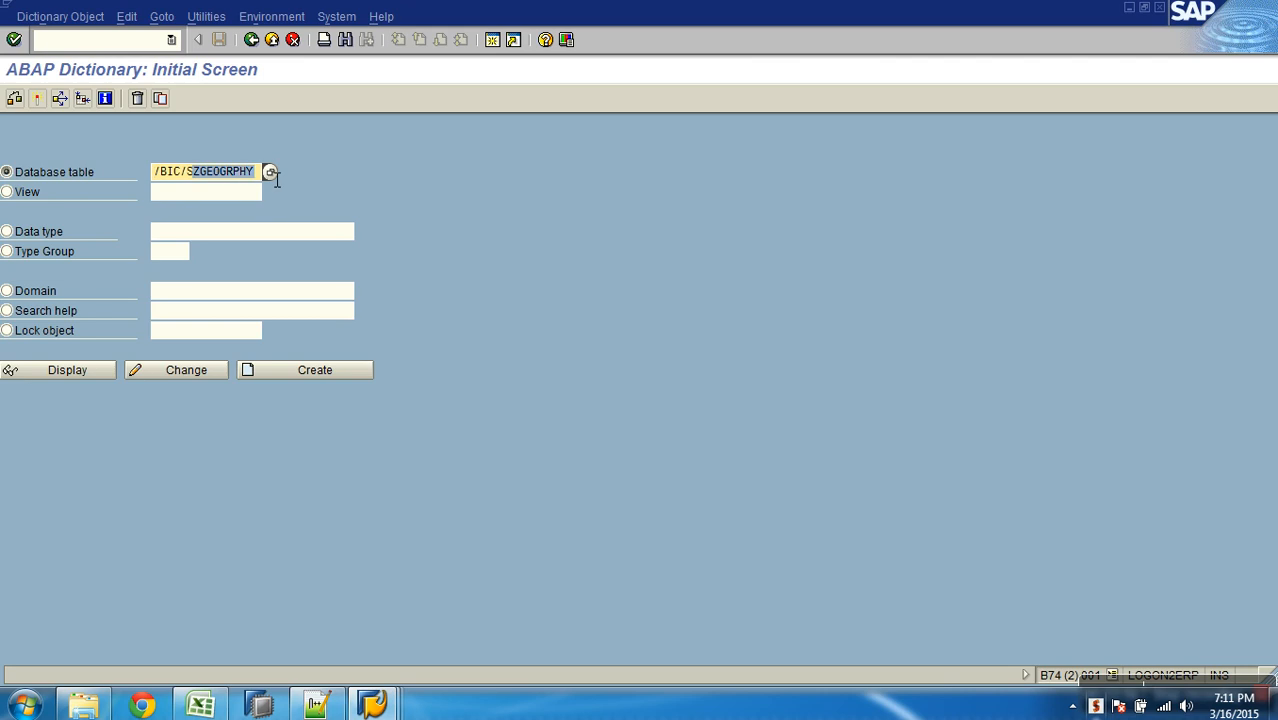
{"action": "type", "text": "ZCITY"}
{"action": "left_click", "coordinate": [91, 371]}
{"action": "left_click", "coordinate": [348, 99]}
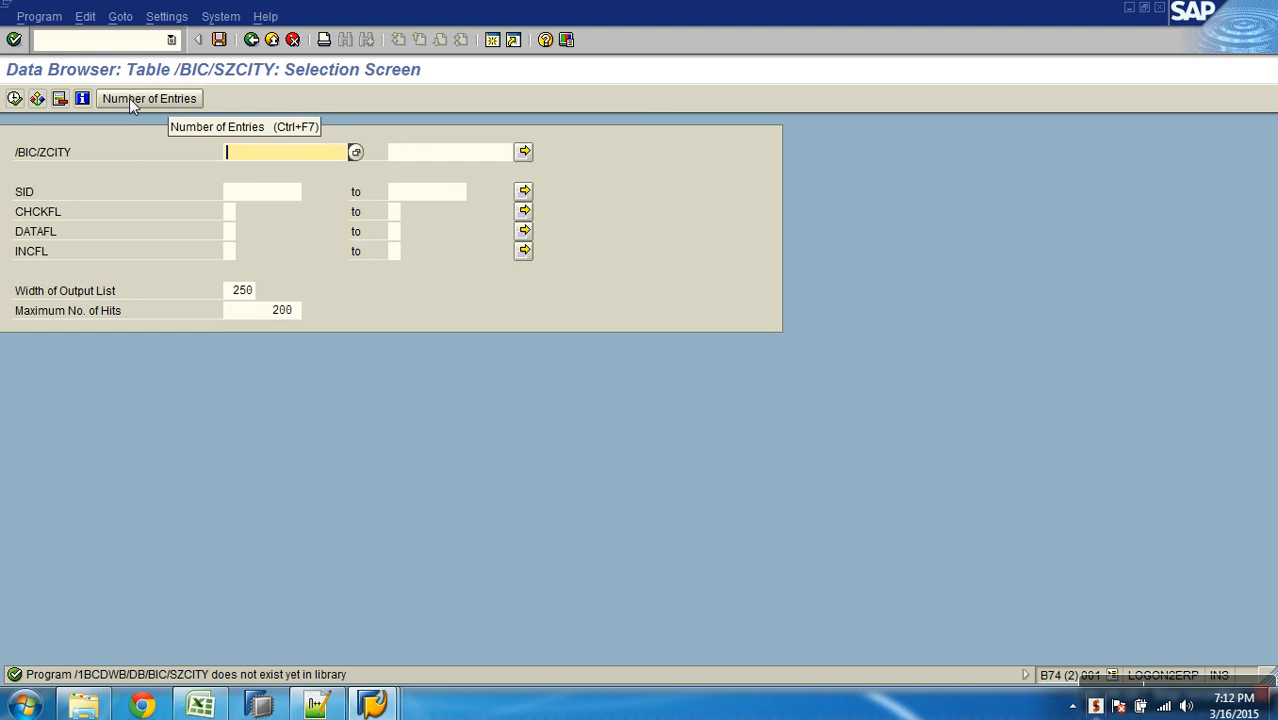
{"action": "left_click", "coordinate": [14, 99]}
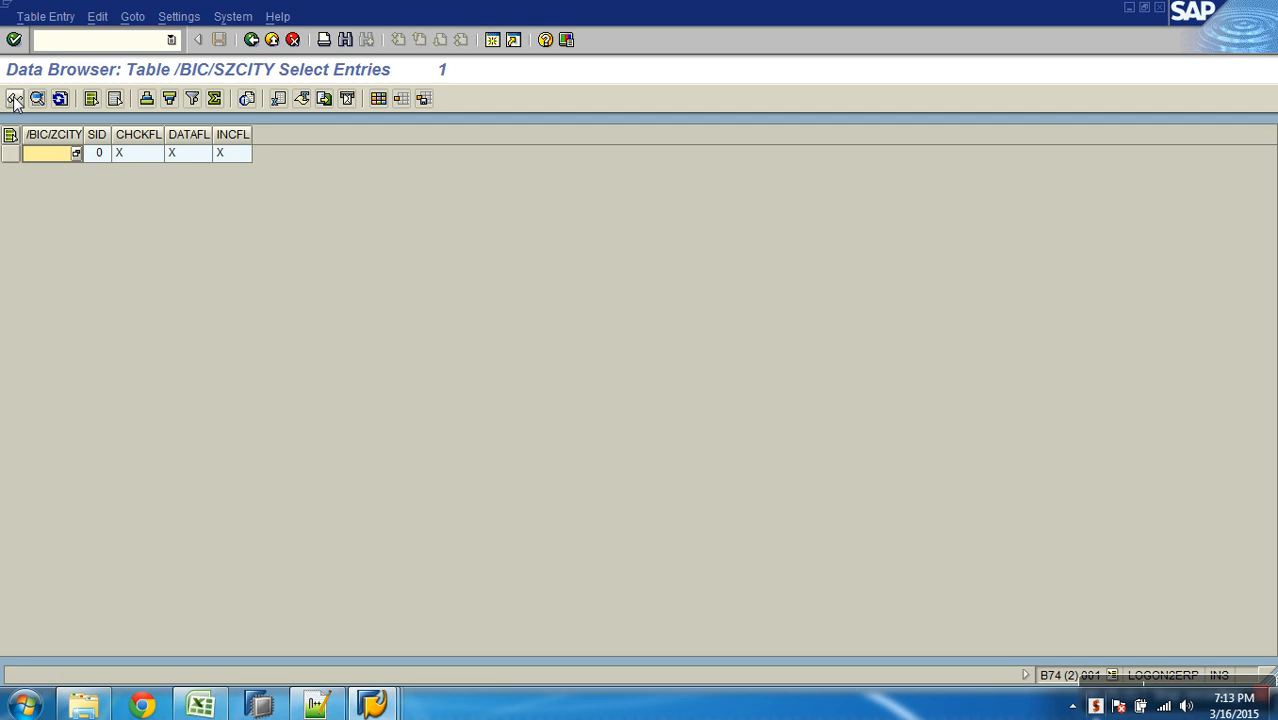
{"action": "left_click", "coordinate": [15, 100]}
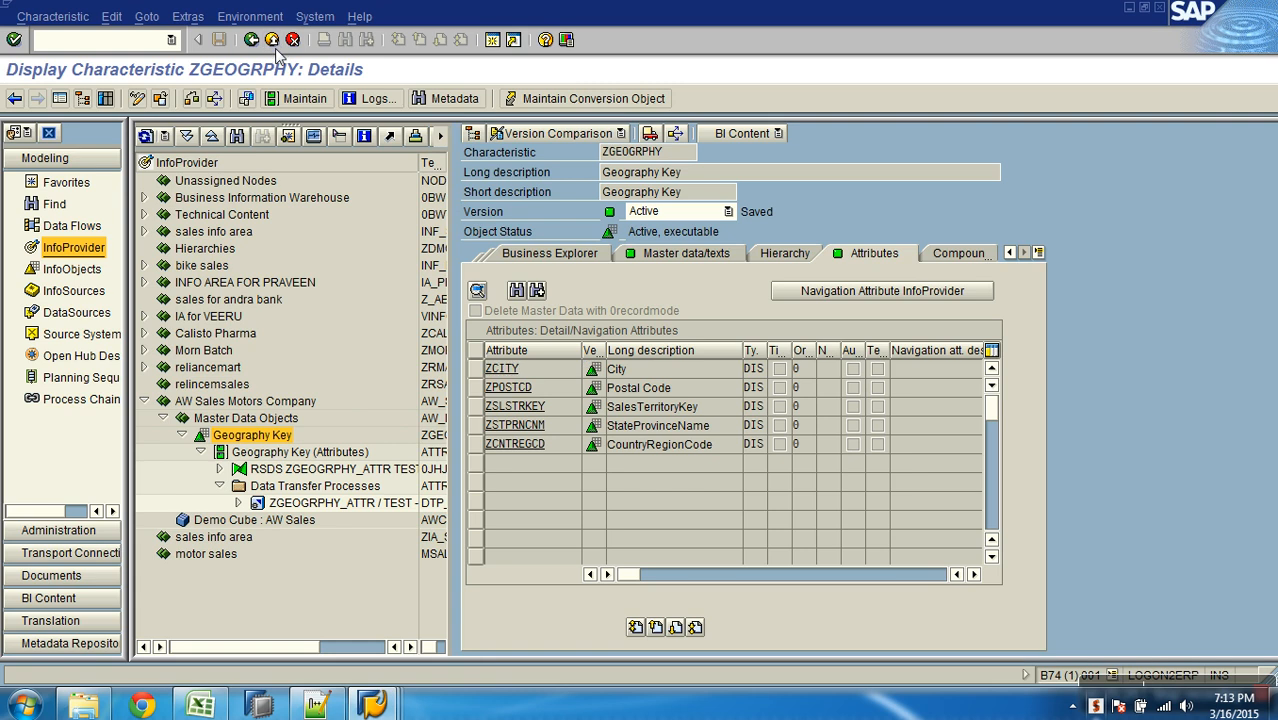
Leave the characteristic details, display the Geography Key data flow expanded upwards, and close the data flow display
{"action": "left_click", "coordinate": [272, 41]}
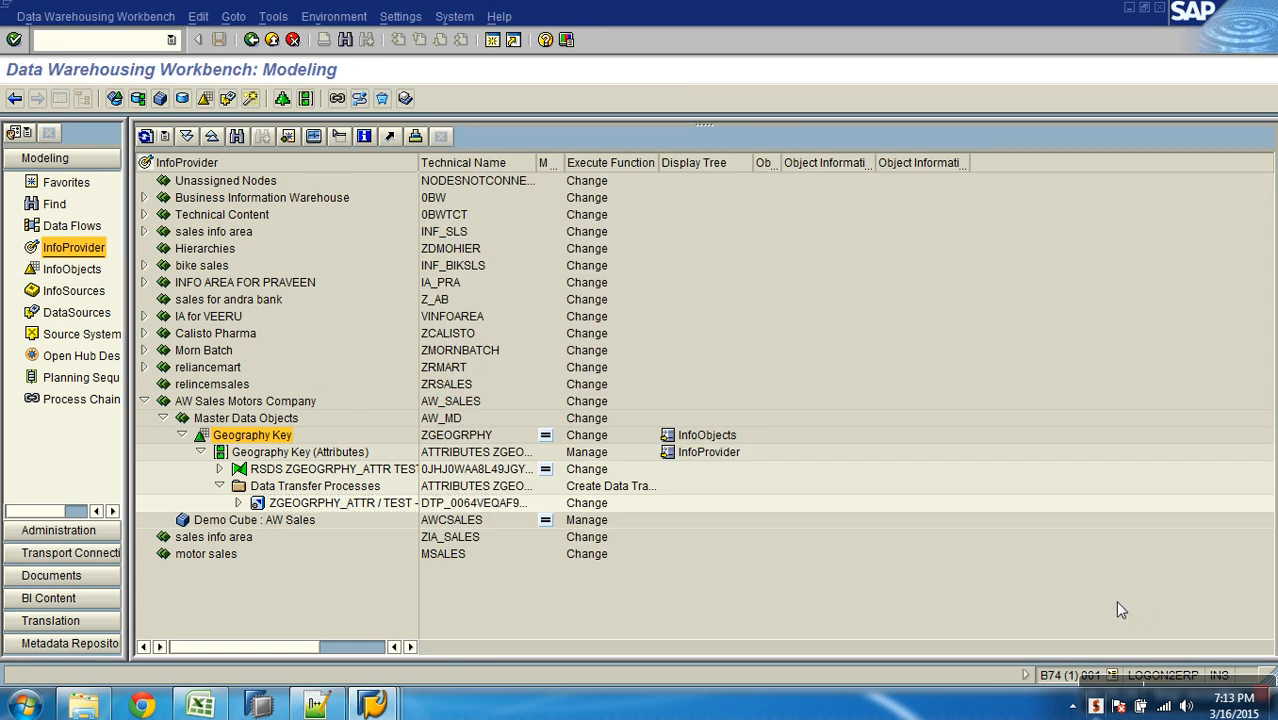
{"action": "right_click", "coordinate": [274, 438]}
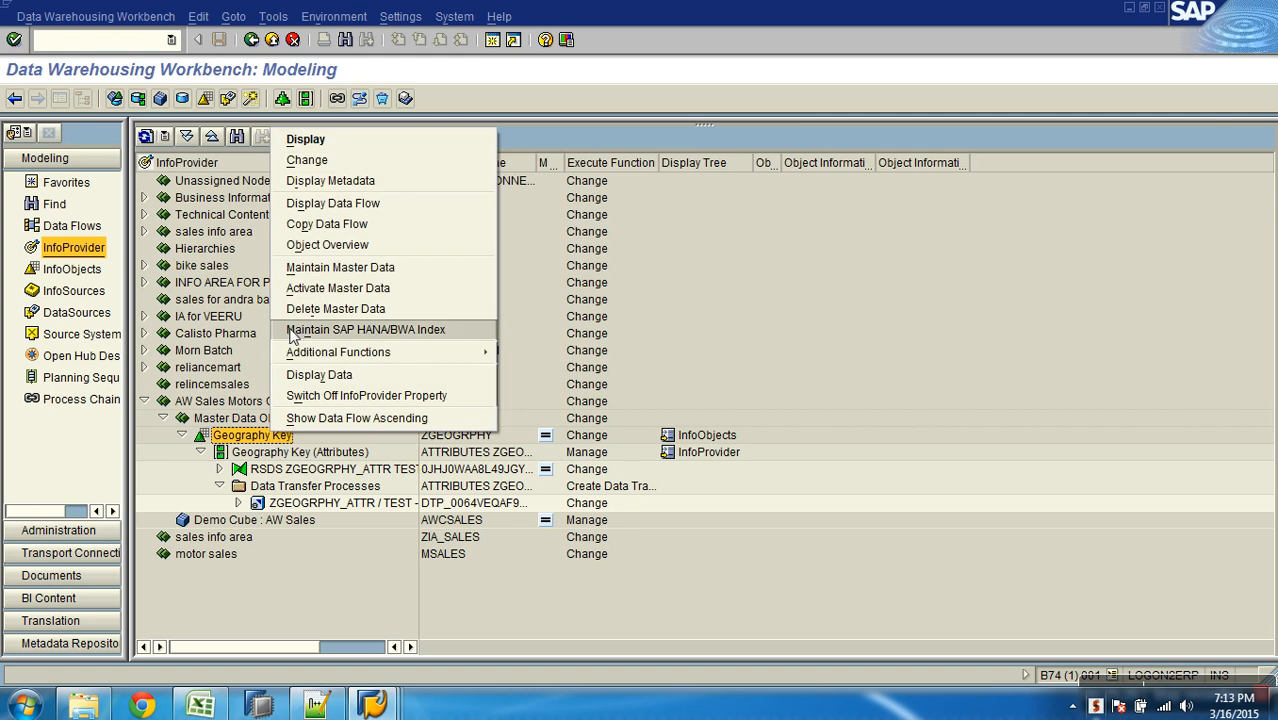
{"action": "left_click", "coordinate": [333, 203]}
{"action": "left_click", "coordinate": [474, 535]}
{"action": "left_click", "coordinate": [474, 624]}
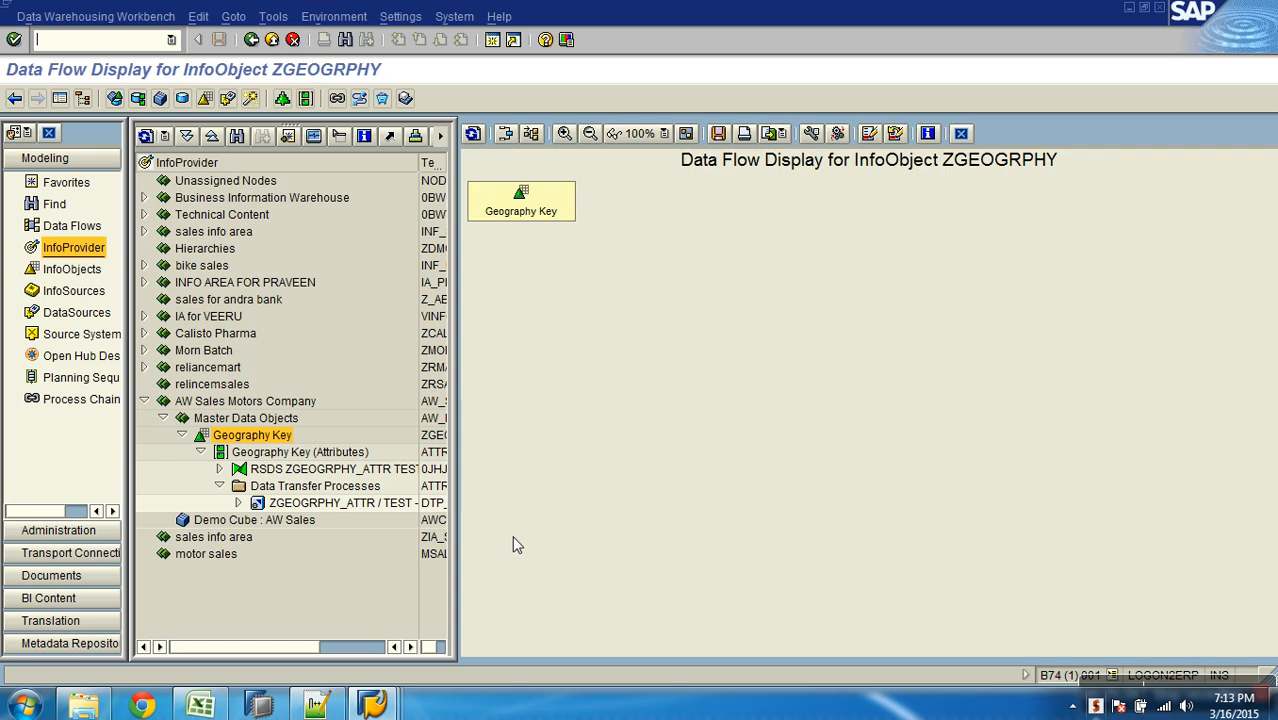
{"action": "left_click", "coordinate": [960, 133]}
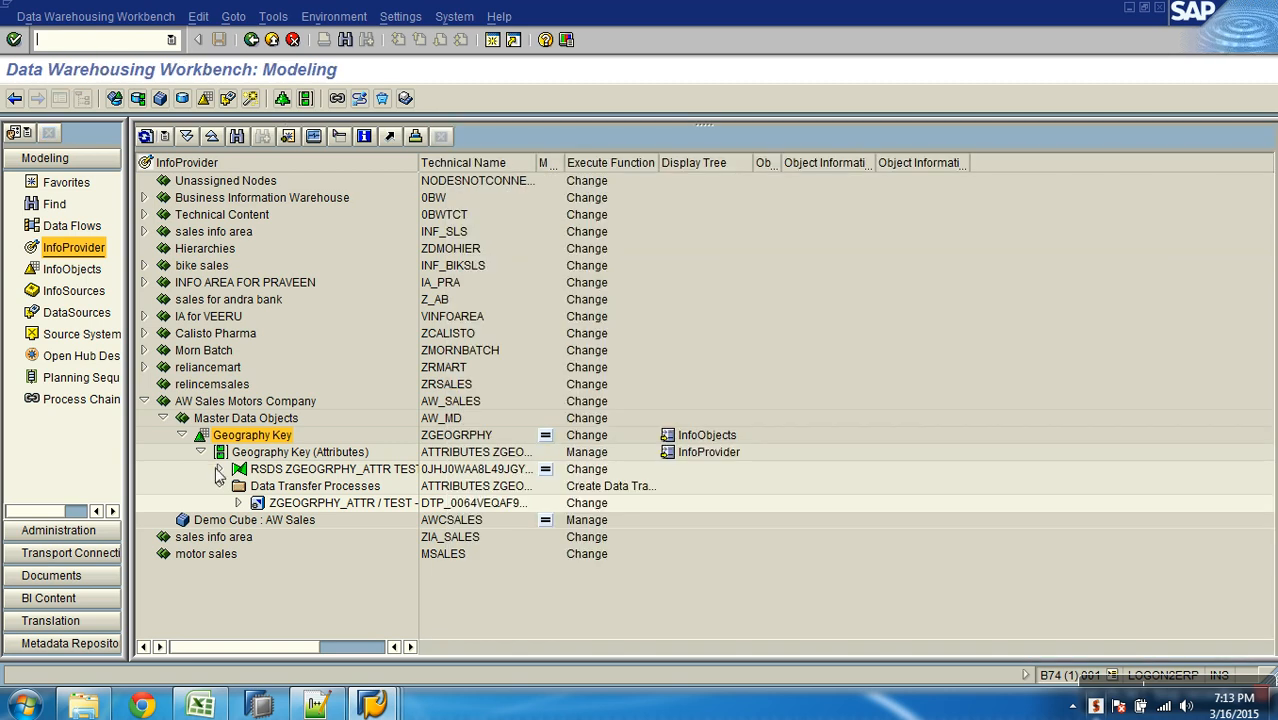
Display the Geography Key data flow expanded downwards, with technical names shown
{"action": "left_click", "coordinate": [248, 437]}
{"action": "right_click", "coordinate": [248, 437]}
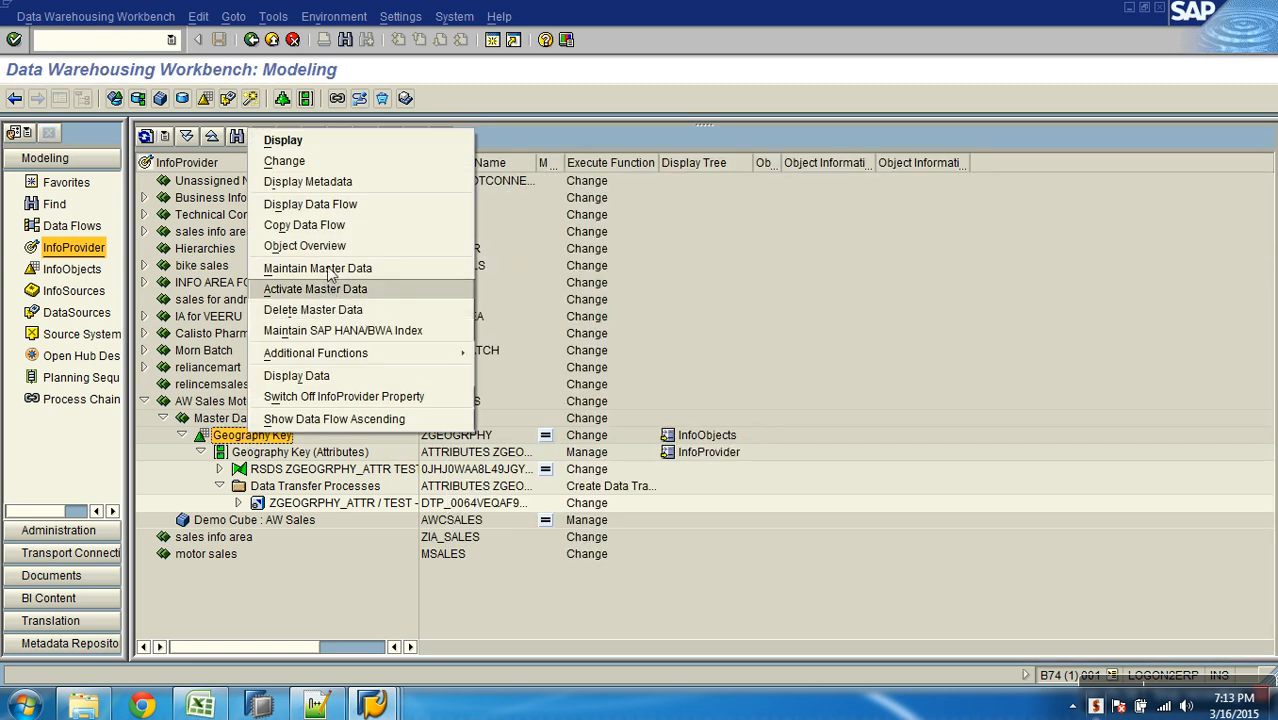
{"action": "left_click", "coordinate": [326, 208]}
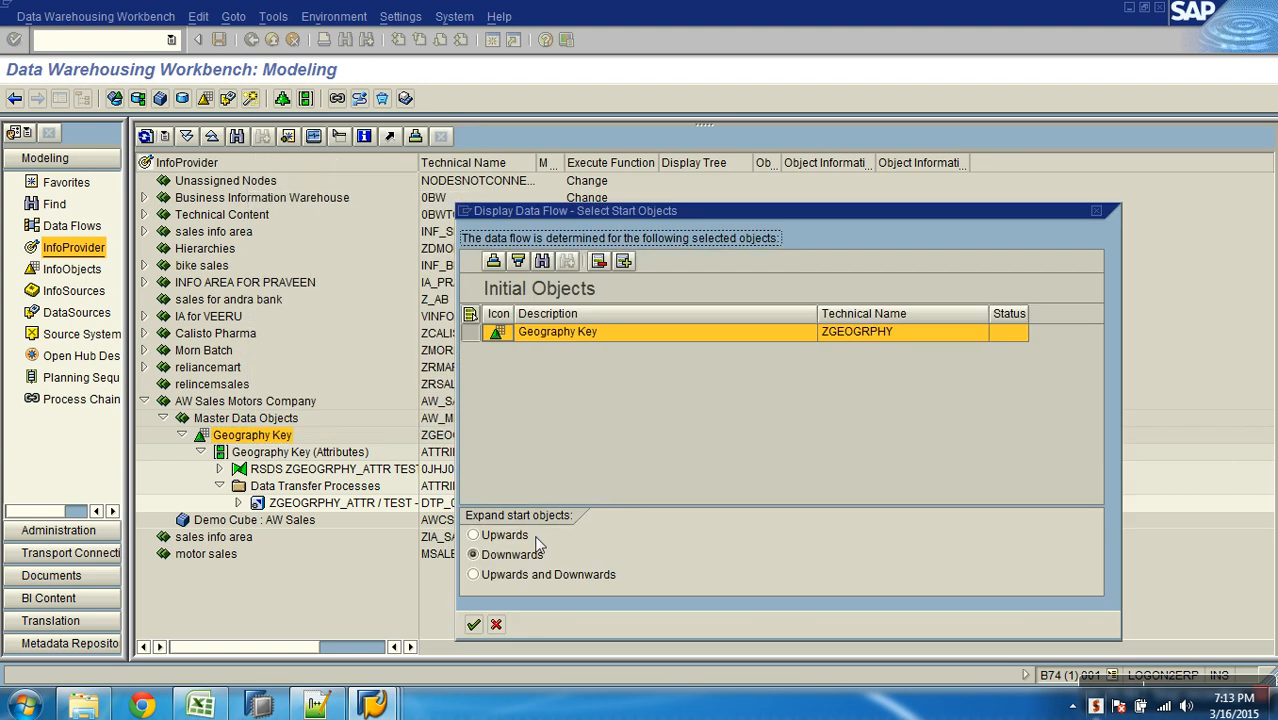
{"action": "left_click", "coordinate": [474, 624]}
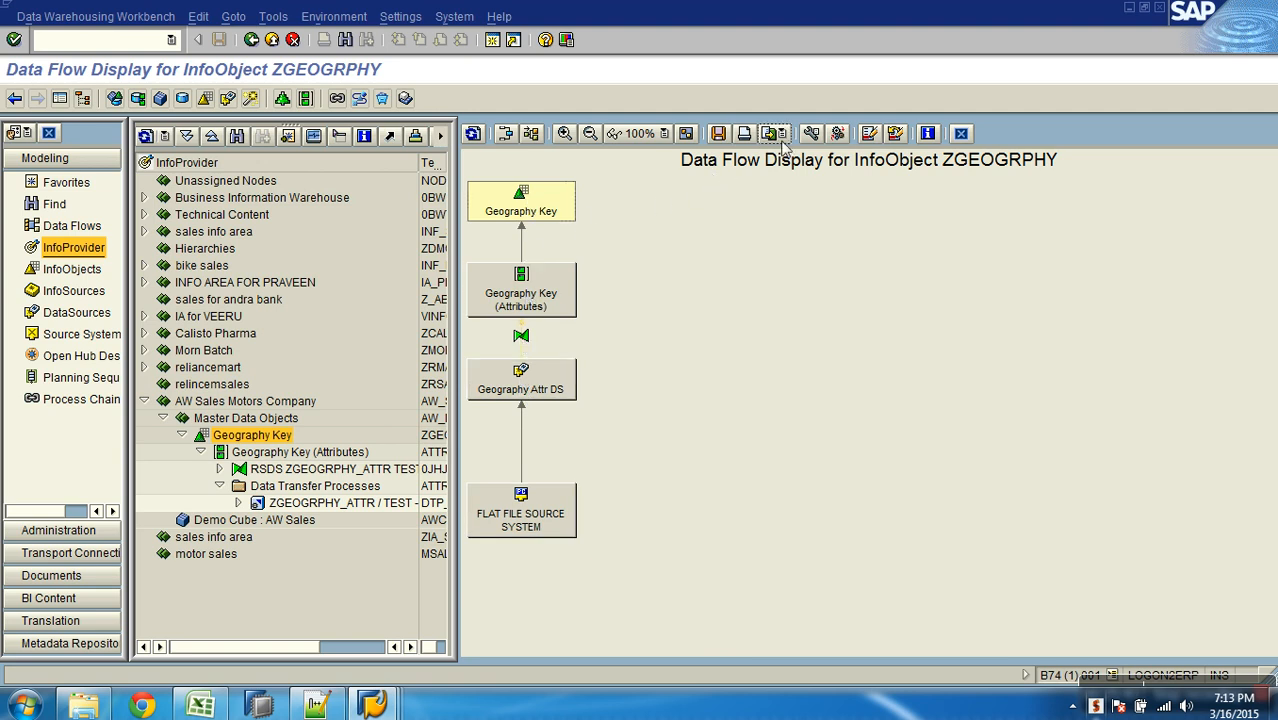
{"action": "left_click", "coordinate": [815, 134]}
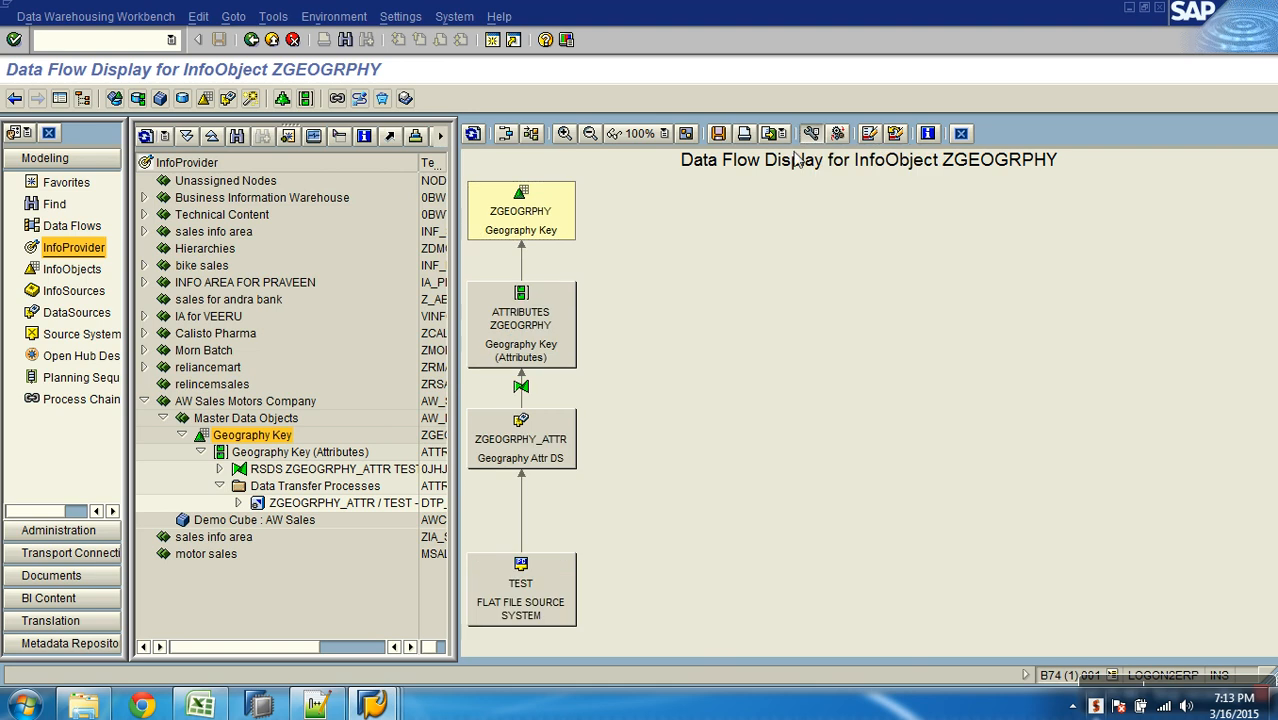
{"action": "left_click", "coordinate": [566, 134]}
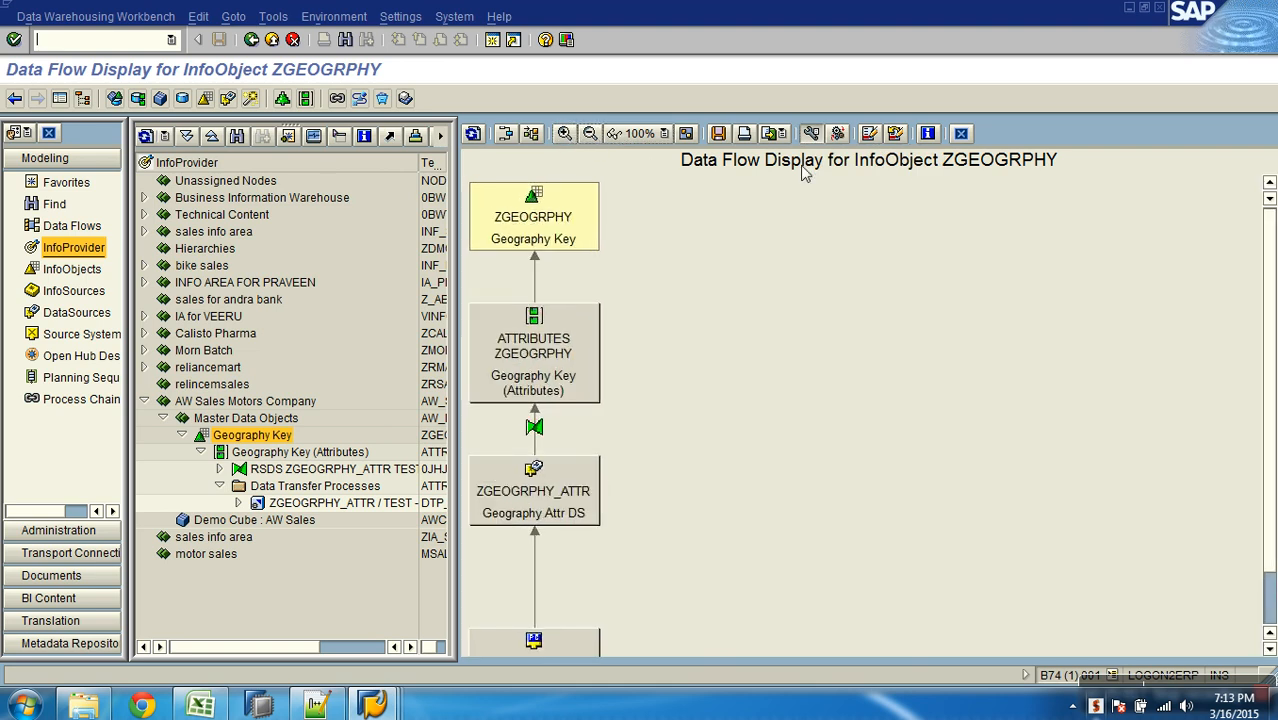
Show the data transfer process and InfoPackage of the DataSource ZGEOGRPHY_ATTR in the data flow display
{"action": "left_click", "coordinate": [838, 134]}
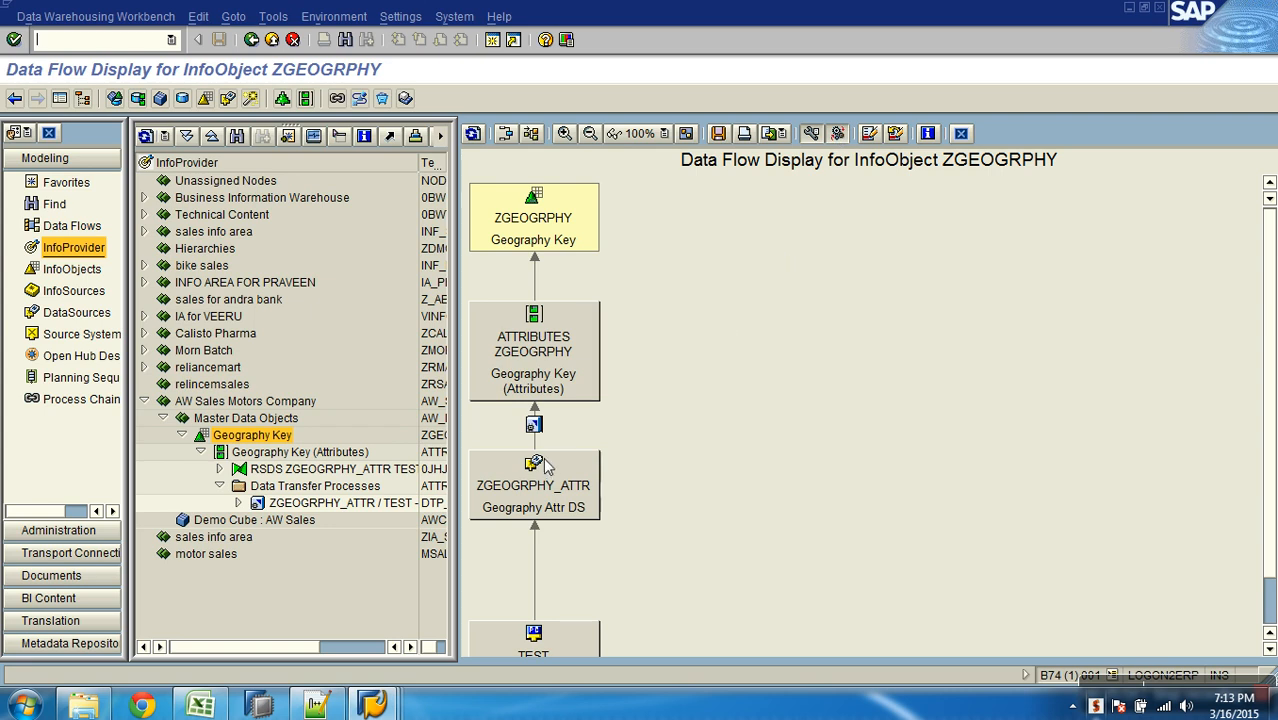
{"action": "left_click_drag", "start_coordinate": [556, 462], "coordinate": [648, 462]}
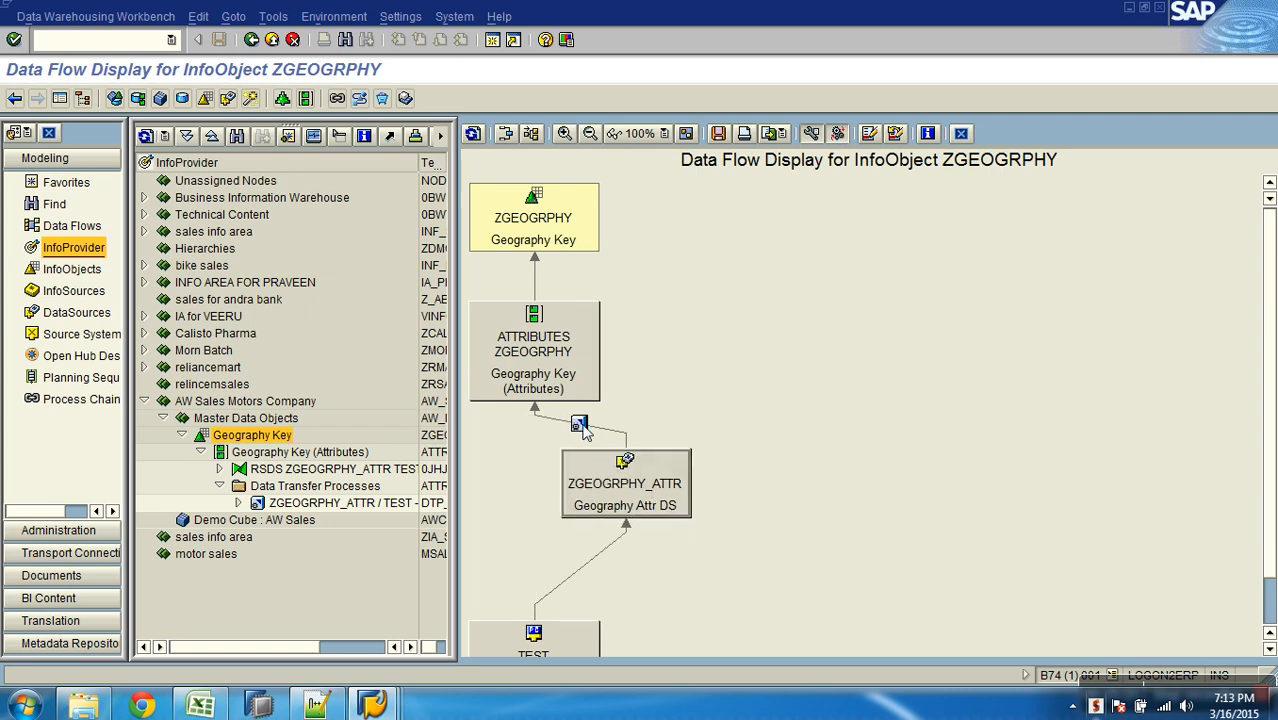
{"action": "left_click", "coordinate": [838, 134]}
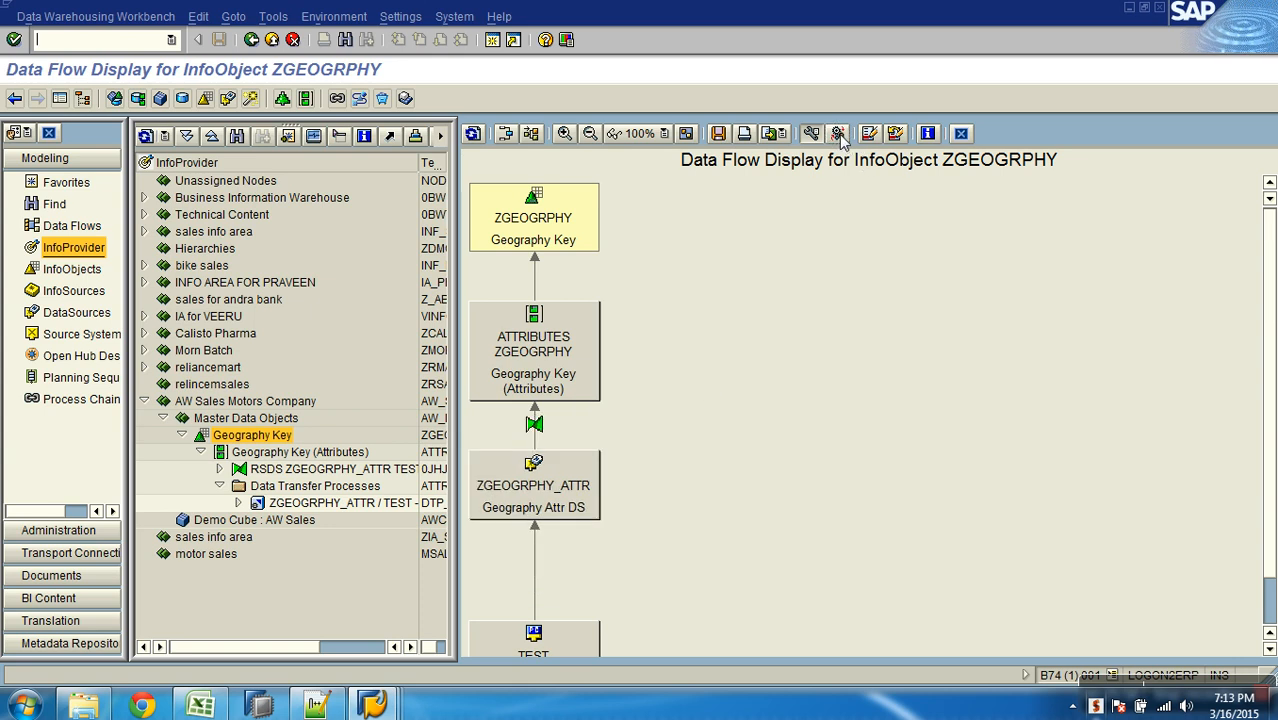
{"action": "left_click", "coordinate": [473, 135]}
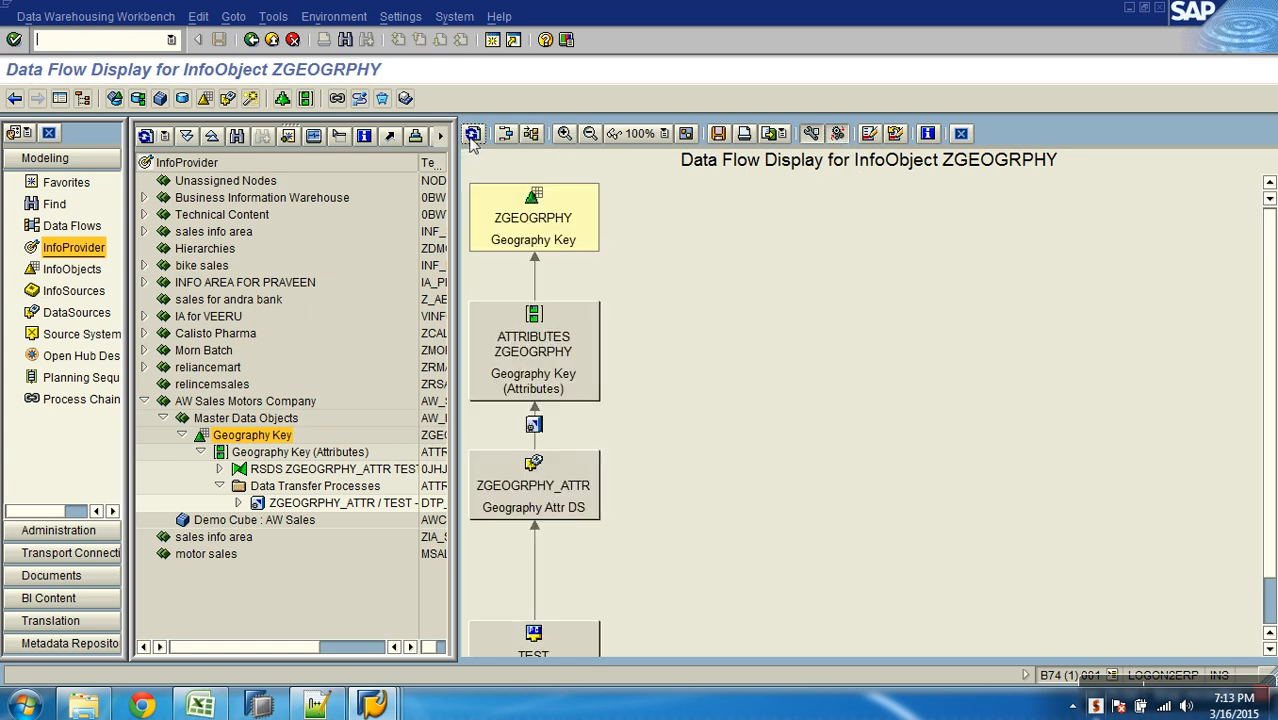
{"action": "left_click_drag", "start_coordinate": [1267, 430], "coordinate": [1268, 506]}
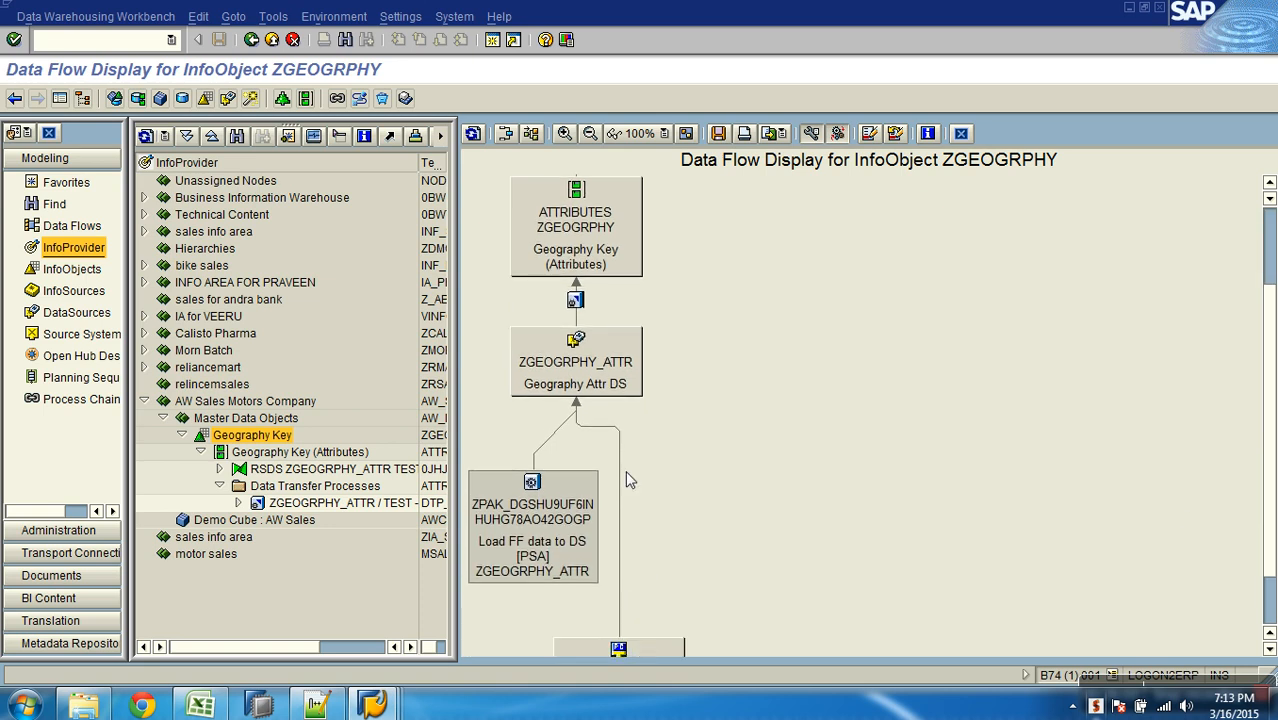
Move the ZGEOGRPHY_ATTR node aside, open the data transfer process from the data flow, and return to the data flow display
{"action": "left_click", "coordinate": [509, 511]}
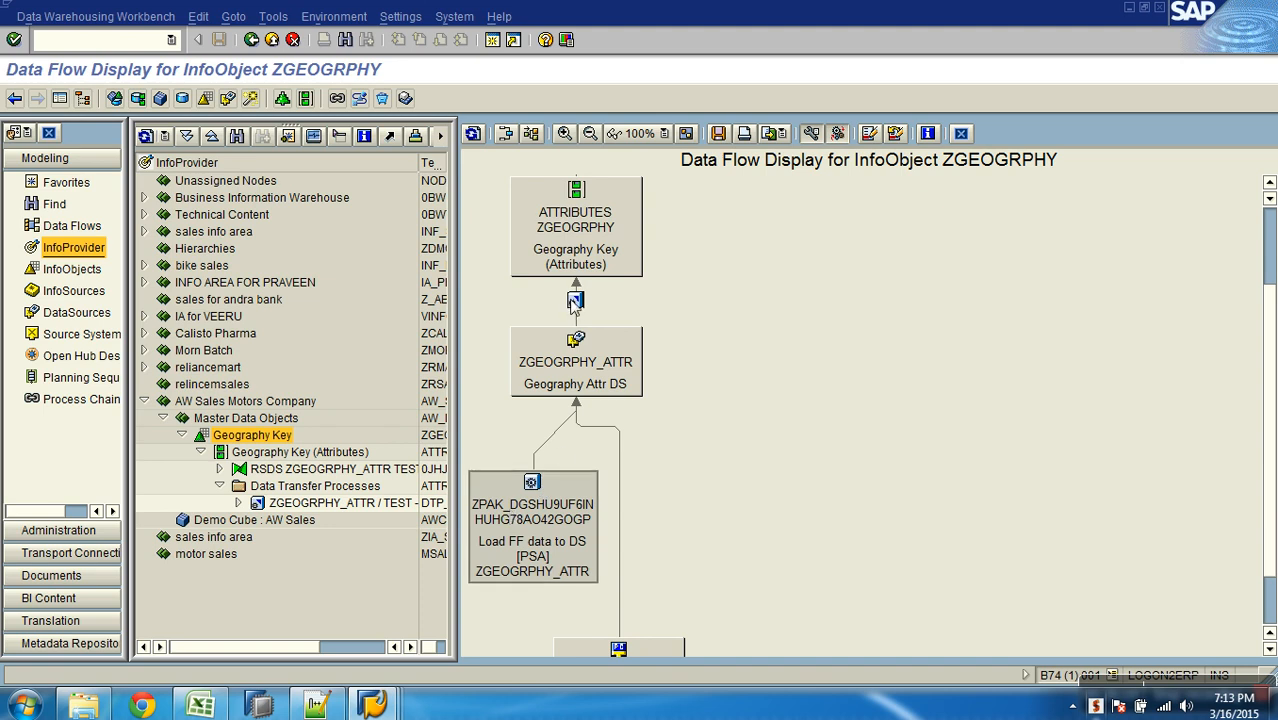
{"action": "left_click_drag", "start_coordinate": [605, 338], "coordinate": [688, 328]}
{"action": "left_click", "coordinate": [616, 298]}
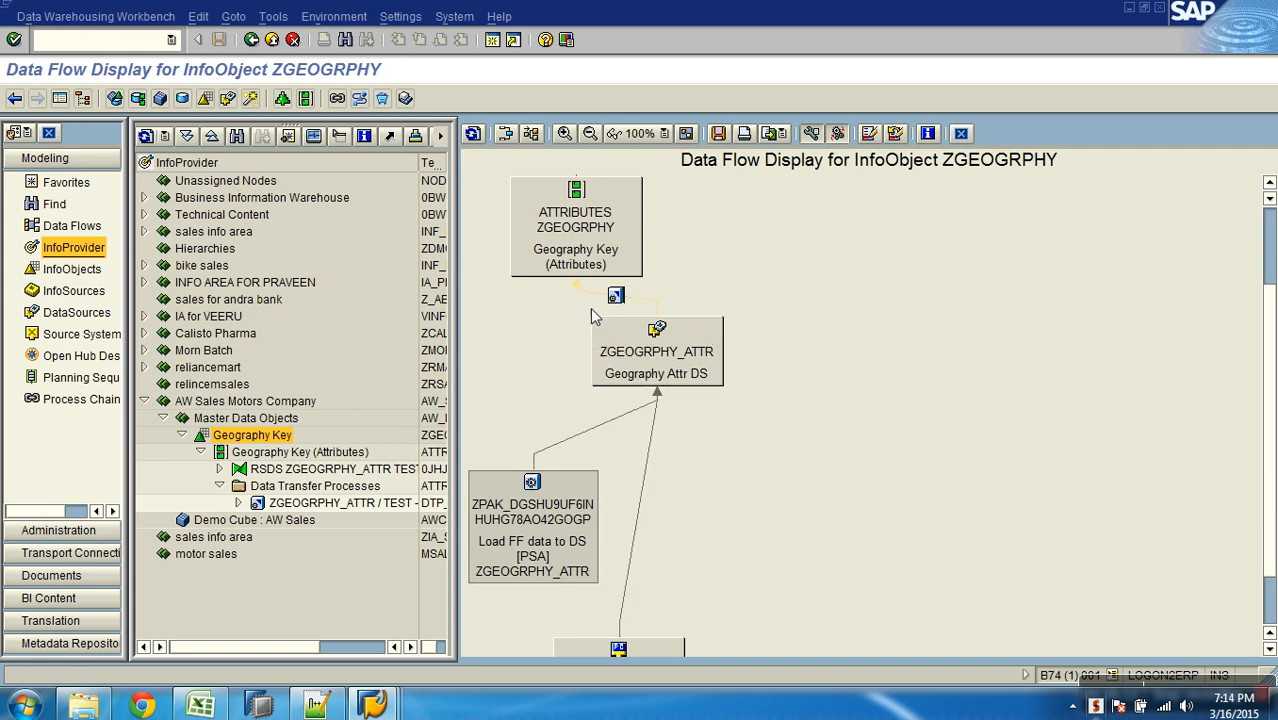
{"action": "left_click", "coordinate": [619, 297]}
{"action": "double_click", "coordinate": [616, 297]}
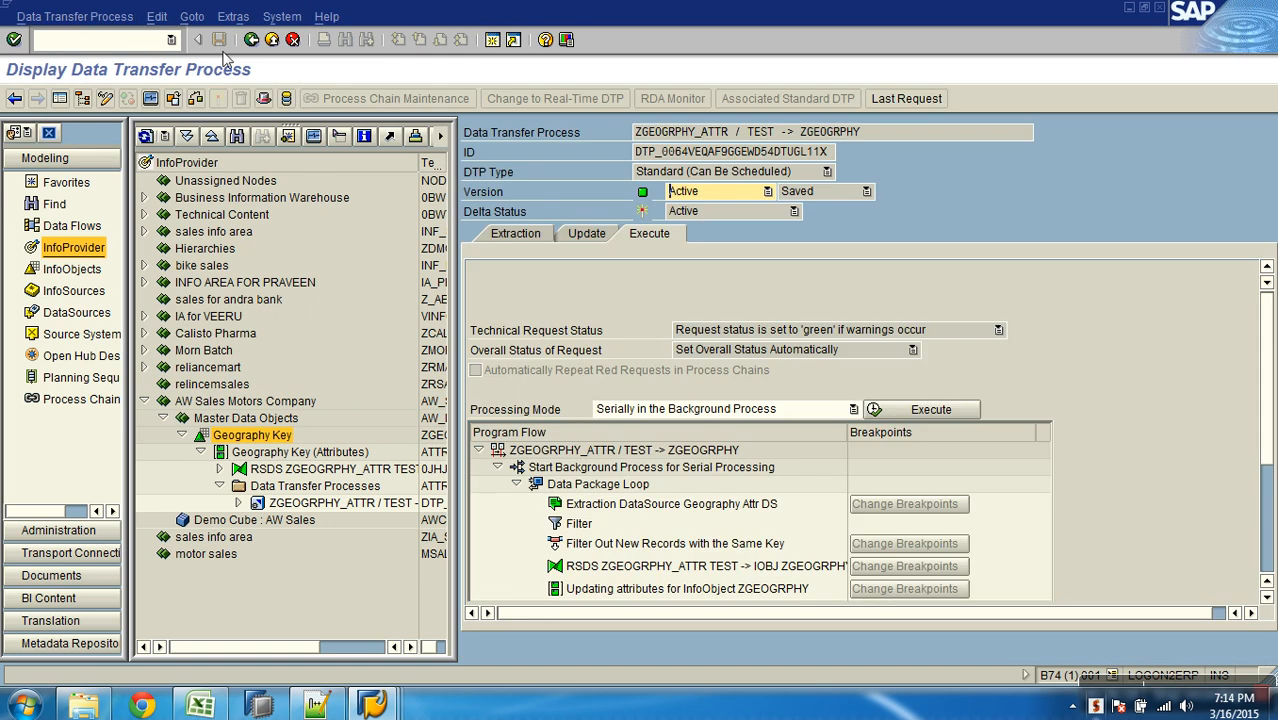
{"action": "left_click", "coordinate": [251, 41]}
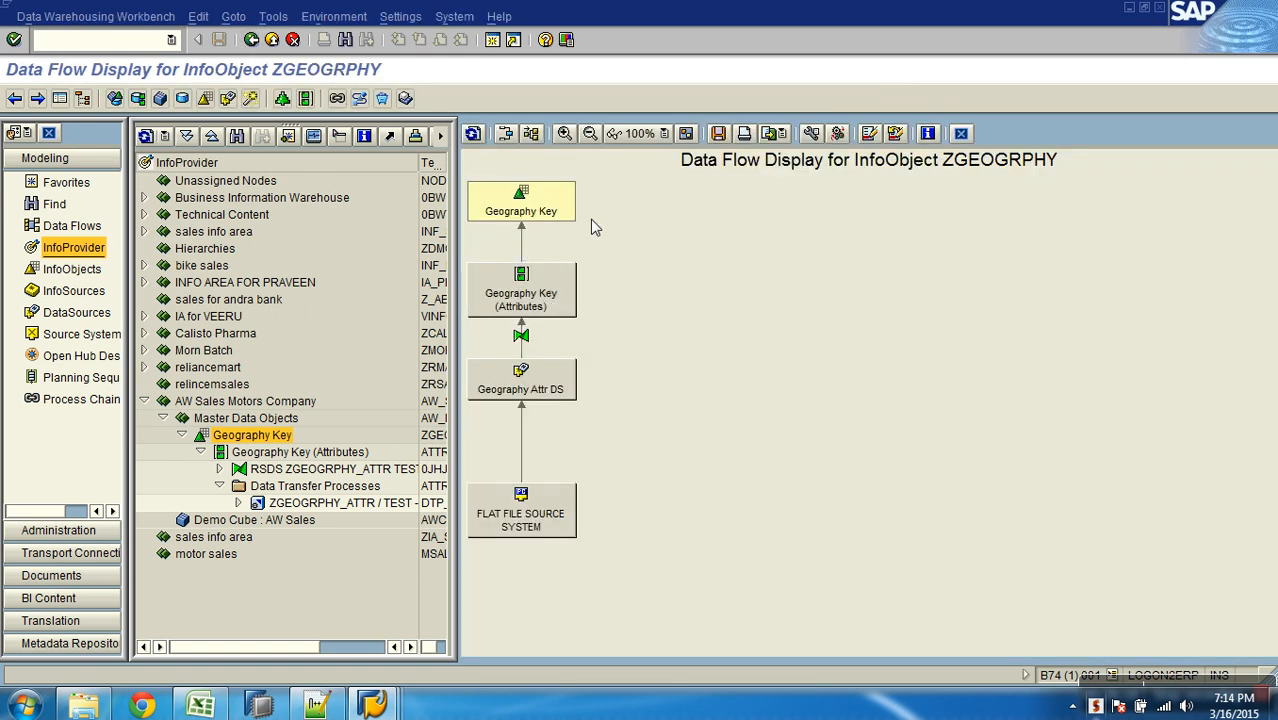
Show the technical names, data transfer process and InfoPackage in the Geography Key data flow display
{"action": "left_click", "coordinate": [811, 134]}
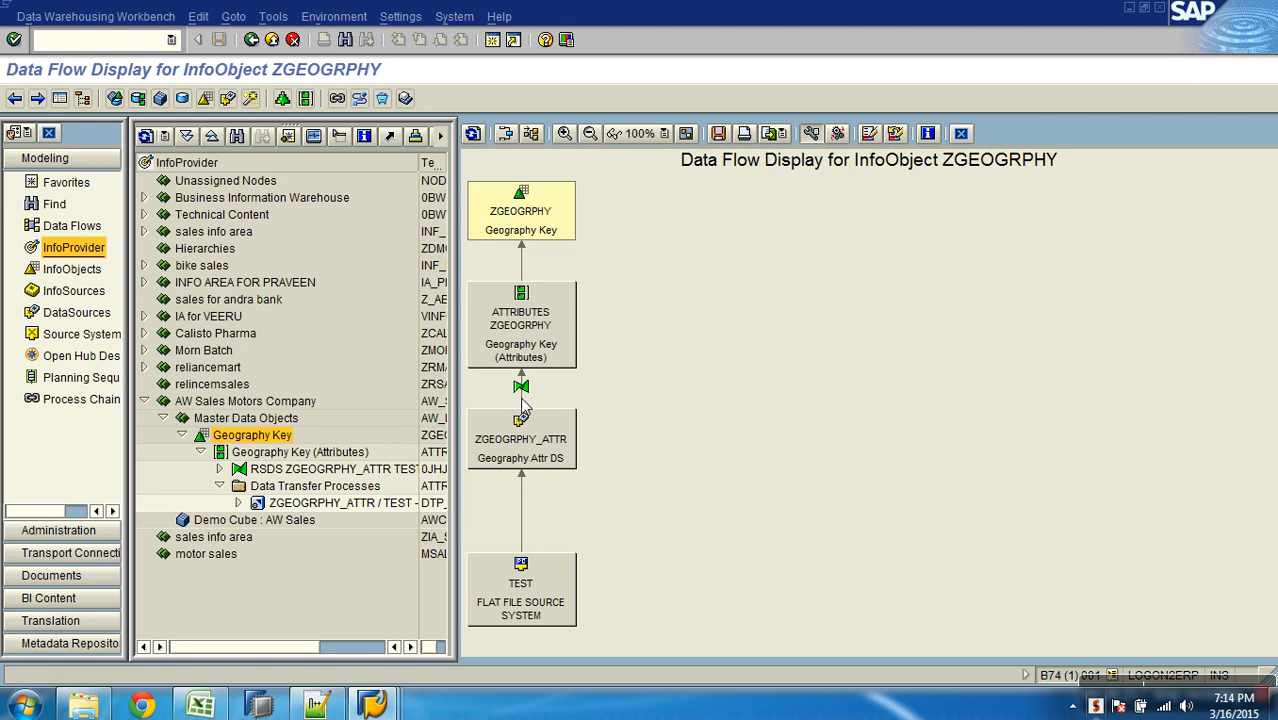
{"action": "left_click", "coordinate": [838, 134]}
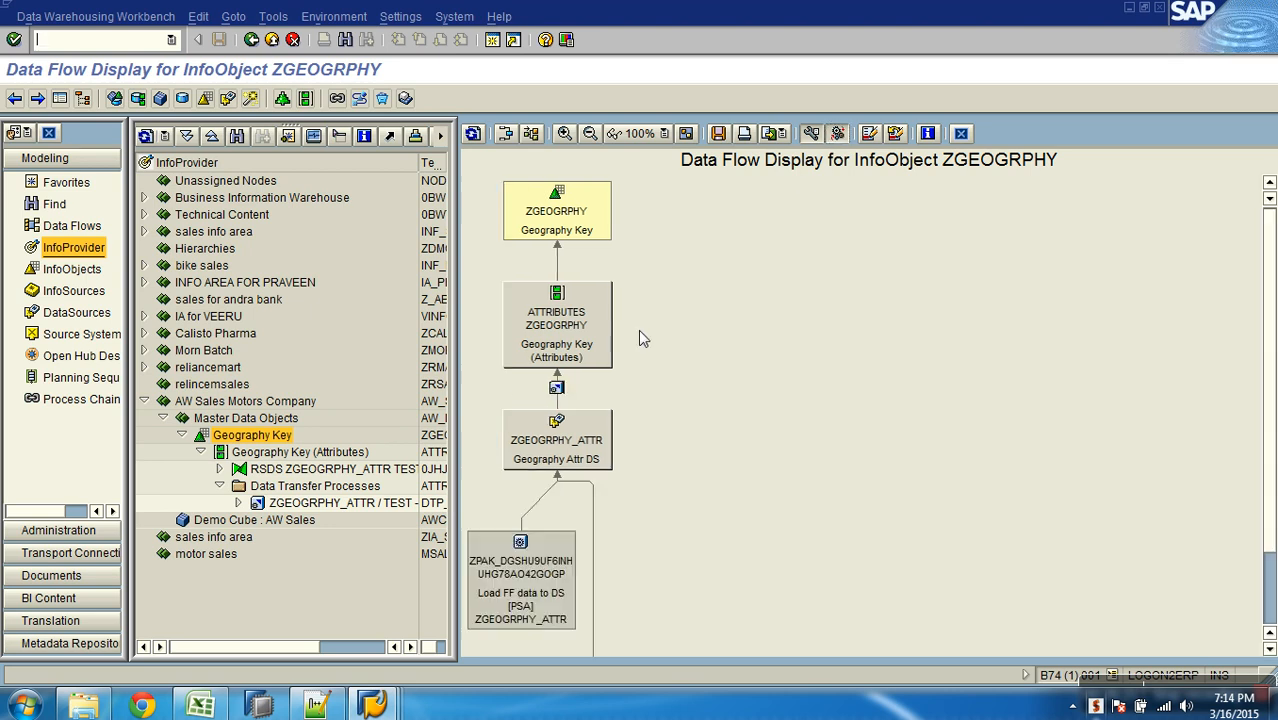
{"action": "left_click", "coordinate": [557, 389]}
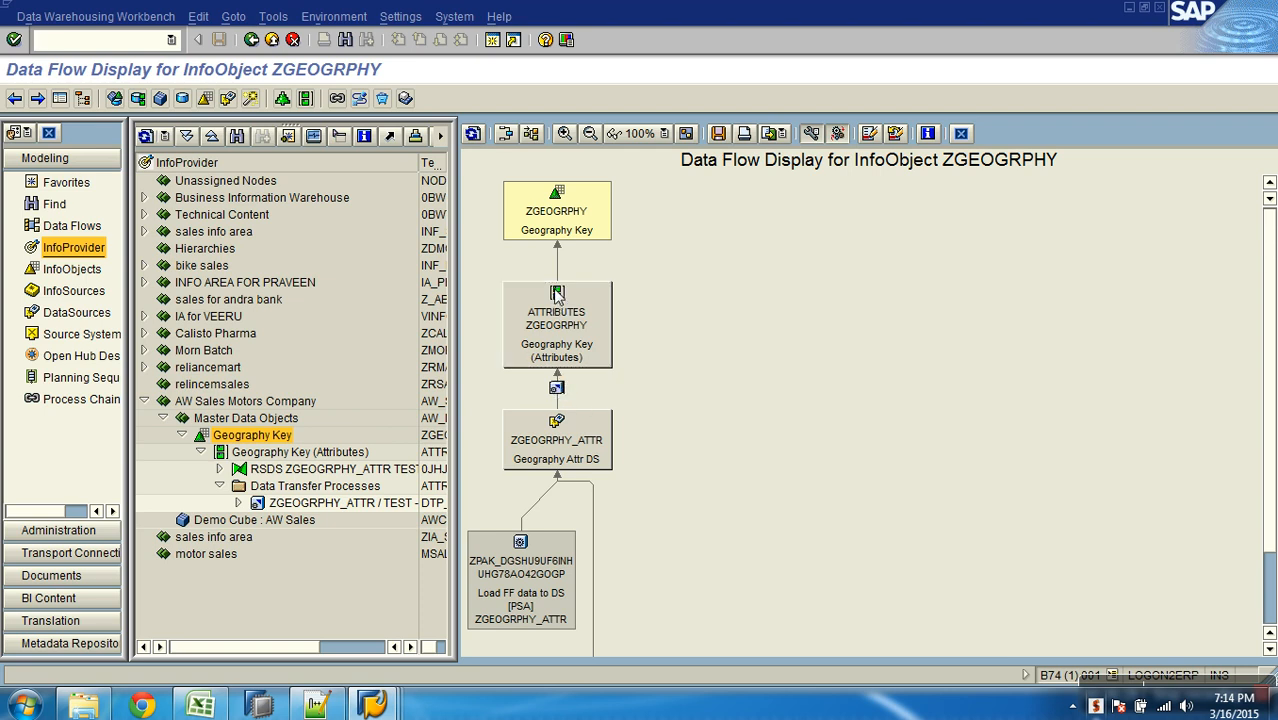
Move the Geography Key attributes and ZGEOGRPHY_ATTR nodes aside and open the data transfer process between them
{"action": "left_click_drag", "start_coordinate": [576, 297], "coordinate": [640, 293]}
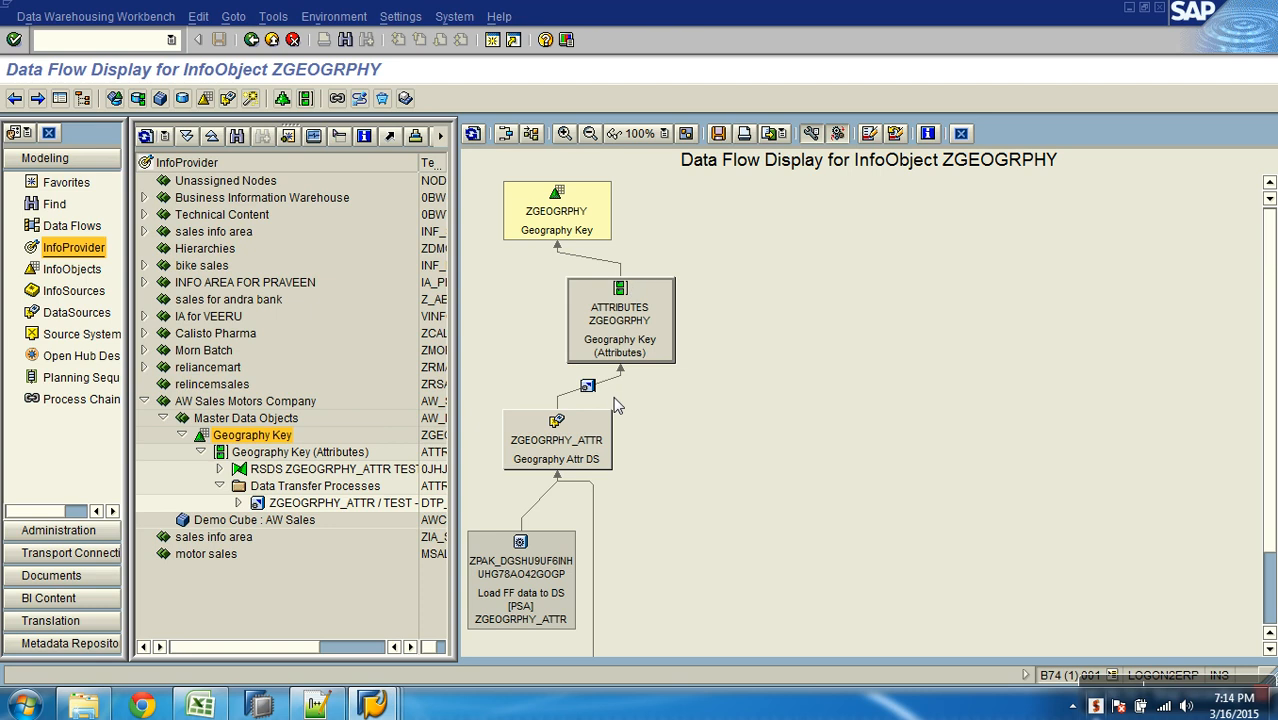
{"action": "left_click_drag", "start_coordinate": [597, 422], "coordinate": [688, 469]}
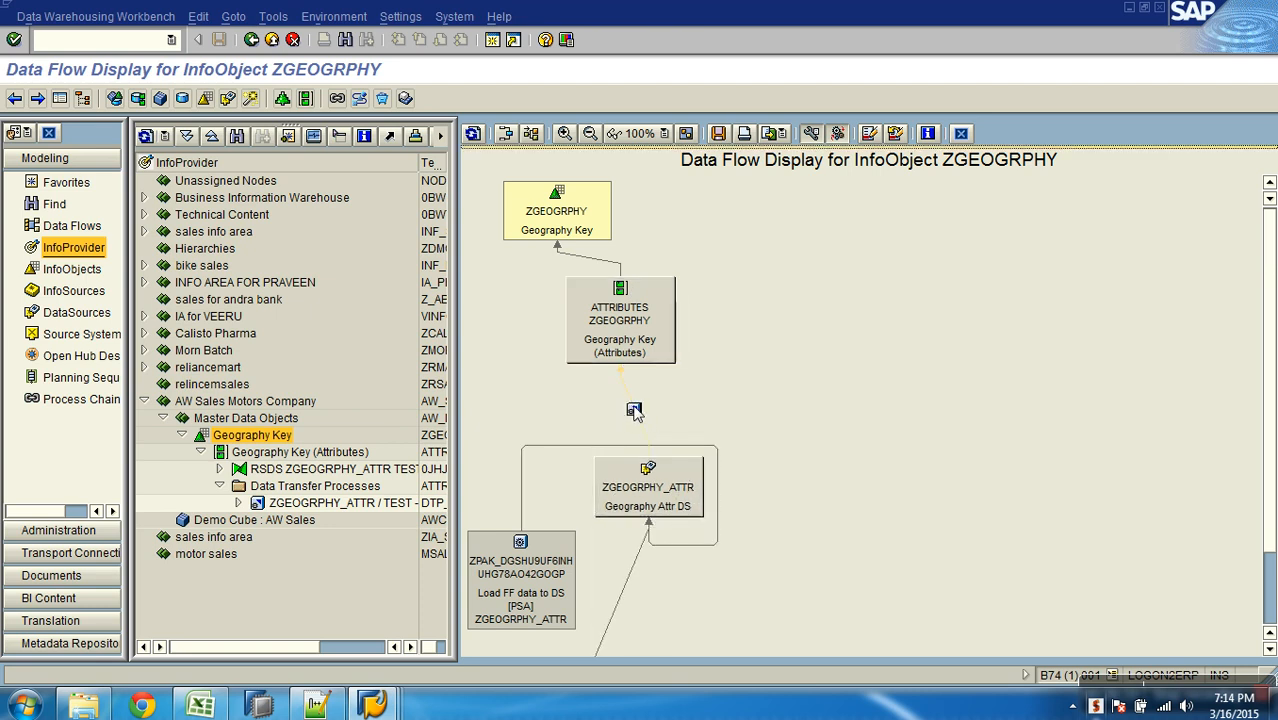
{"action": "right_click", "coordinate": [633, 411]}
{"action": "key", "text": "Escape"}
{"action": "double_click", "coordinate": [633, 411]}
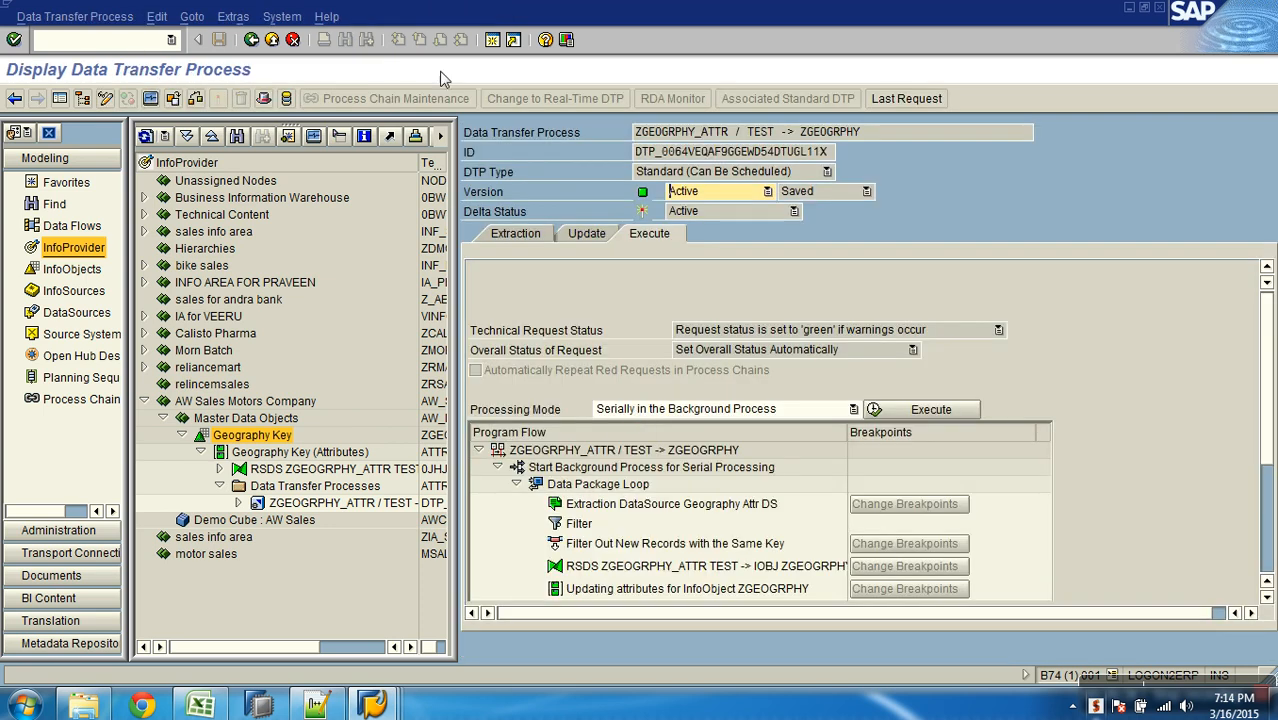
Leave the data transfer process and data flow display, and collapse Geography Key in the InfoProvider tree
{"action": "left_click", "coordinate": [271, 40]}
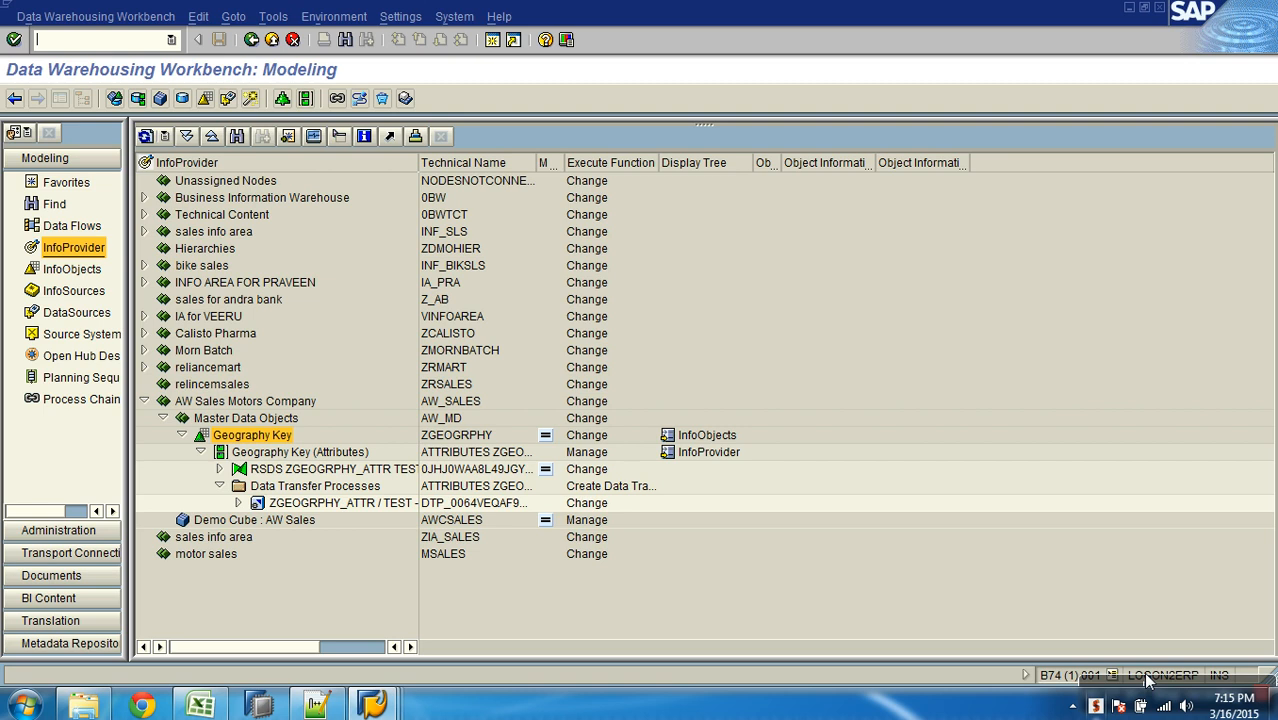
{"action": "left_click", "coordinate": [184, 436]}
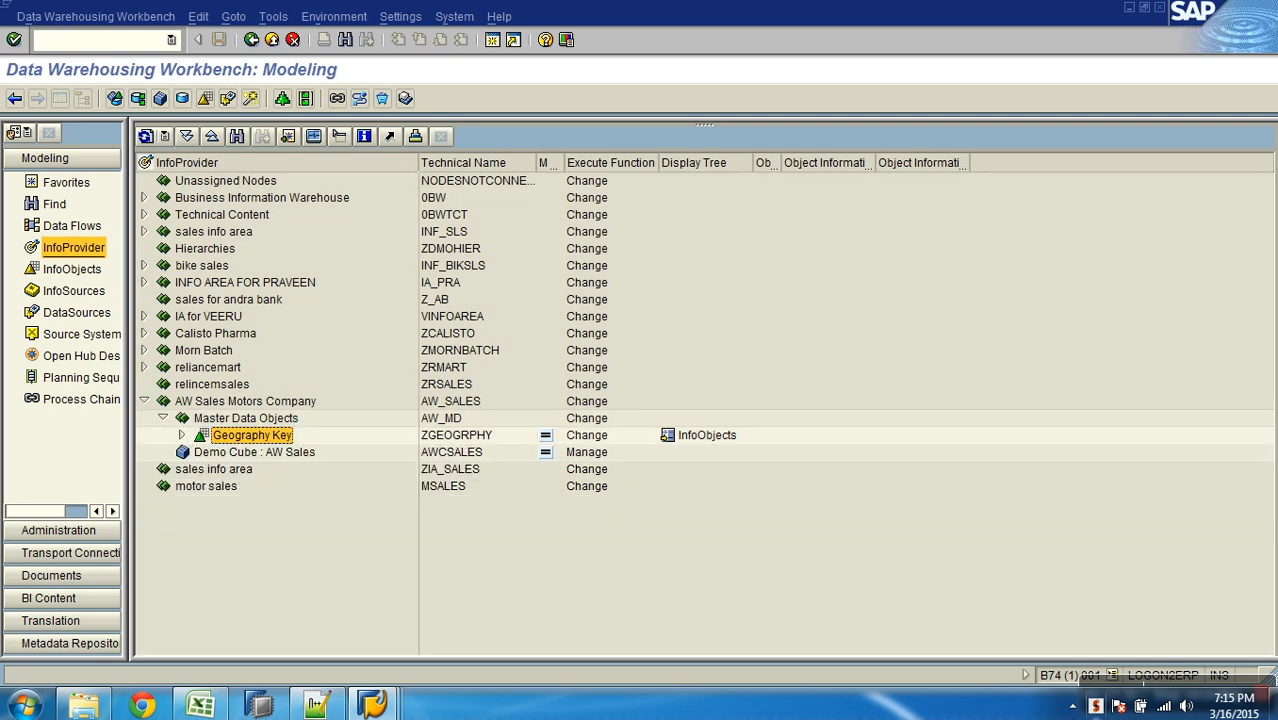